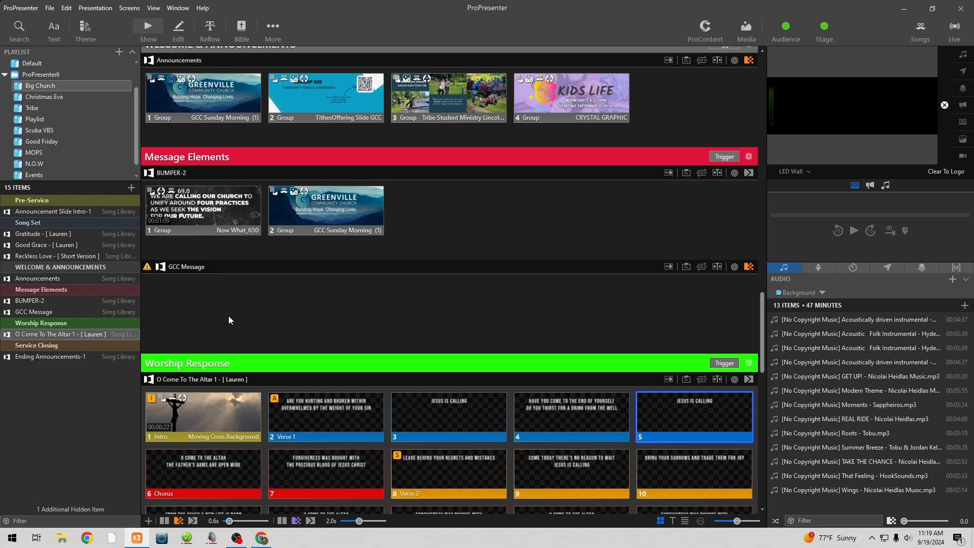
- Switch to File Explorer and locate the Now What WK2_Pray Bigger (1) presentation file in the Downloads folder
click(62, 538)
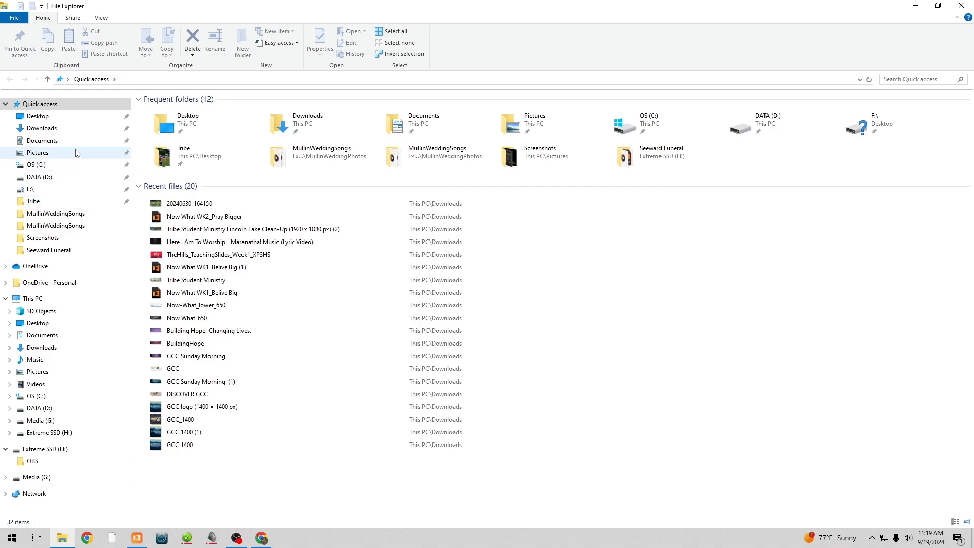
click(76, 130)
click(192, 126)
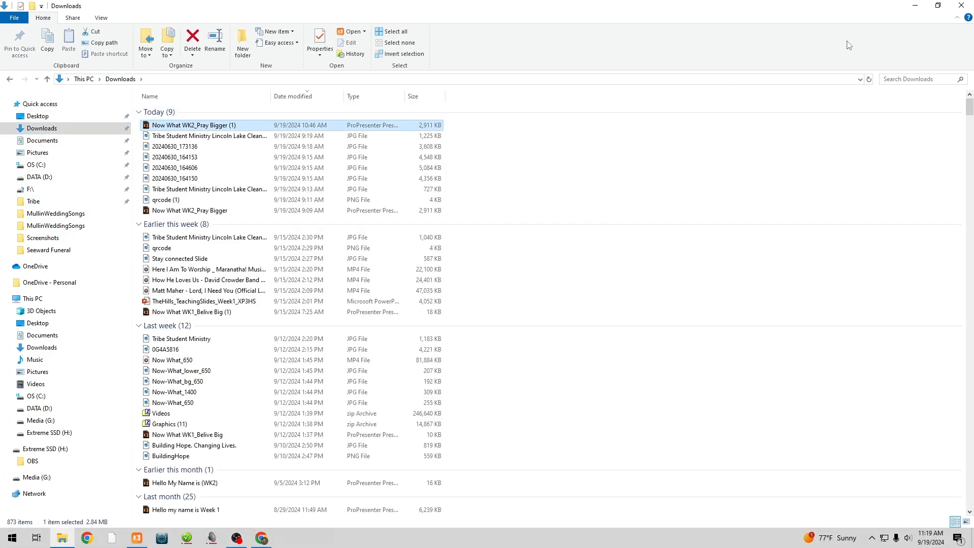
click(961, 5)
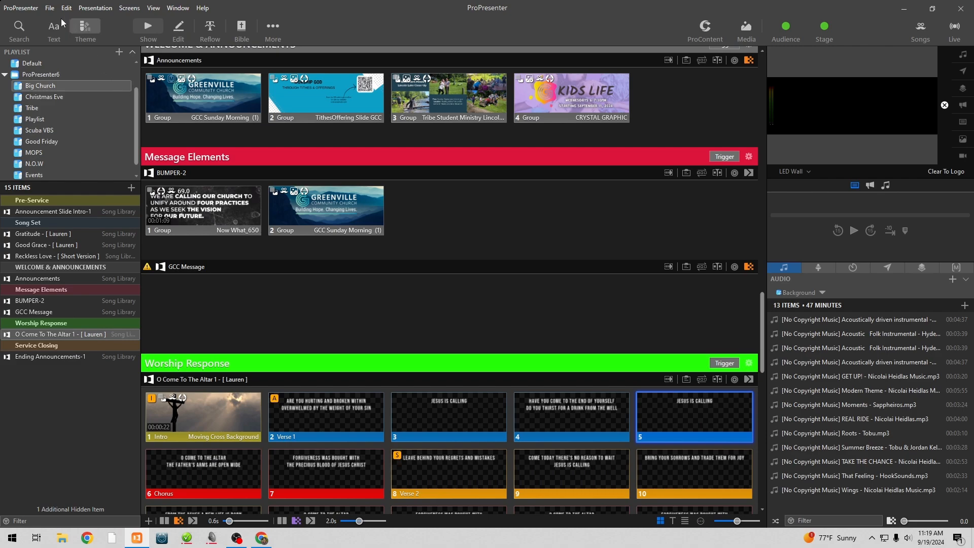
- Import Now What WK2_Pray Bigger (1) from Downloads into the Imported Sermons library, saving the conflicting media as a new version
click(51, 9)
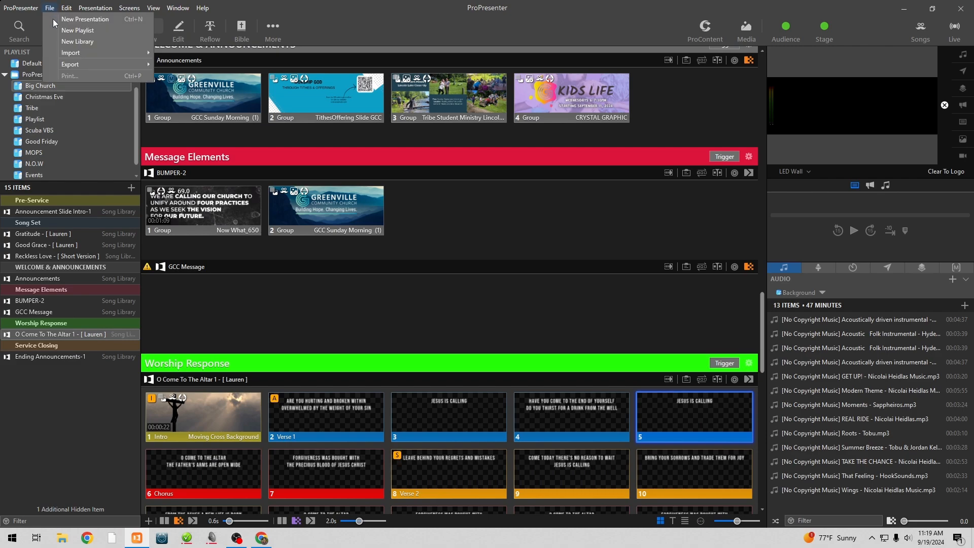
mouse_move(70, 55)
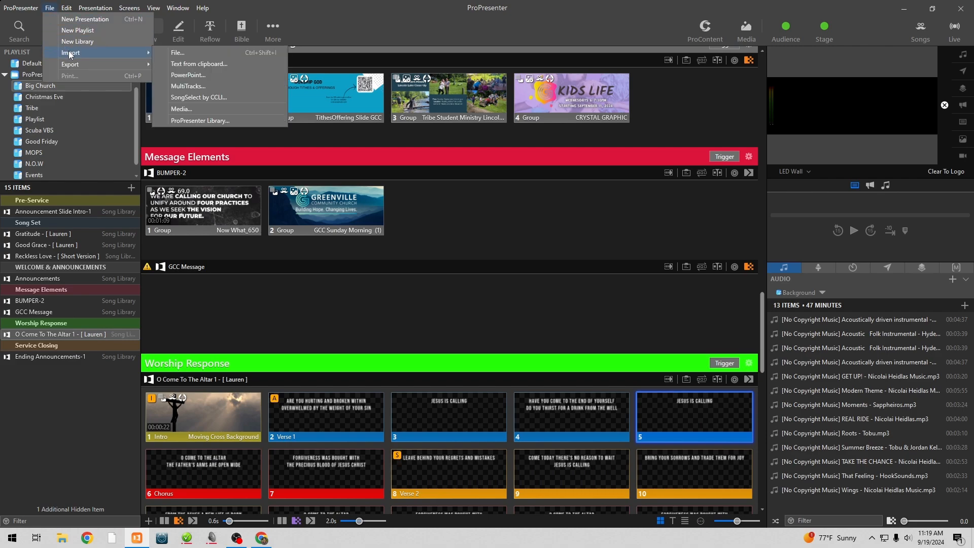
click(206, 54)
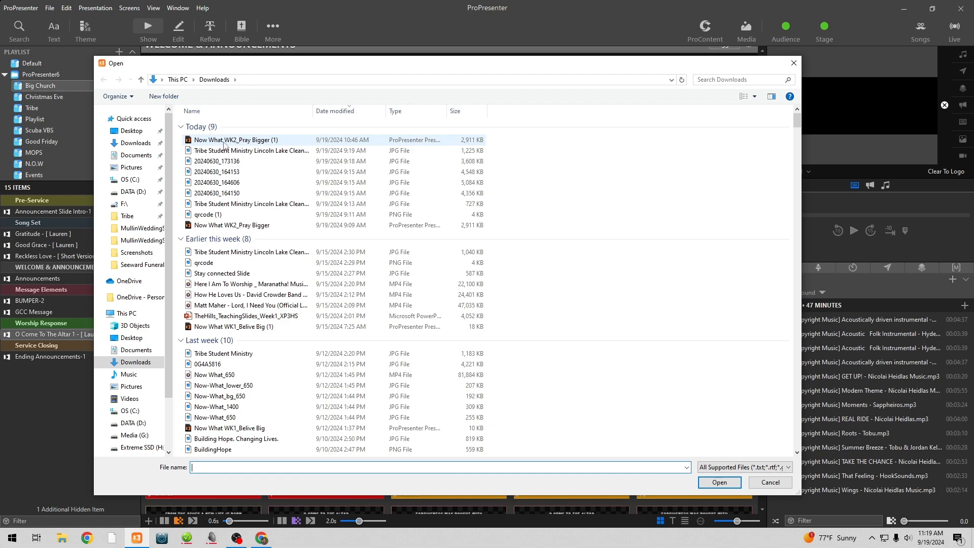
double_click(349, 140)
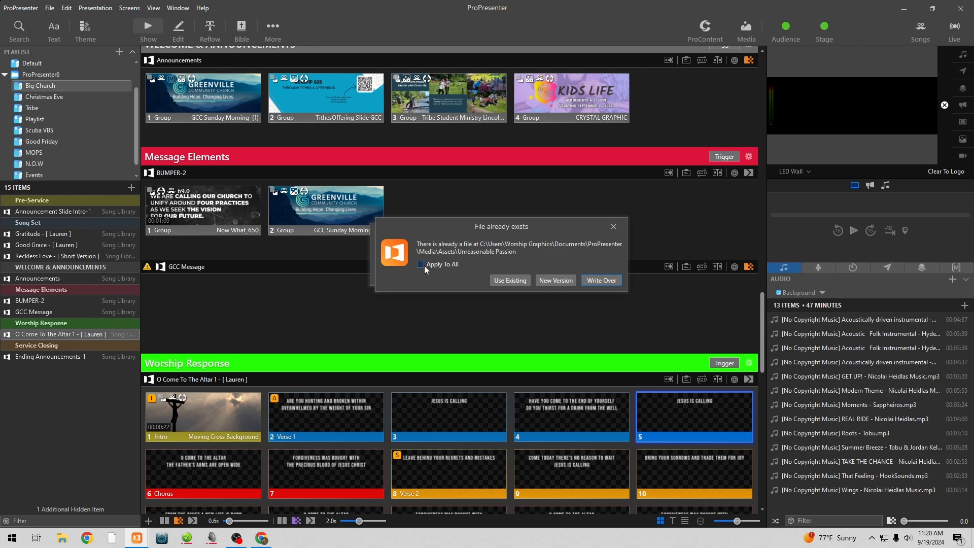
click(559, 282)
click(504, 264)
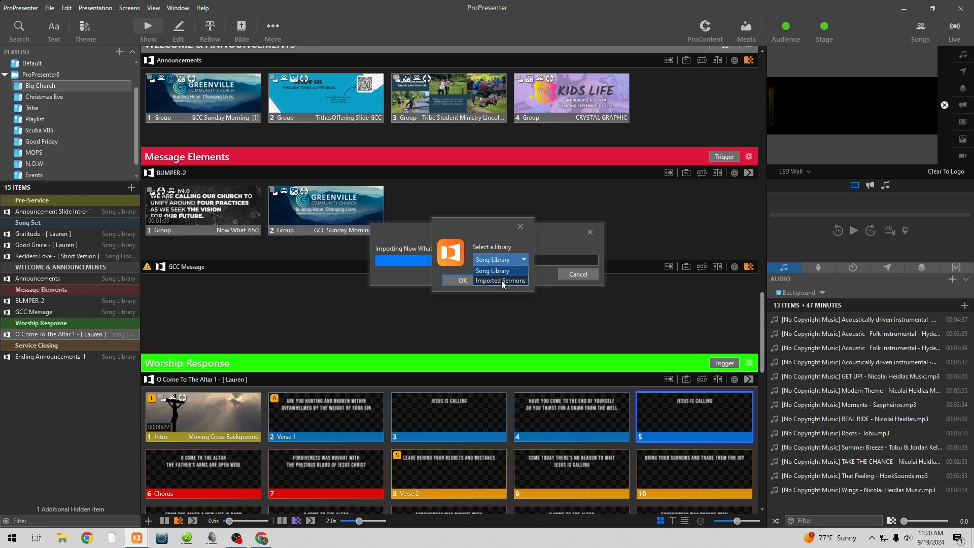
click(502, 281)
click(472, 282)
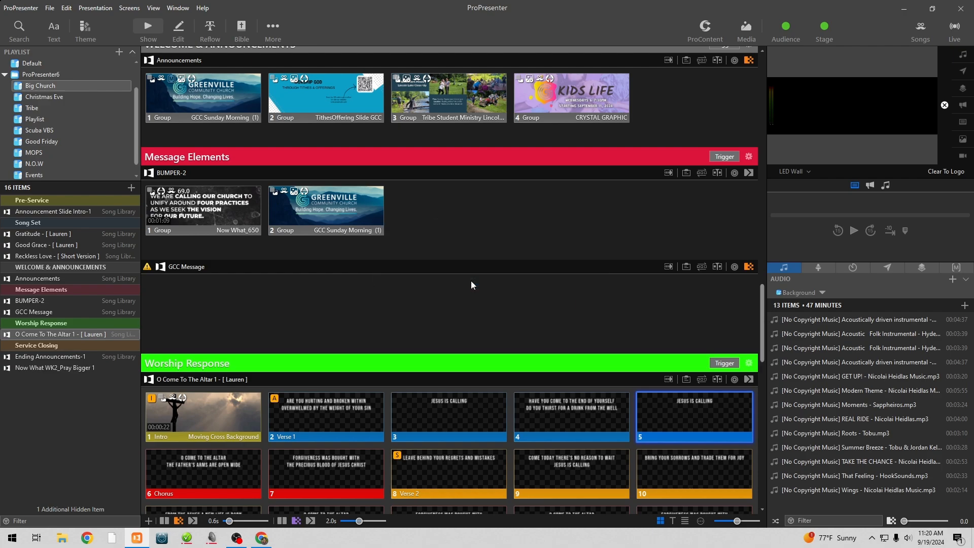
- Cut all 16 slides from the imported Now What WK2_Pray Bigger 1 presentation
click(97, 369)
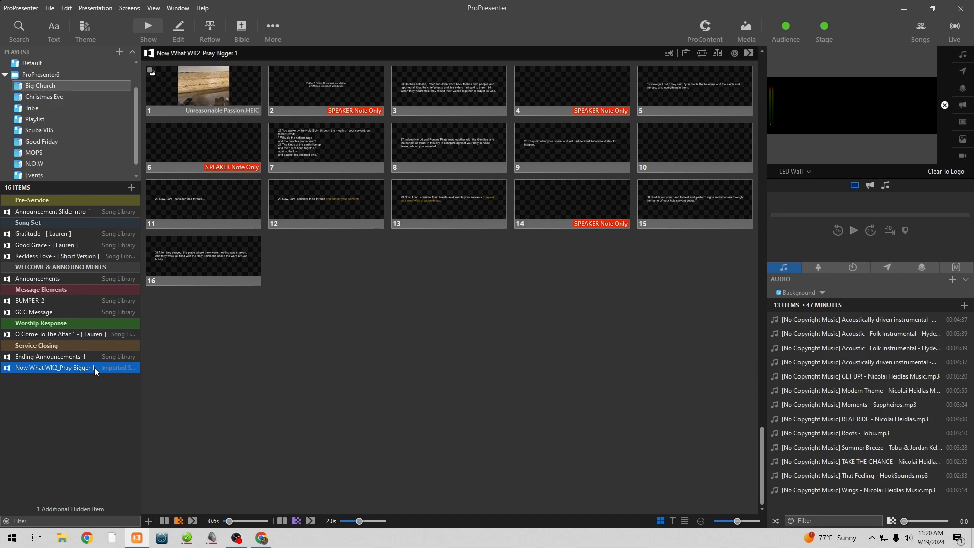
click(204, 333)
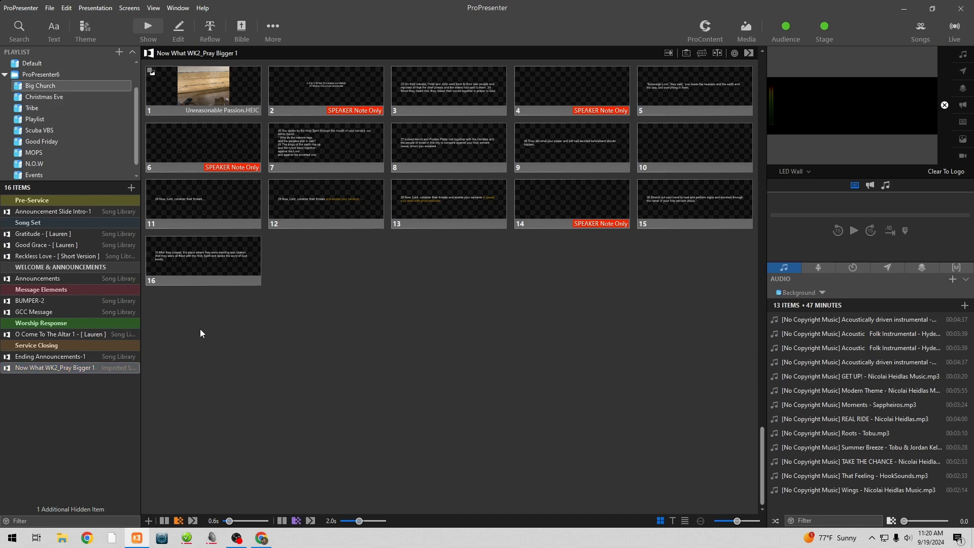
drag(205, 341, 719, 86)
right_click(719, 86)
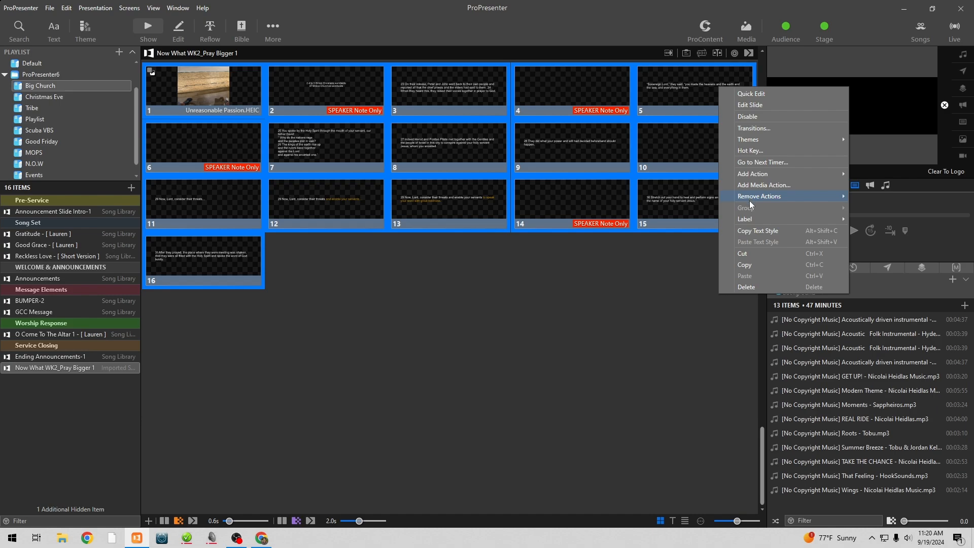
click(749, 264)
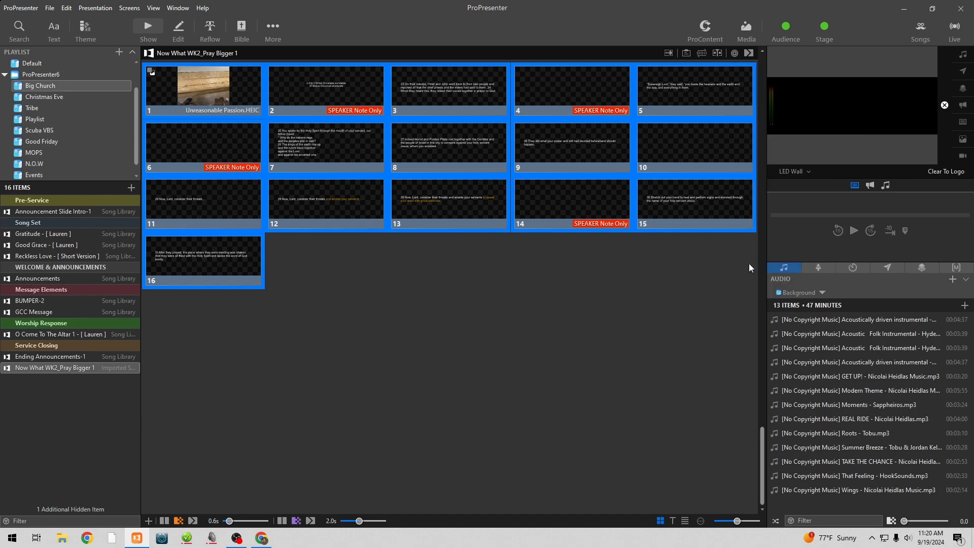
right_click(245, 254)
click(268, 419)
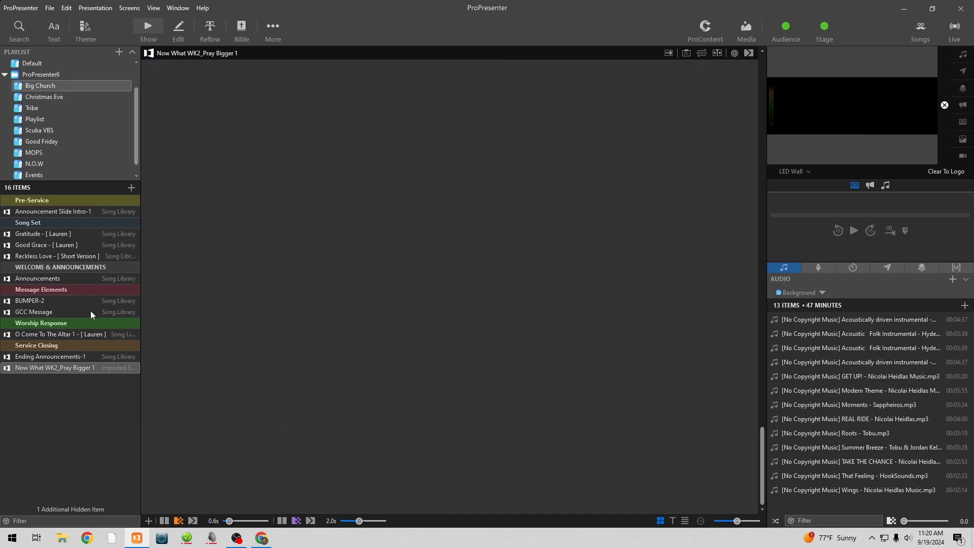
- Add a blank slide to GCC Message, paste the sermon slides after it, and make the blank slide live
click(45, 311)
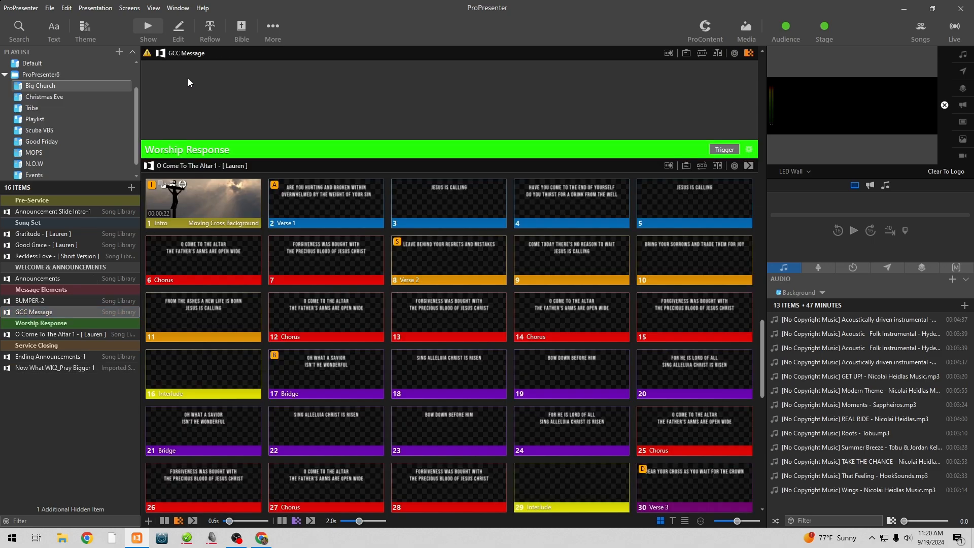
click(149, 521)
click(169, 508)
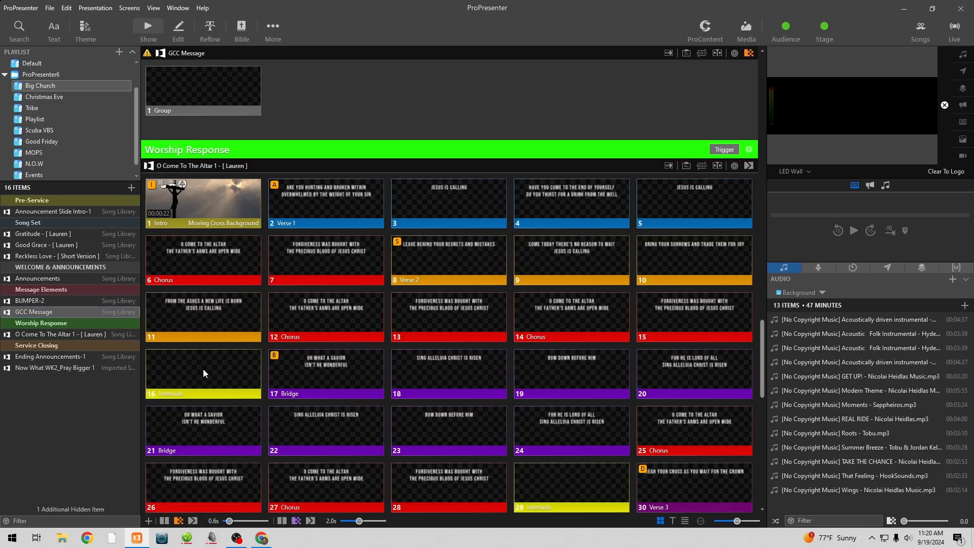
right_click(190, 81)
click(227, 264)
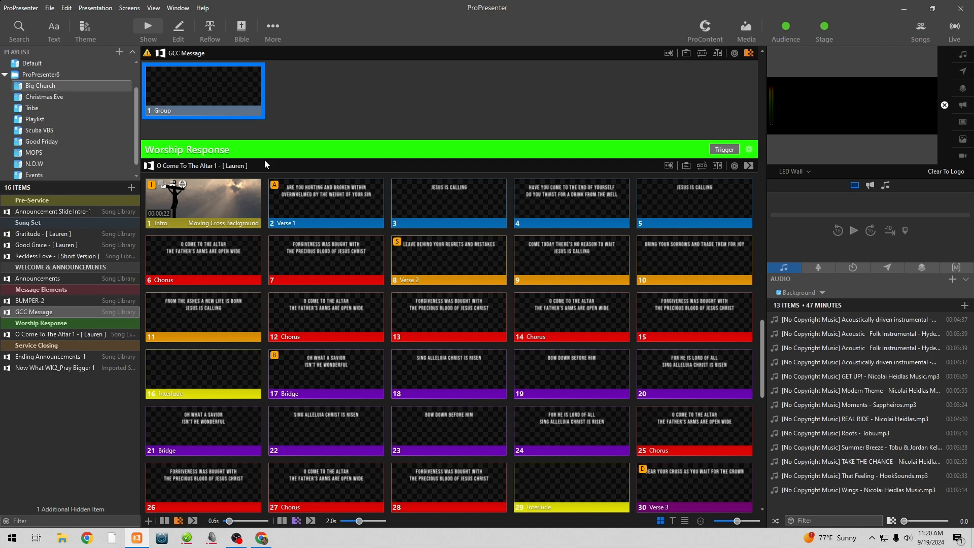
click(222, 89)
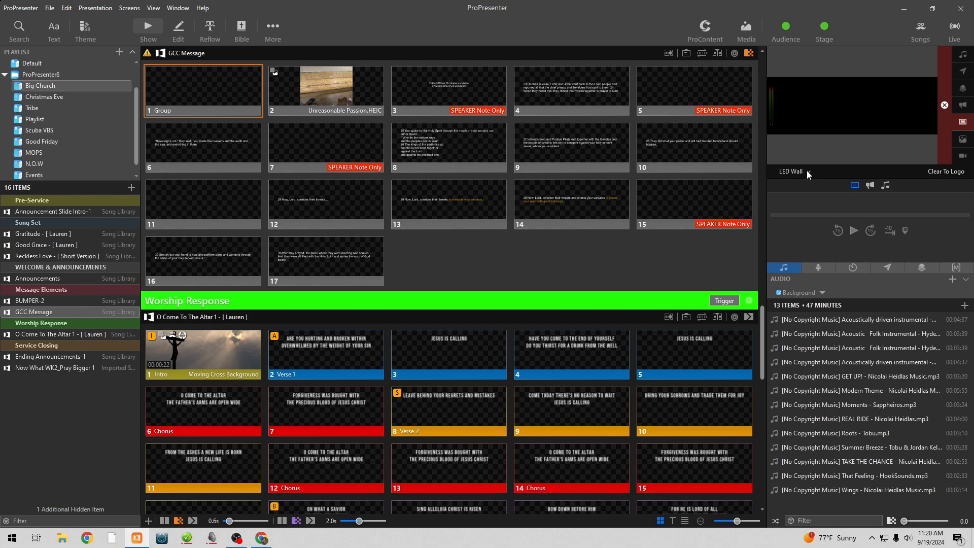
- Open the Theme Editor and switch to the Message theme
click(283, 40)
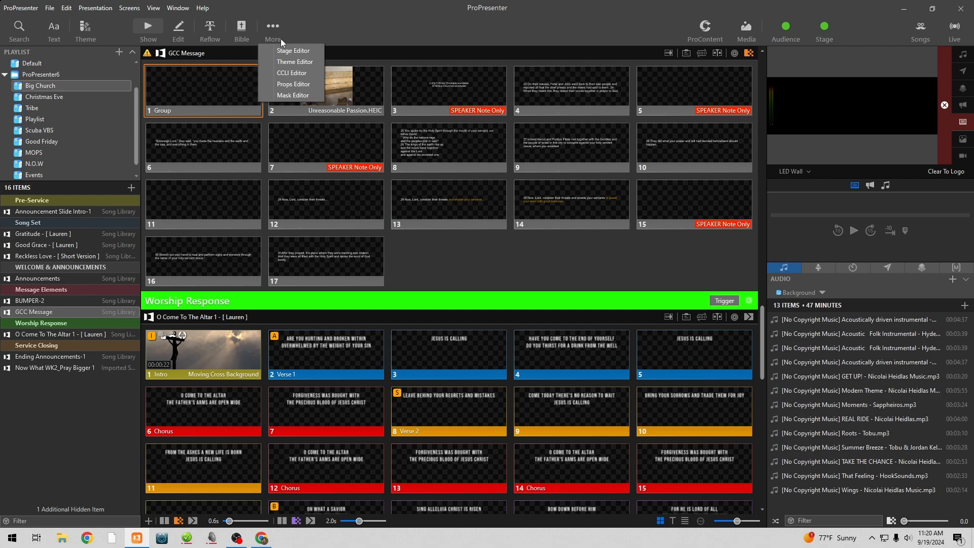
click(282, 62)
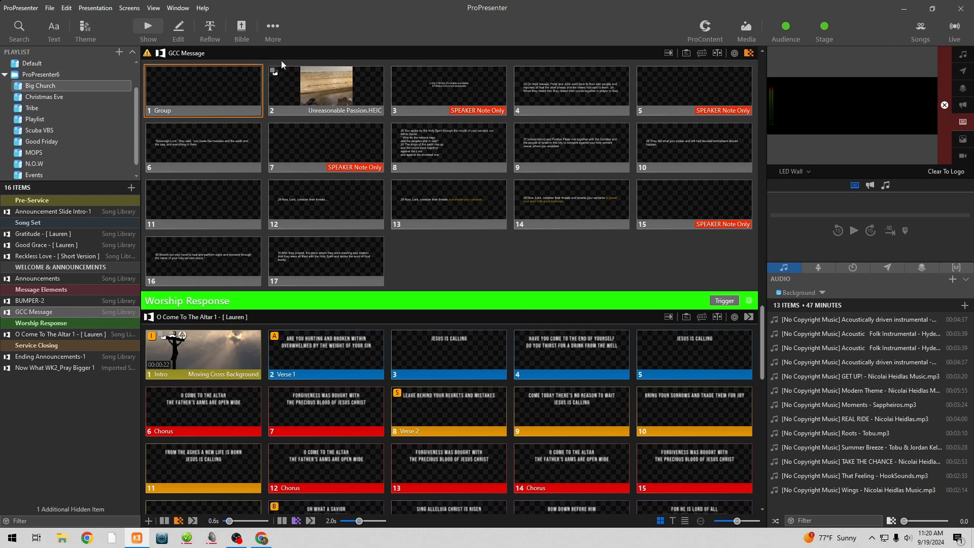
click(46, 56)
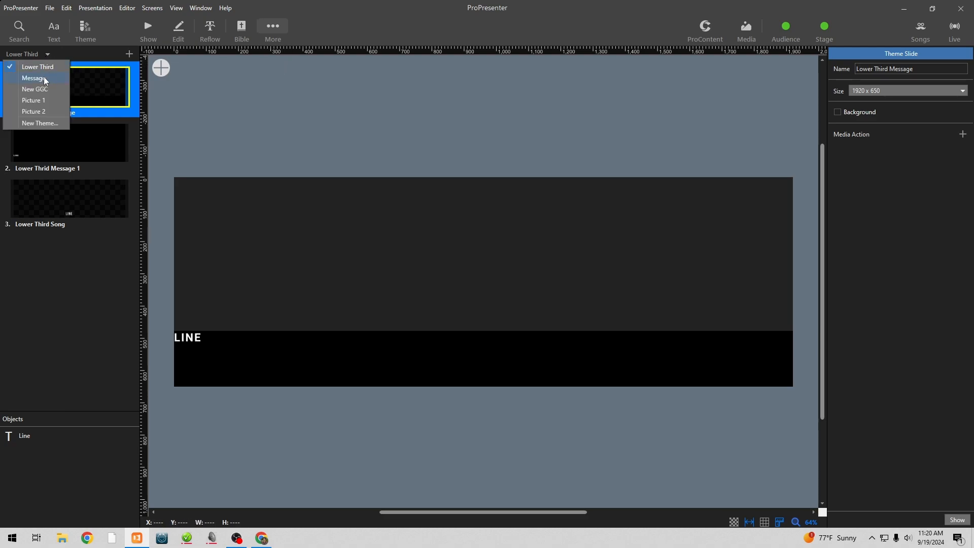
click(43, 77)
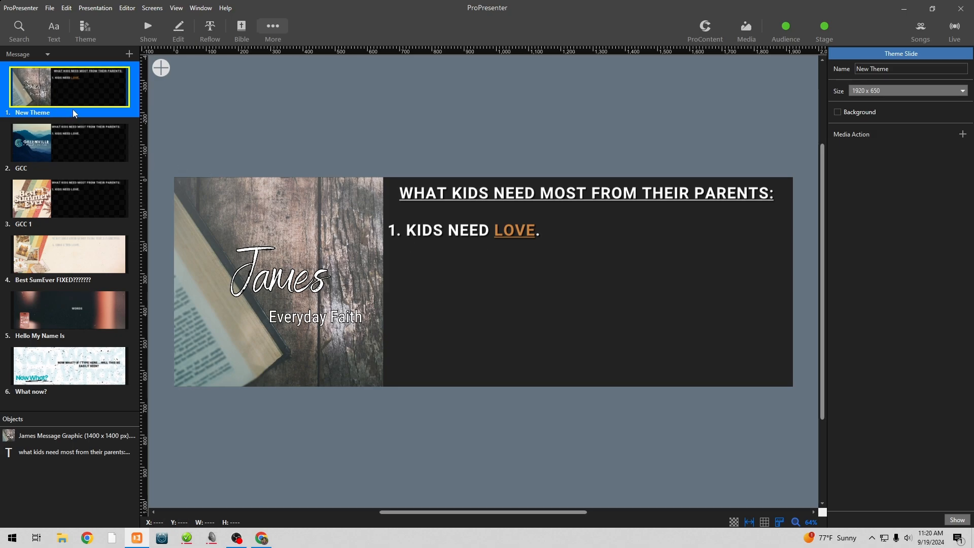
- Examine the existing Message theme slides one by one, from GCC through What now?
click(72, 147)
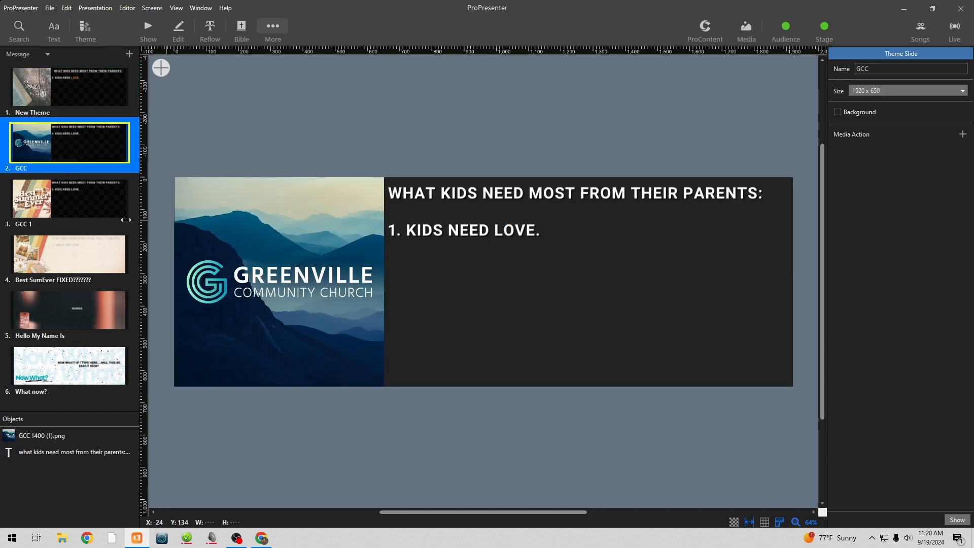
click(59, 208)
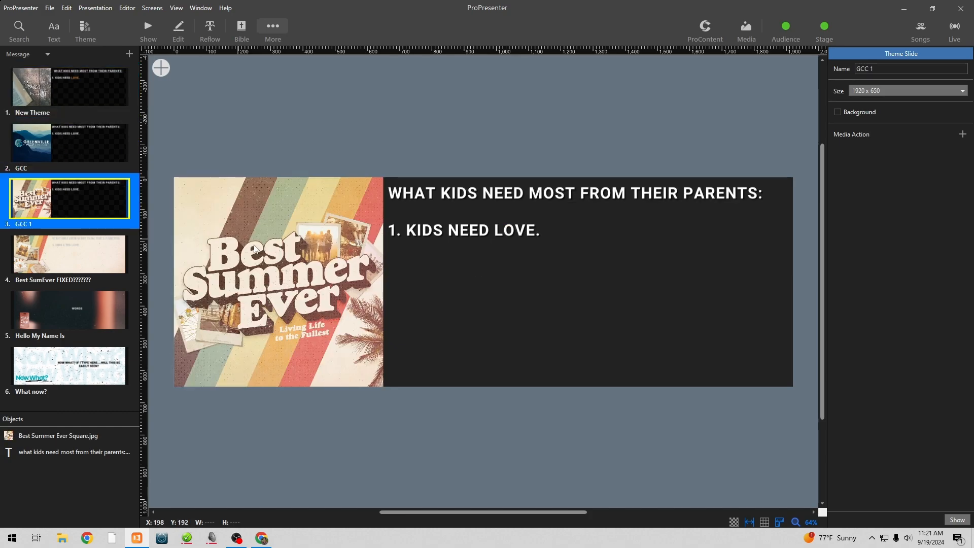
click(80, 263)
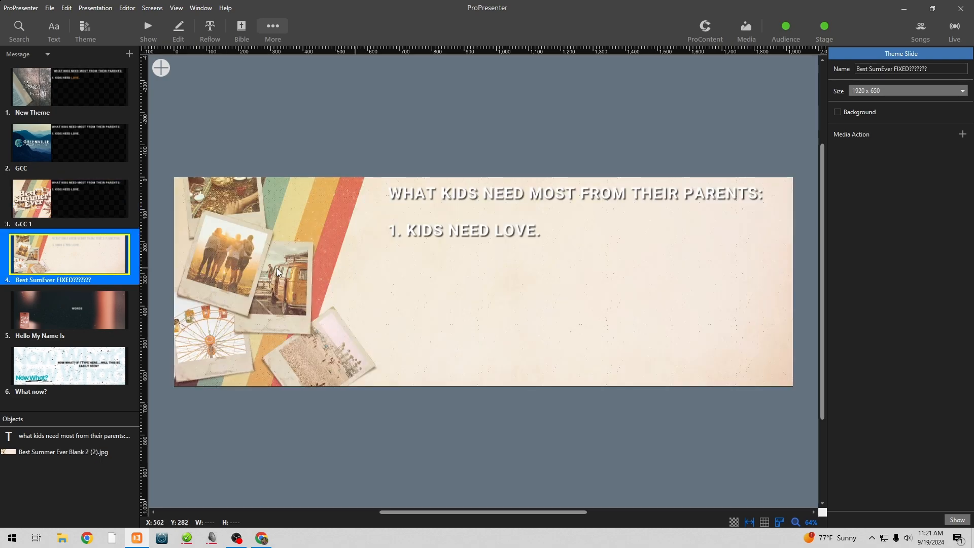
click(89, 317)
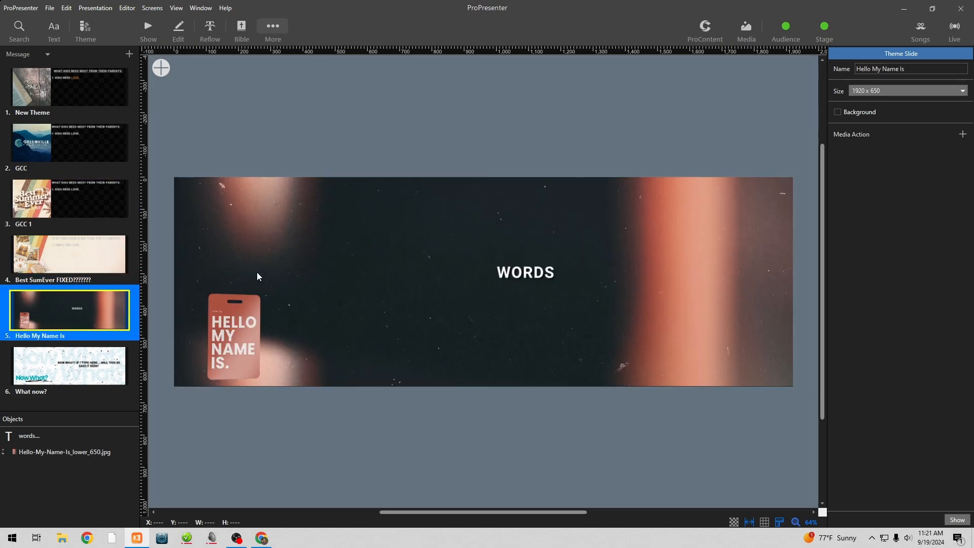
click(124, 360)
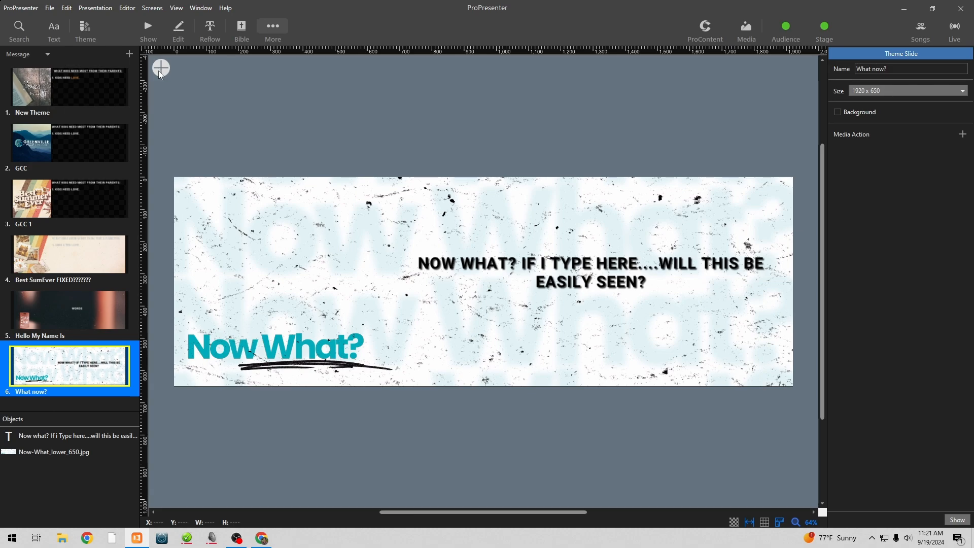
- Add a new slide to the Message theme and begin adding a media object to it
click(129, 54)
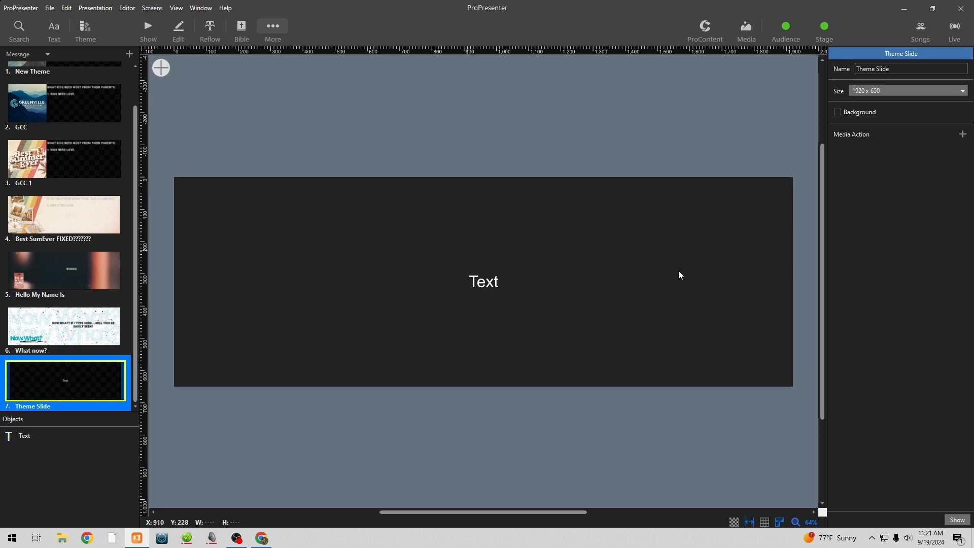
click(161, 68)
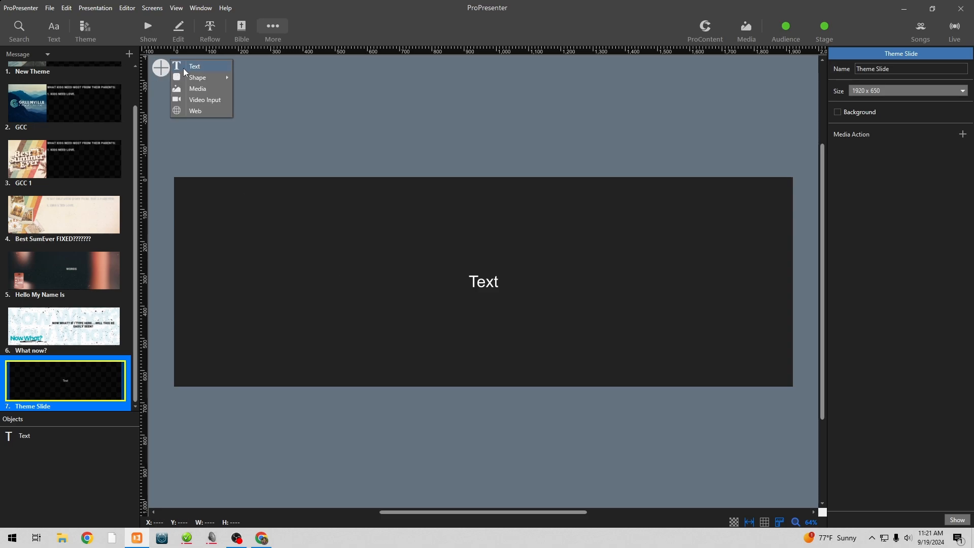
click(161, 69)
click(161, 70)
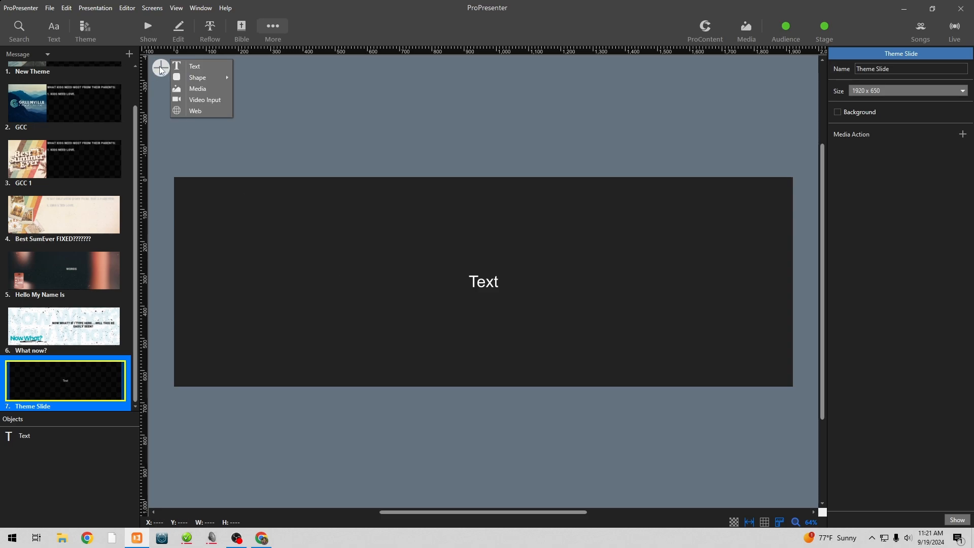
click(200, 87)
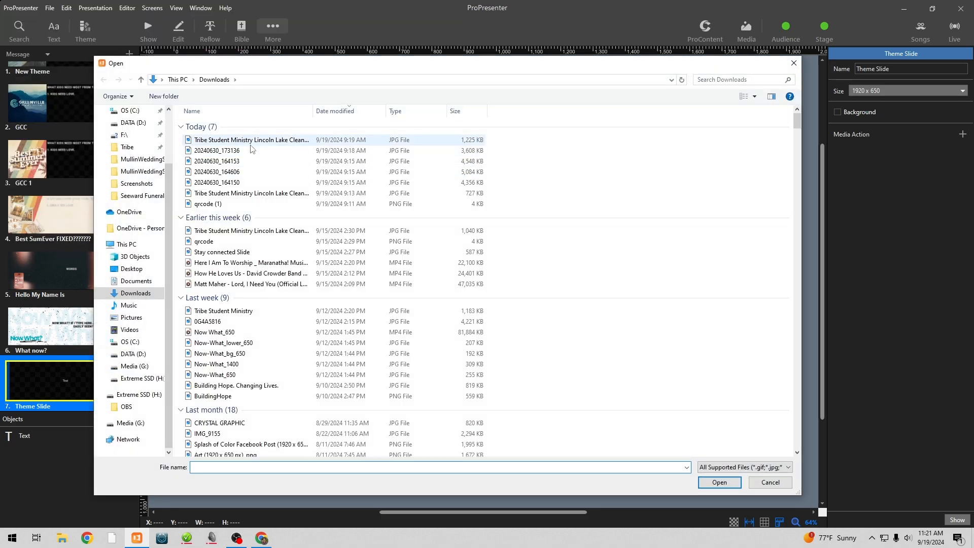
- Show the Downloads files as large icons and insert the Now-What_lower_650 image as the new slide's media object
scroll(249, 237, down, 3)
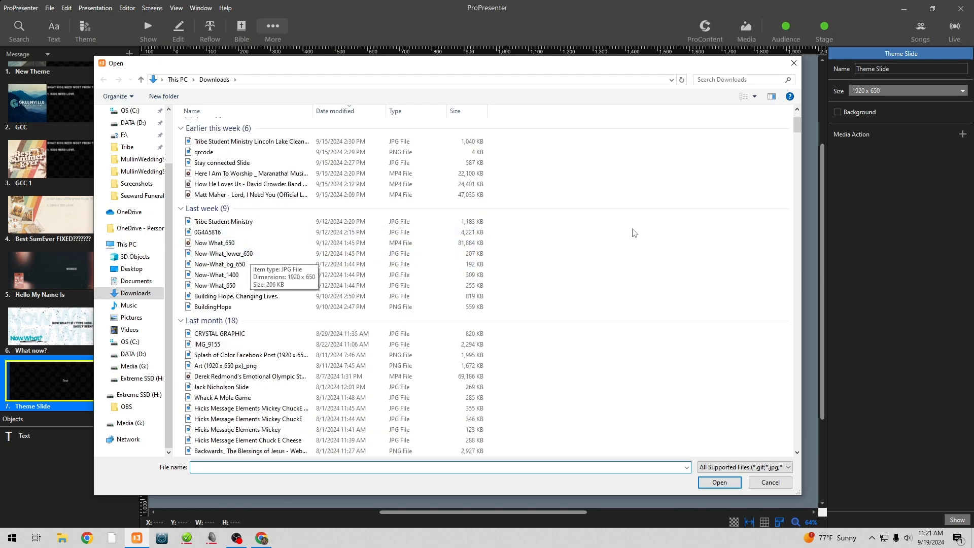
click(755, 96)
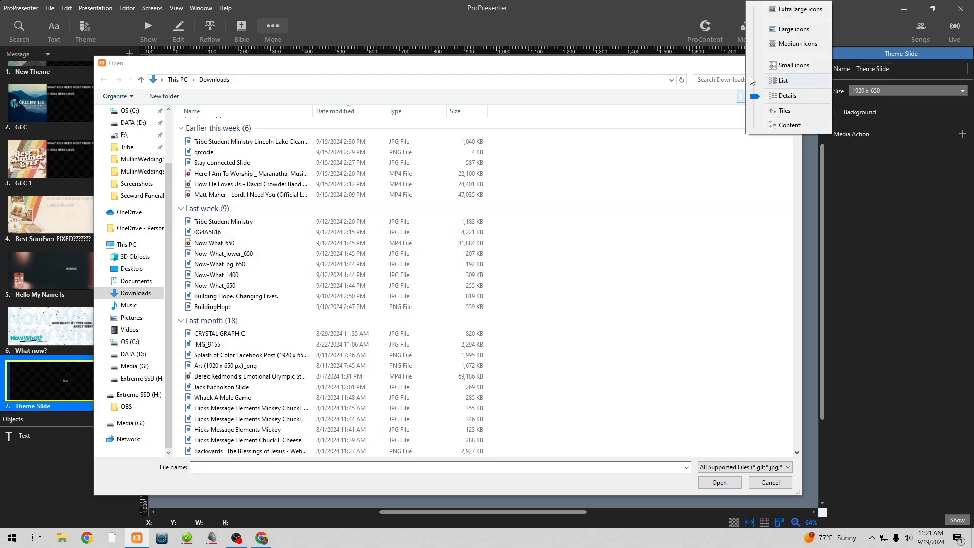
click(792, 31)
scroll(332, 289, down, 5)
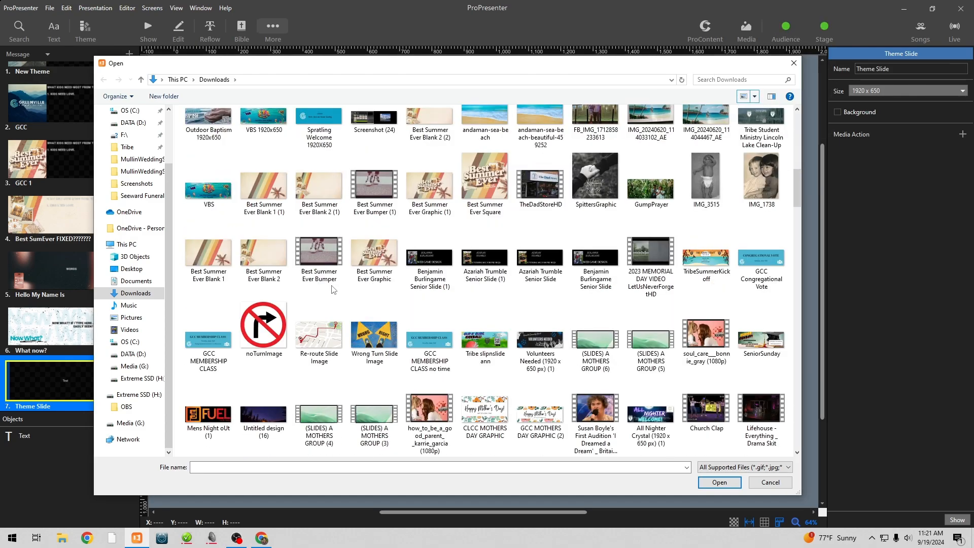
scroll(332, 289, up, 5)
scroll(375, 213, down, 8)
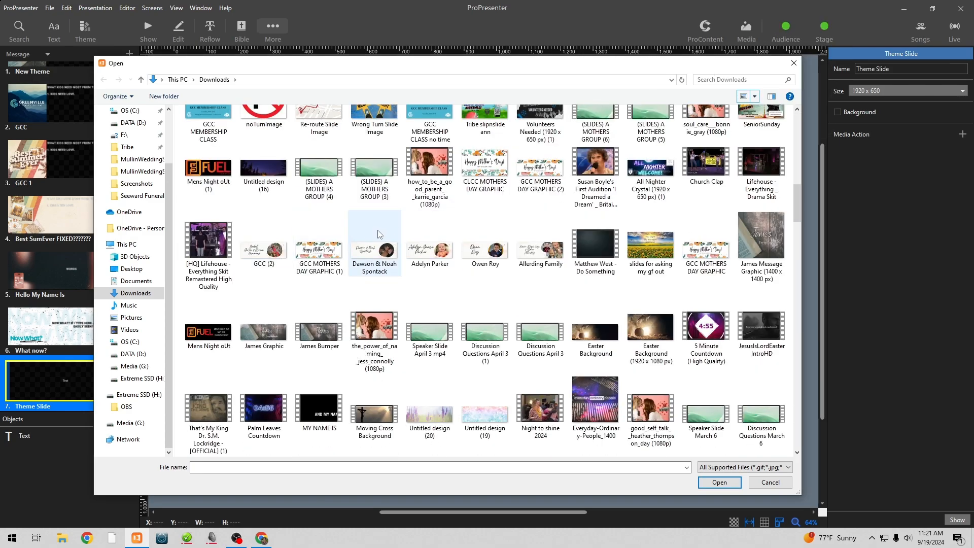
scroll(482, 214, up, 4)
scroll(481, 213, up, 5)
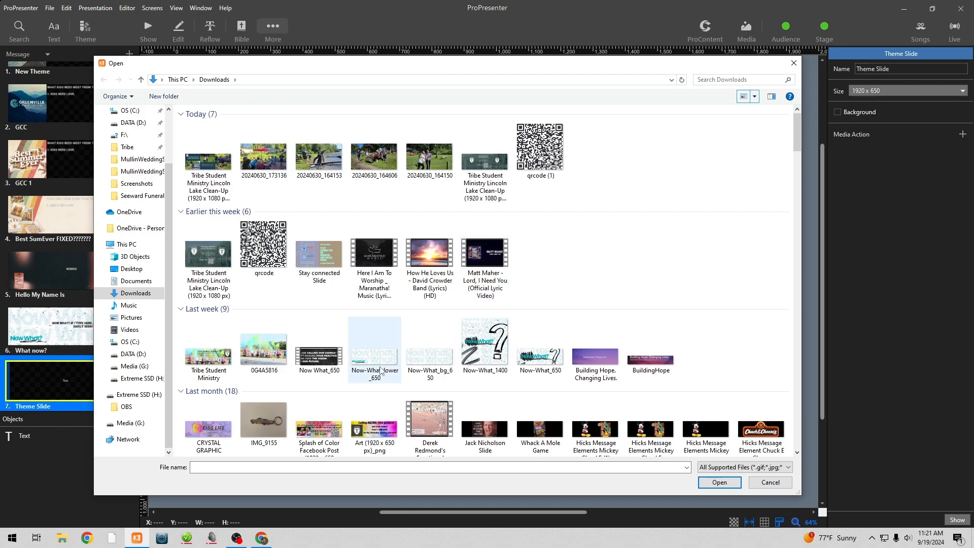
double_click(380, 361)
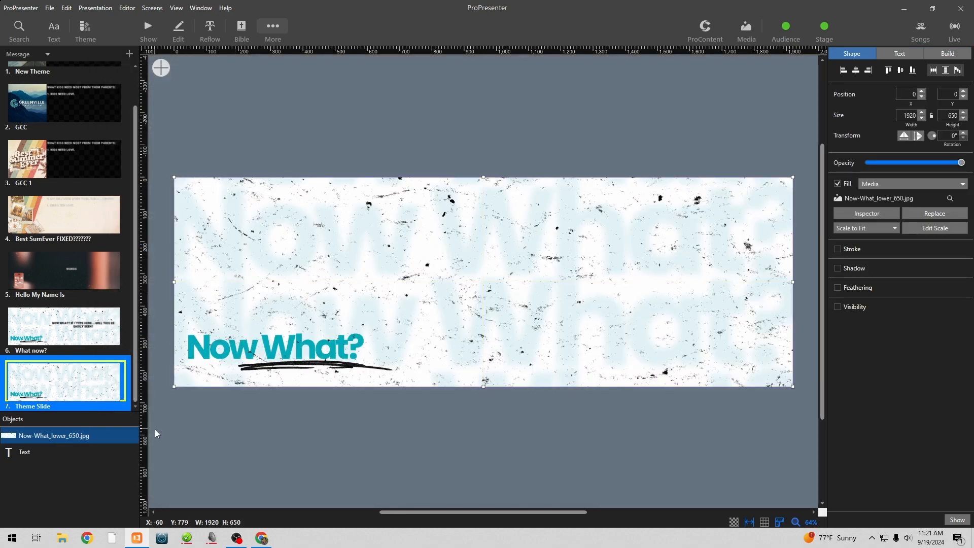
- Lock the Now-What_lower_650.jpg object and place it beneath the text object in the slide's layer order
click(128, 436)
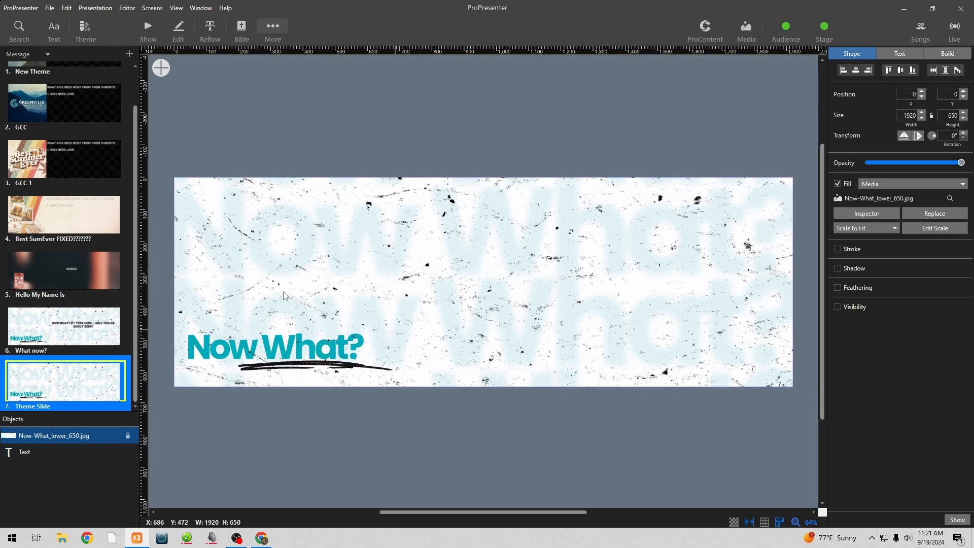
click(51, 452)
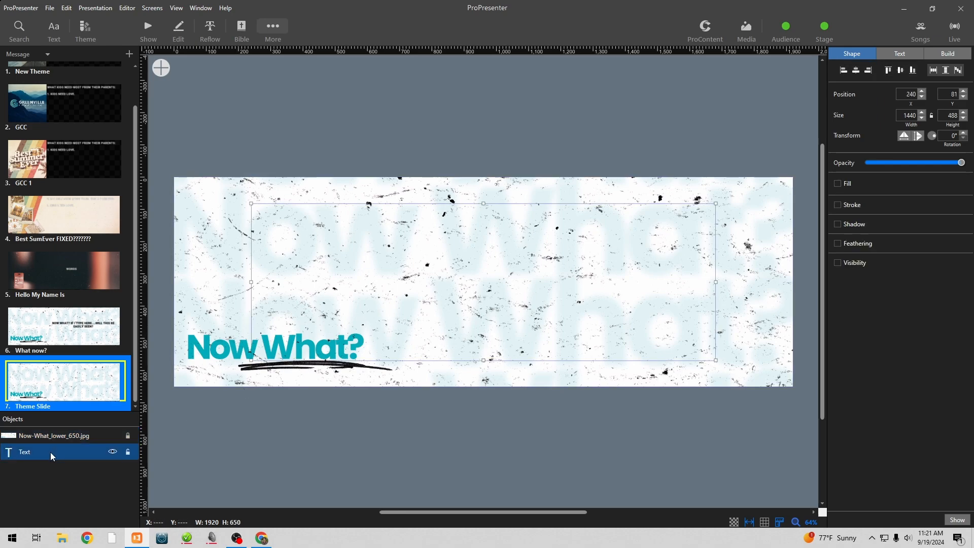
drag(82, 437, 80, 461)
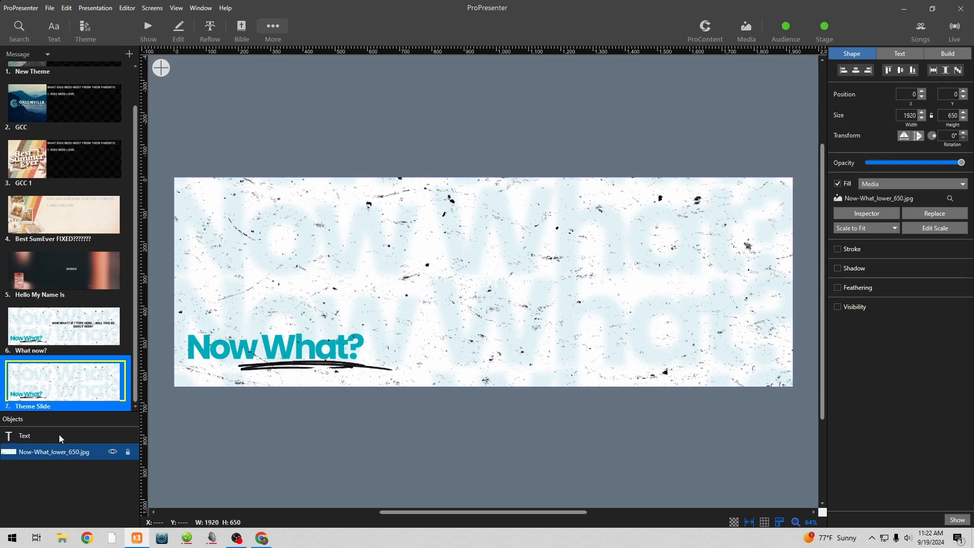
drag(58, 454, 57, 434)
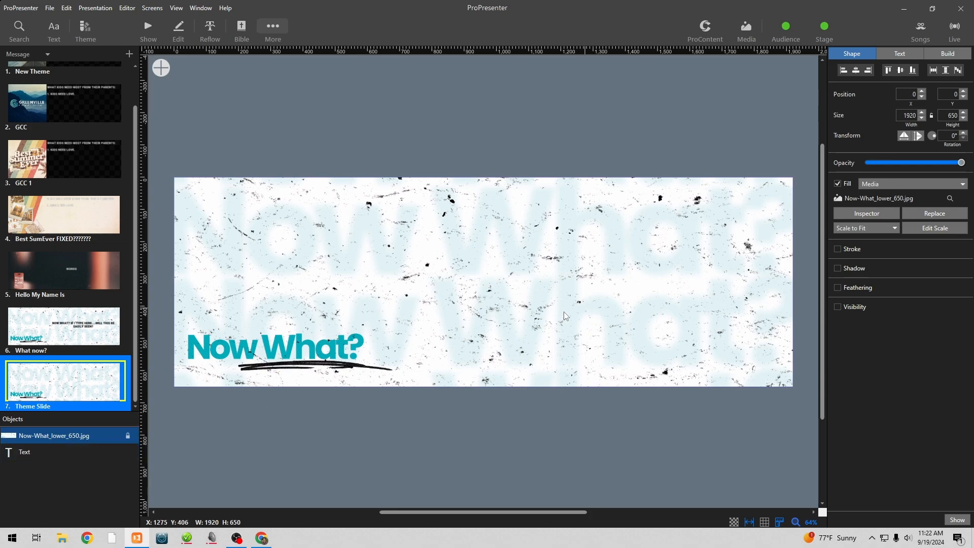
drag(91, 437, 53, 459)
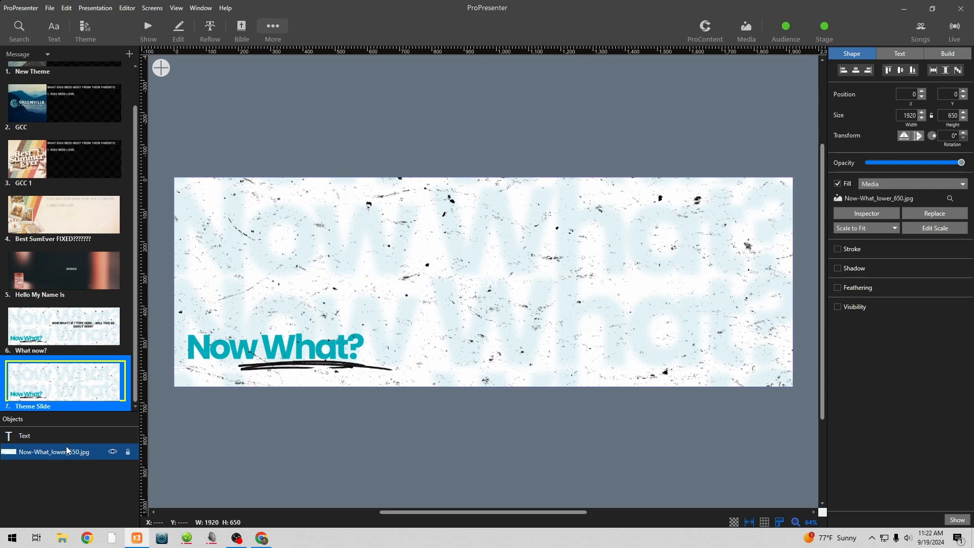
- Fit the text box to about 1254 × 569 in the slide's upper-right corner and replace its text with WORDS
click(49, 436)
drag(484, 288, 558, 284)
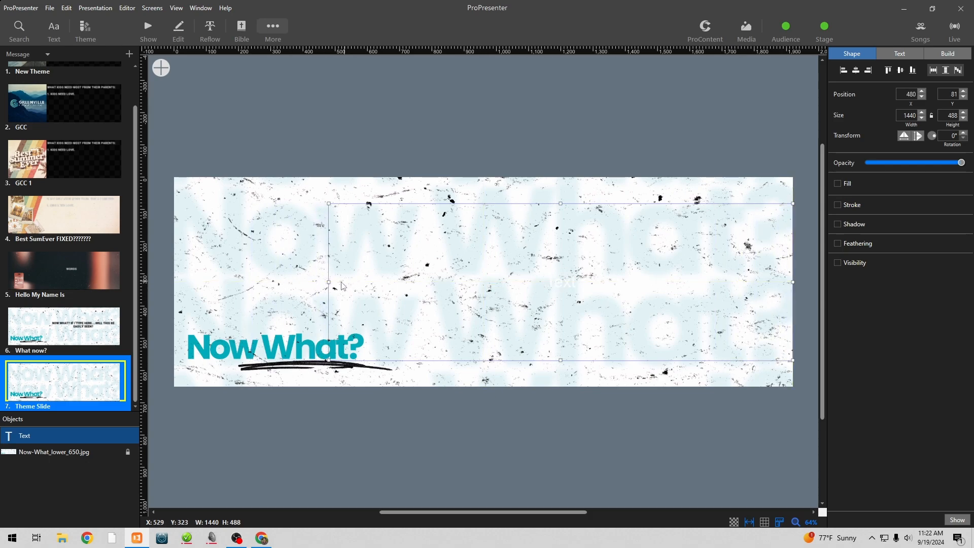
drag(330, 282, 389, 259)
drag(591, 203, 591, 177)
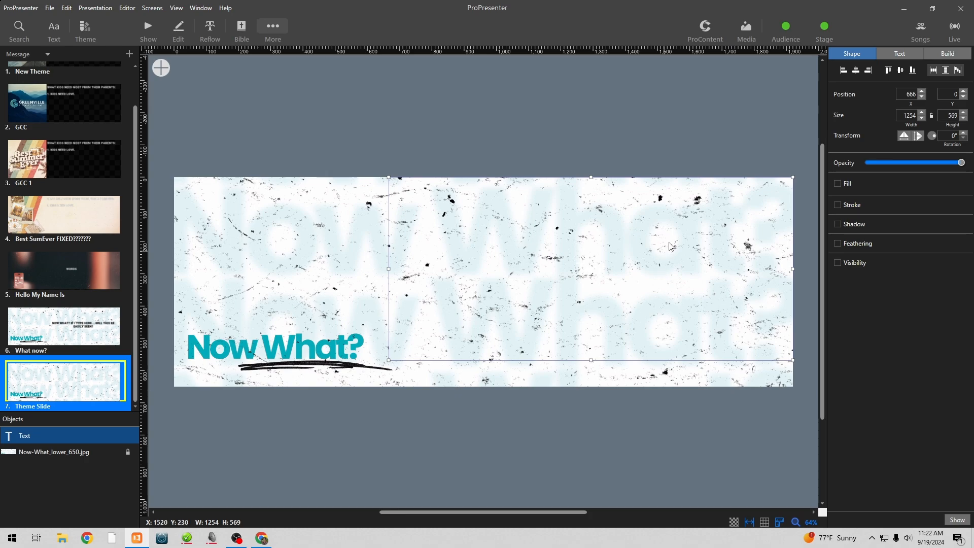
double_click(588, 274)
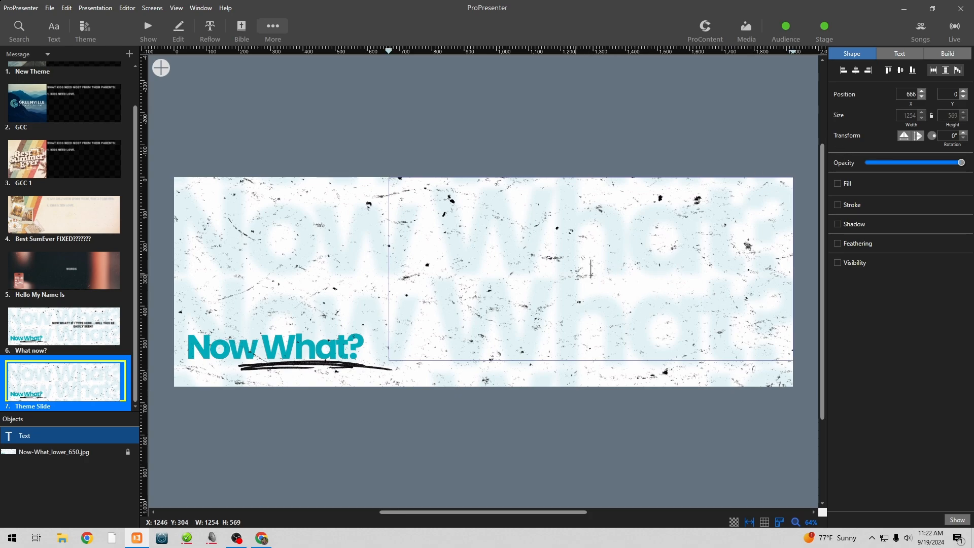
text(WORDS)
- Set the font of the WORDS text to Bodoni MT Condensed
click(896, 55)
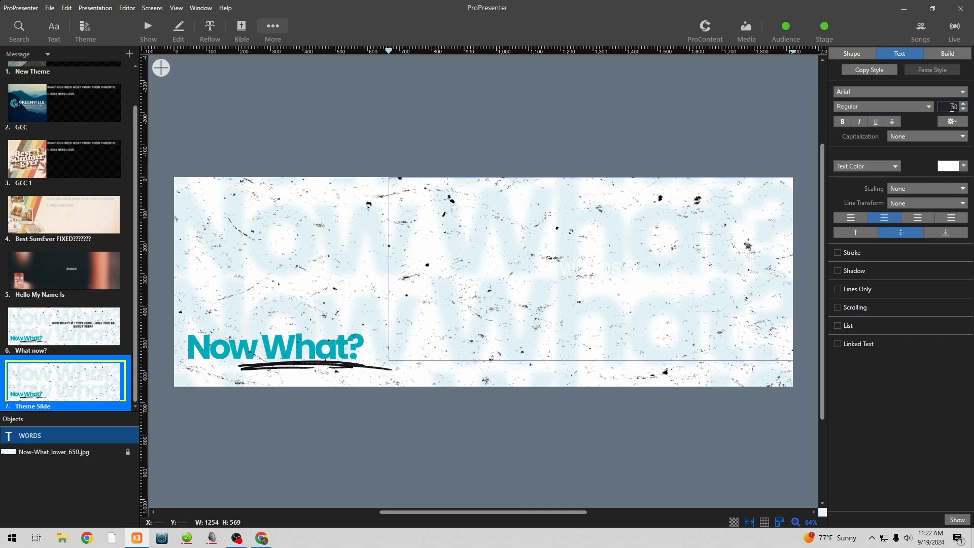
click(886, 95)
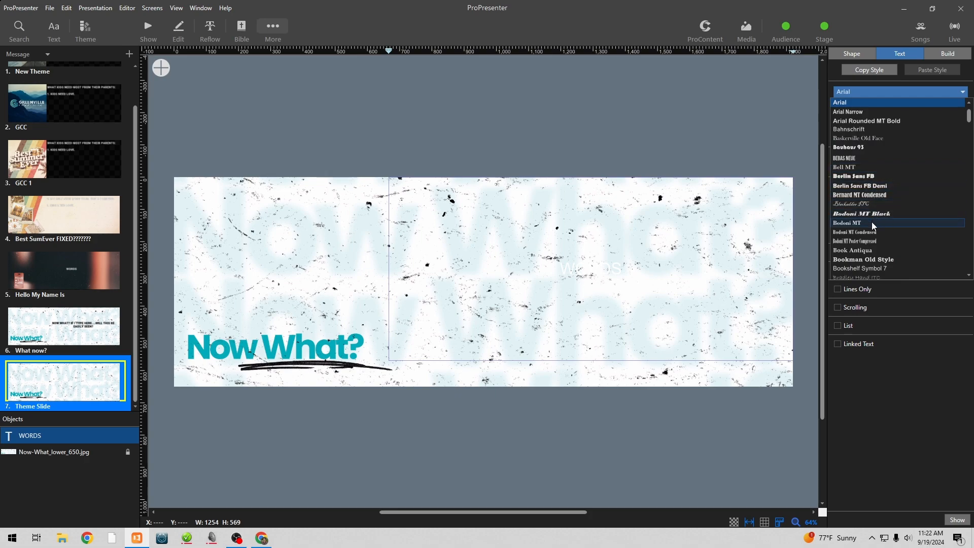
scroll(878, 224, down, 1)
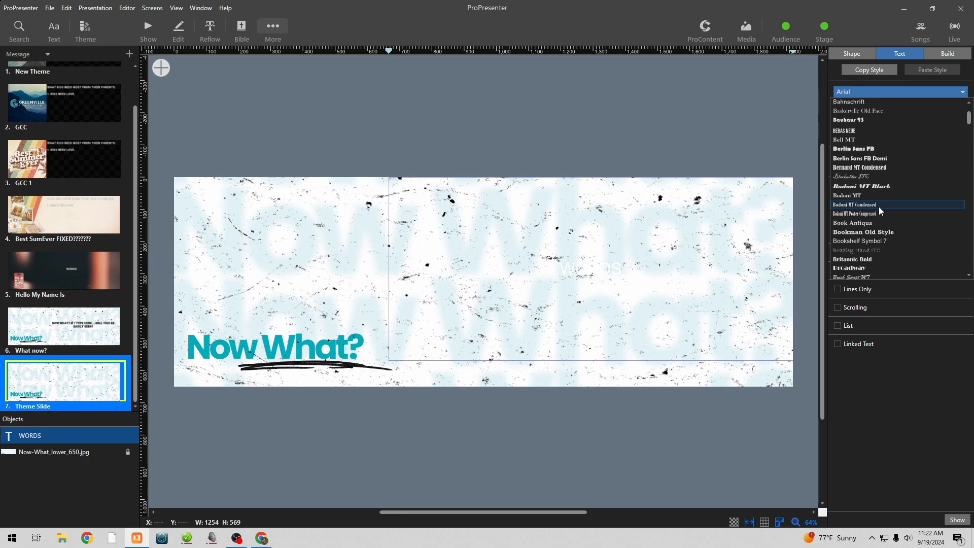
click(878, 204)
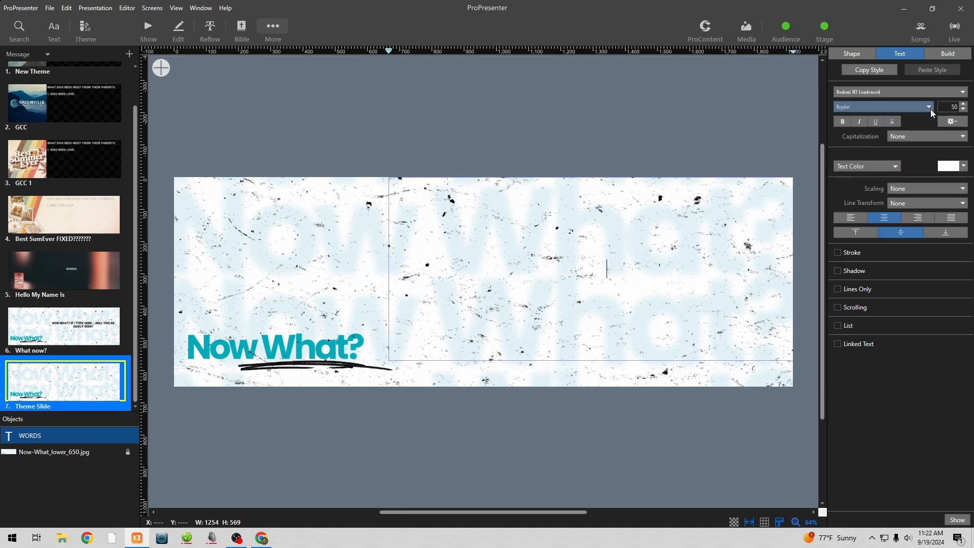
- Set the WORDS text colour to black and make the text bold
click(964, 106)
click(964, 165)
click(864, 202)
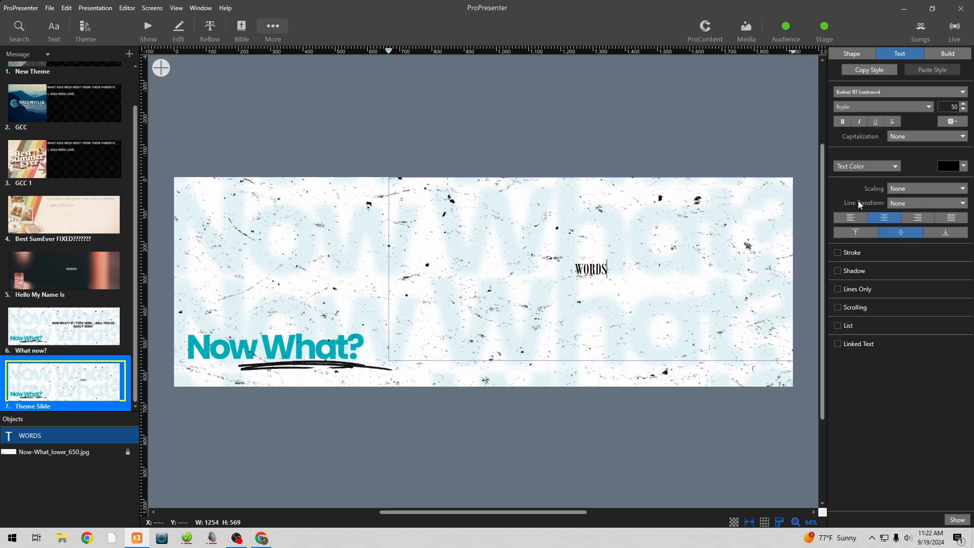
click(842, 121)
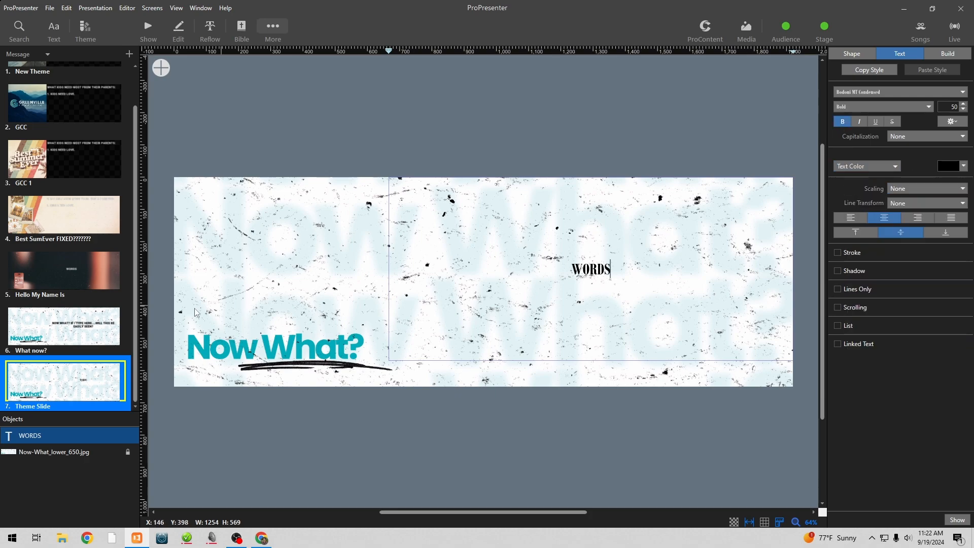
- Check the text style on the What now? slide, and match WORDS to it with the Roboto font and All Caps capitalization
click(74, 323)
click(538, 274)
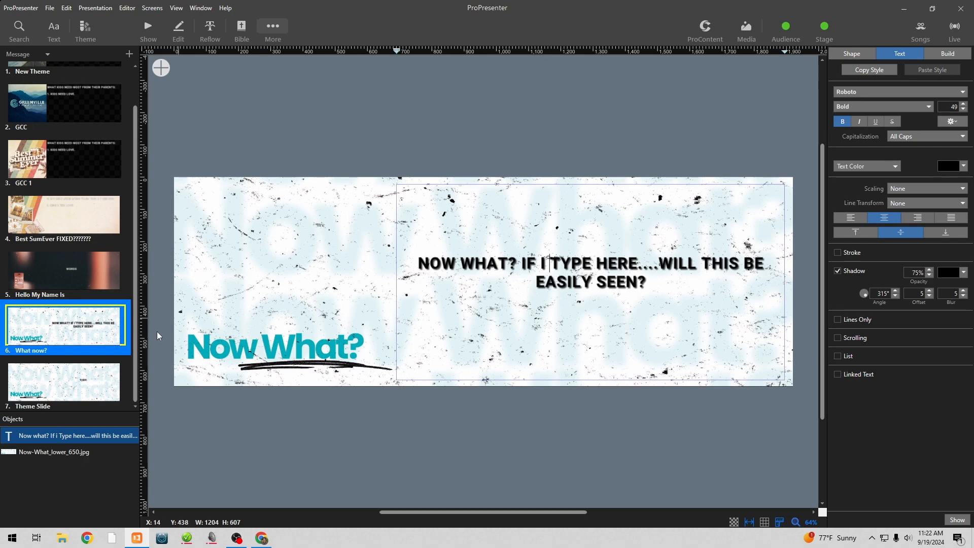
click(89, 370)
click(591, 274)
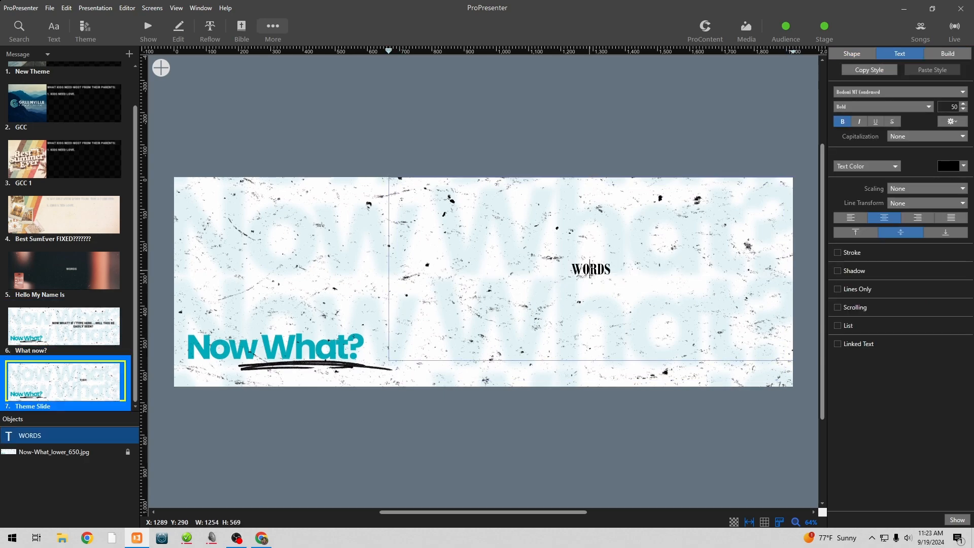
click(867, 92)
scroll(863, 206, down, 15)
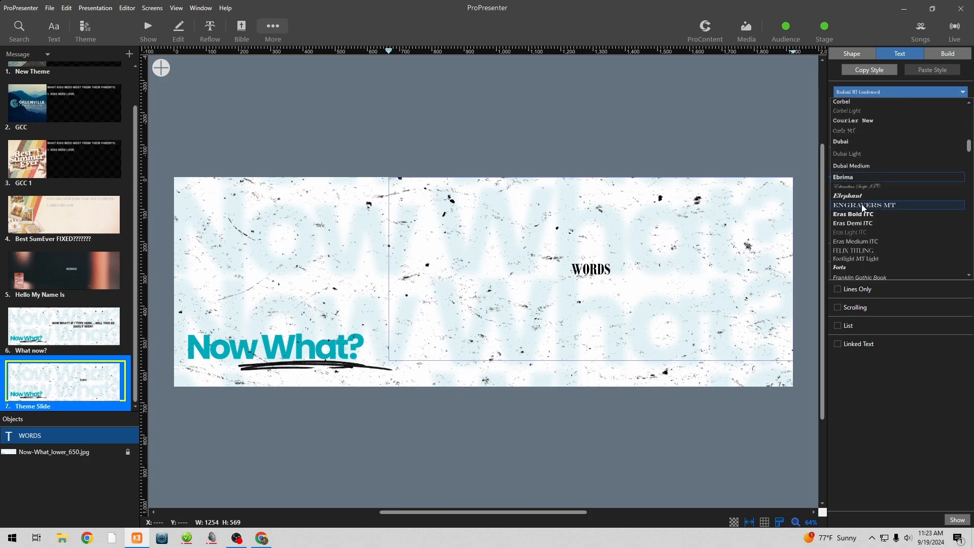
scroll(861, 203, down, 20)
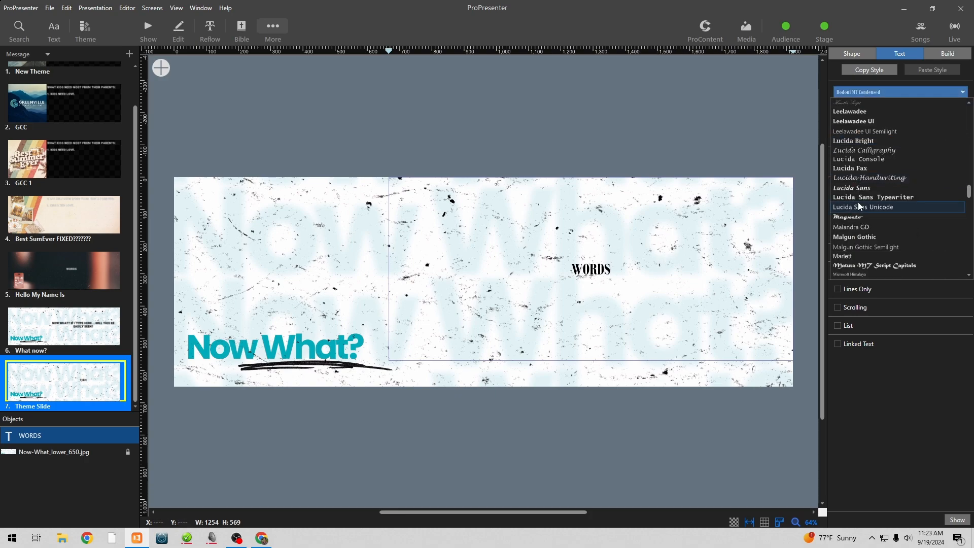
scroll(859, 203, down, 10)
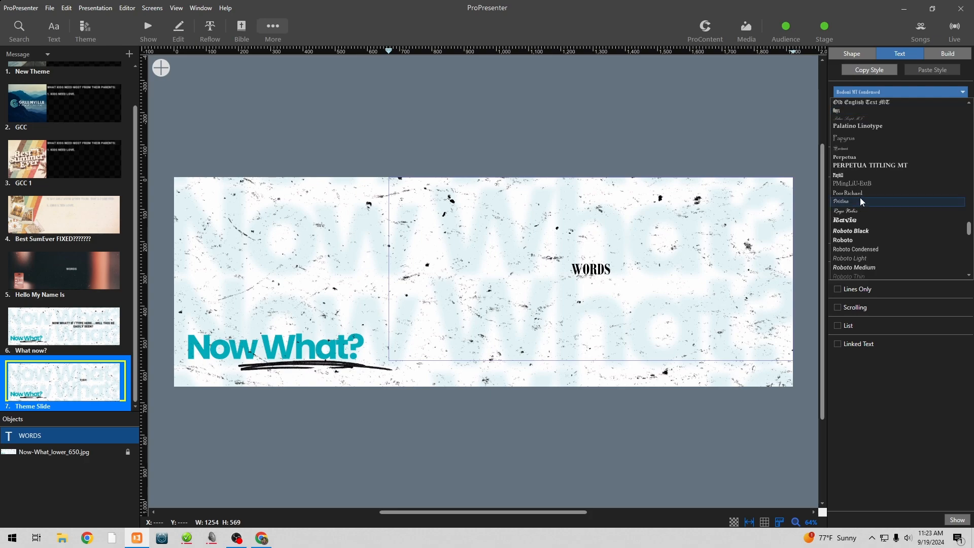
scroll(861, 198, down, 3)
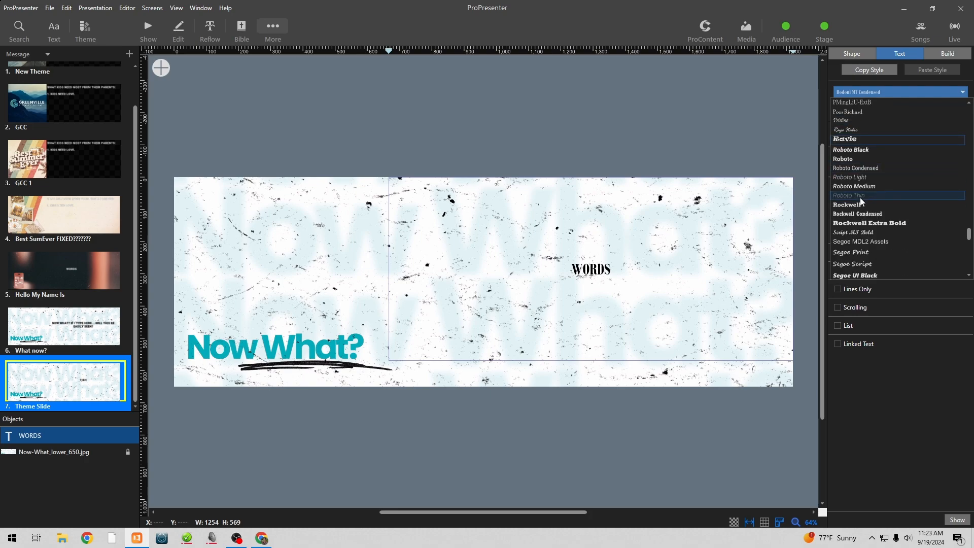
click(852, 159)
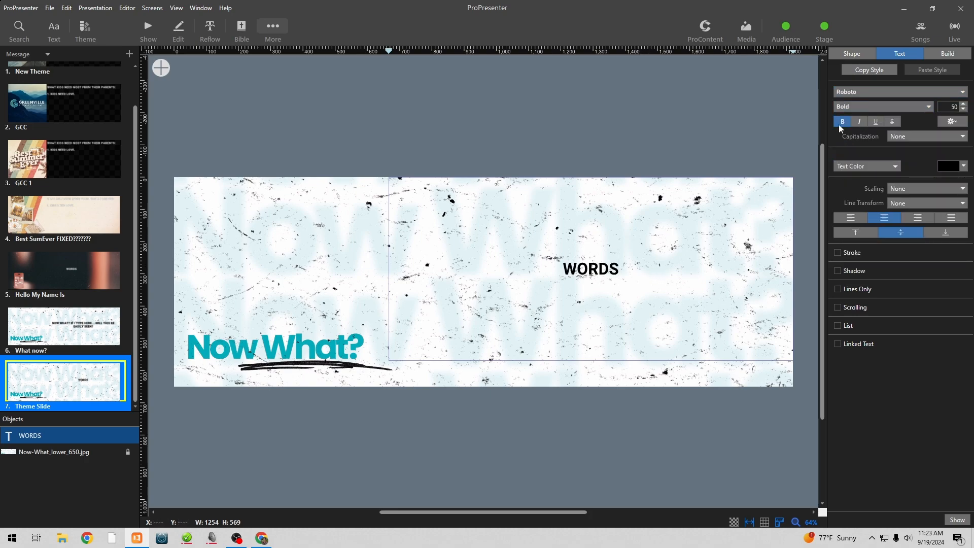
click(908, 136)
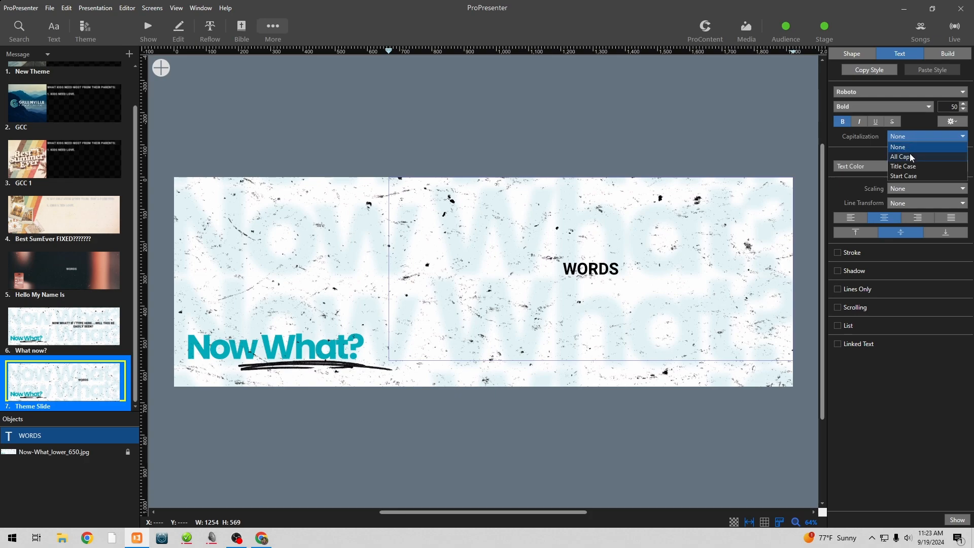
click(910, 154)
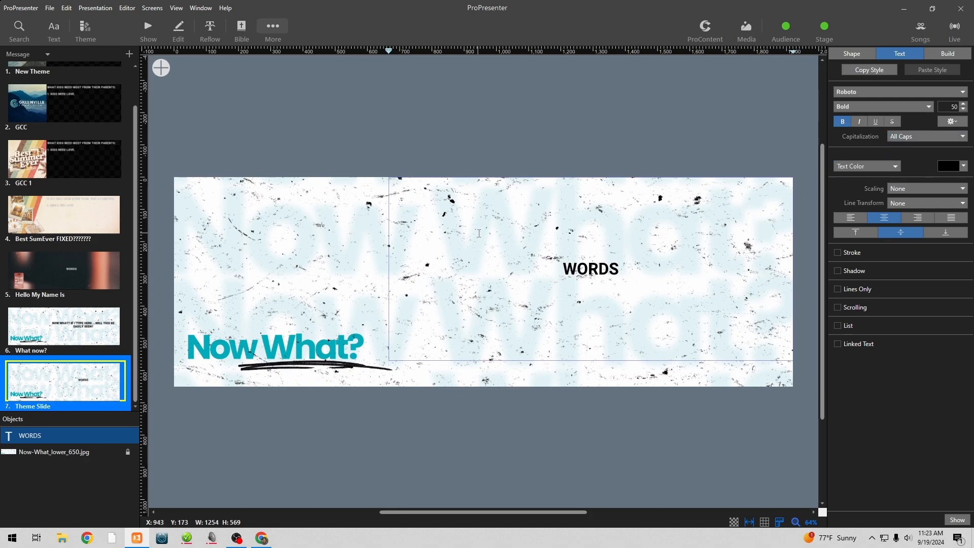
- Centre the WORDS text box vertically on the slide at about X 666, Y 41
key(Home)
click(372, 157)
drag(446, 235, 451, 252)
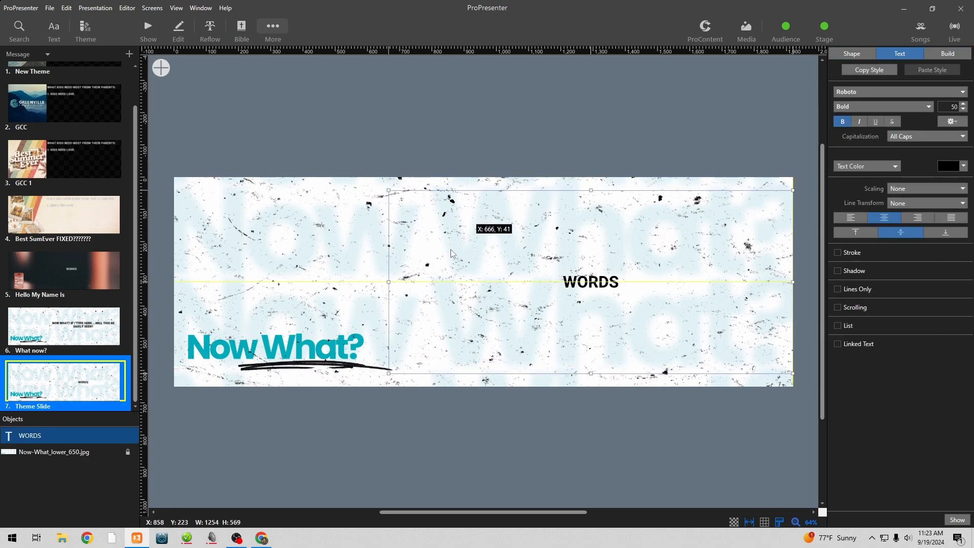
click(449, 126)
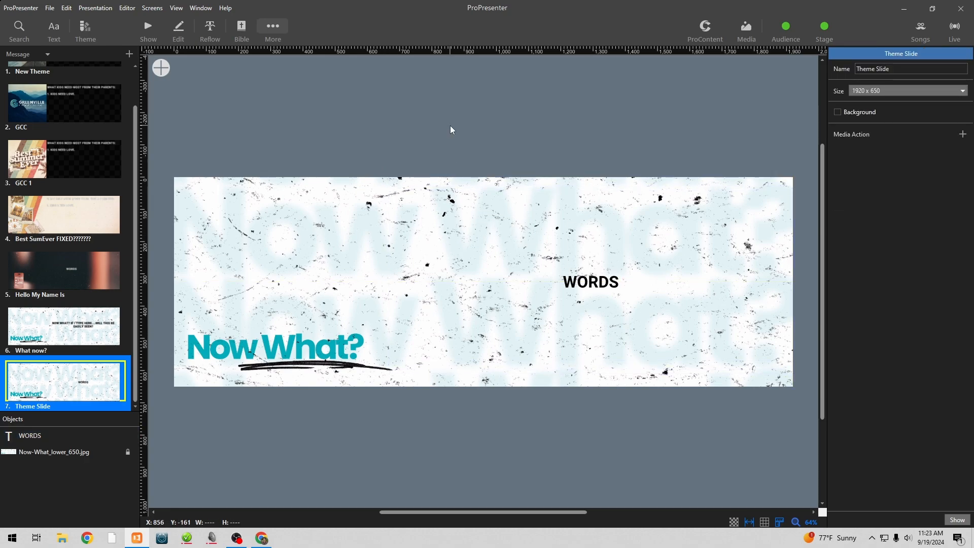
- Rename the new theme slide as Now what 2
right_click(38, 407)
click(72, 457)
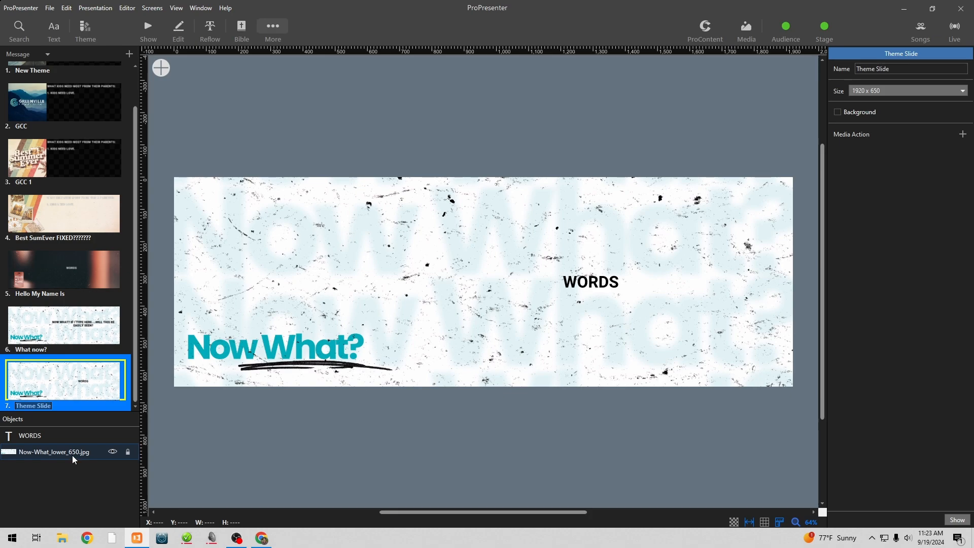
text(Now what 2)
key(Return)
- Return to the slide show view and apply the Message theme's Now what 2 slide to GCC Message slide 4
click(142, 24)
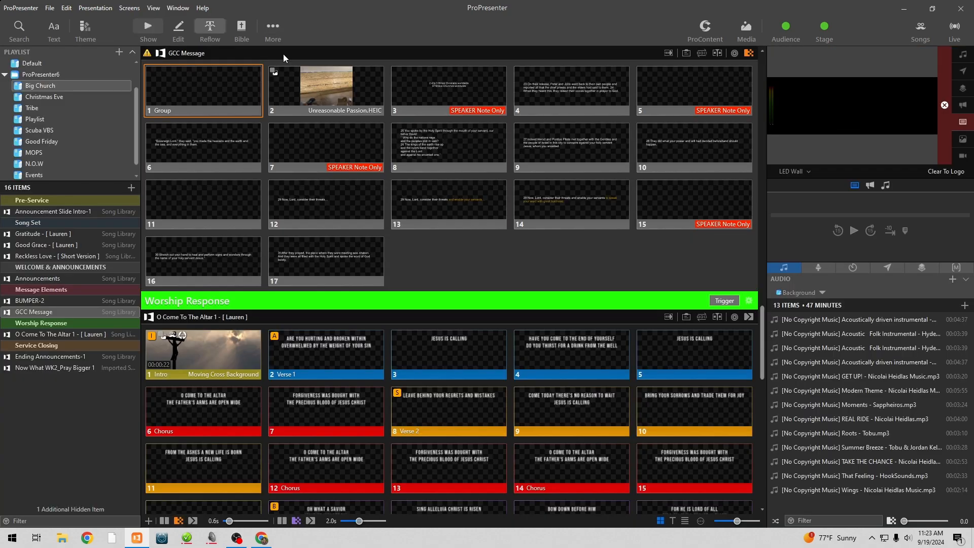
right_click(589, 89)
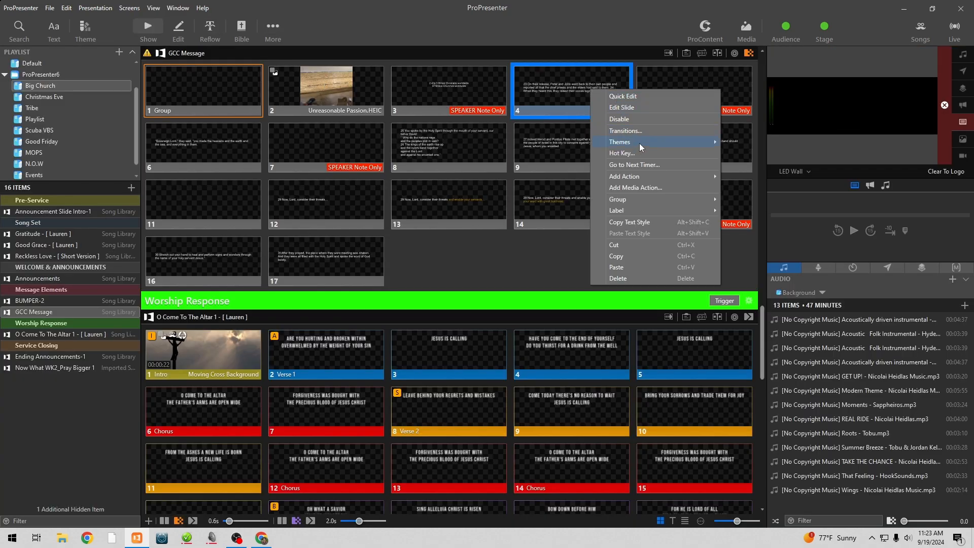
mouse_move(639, 143)
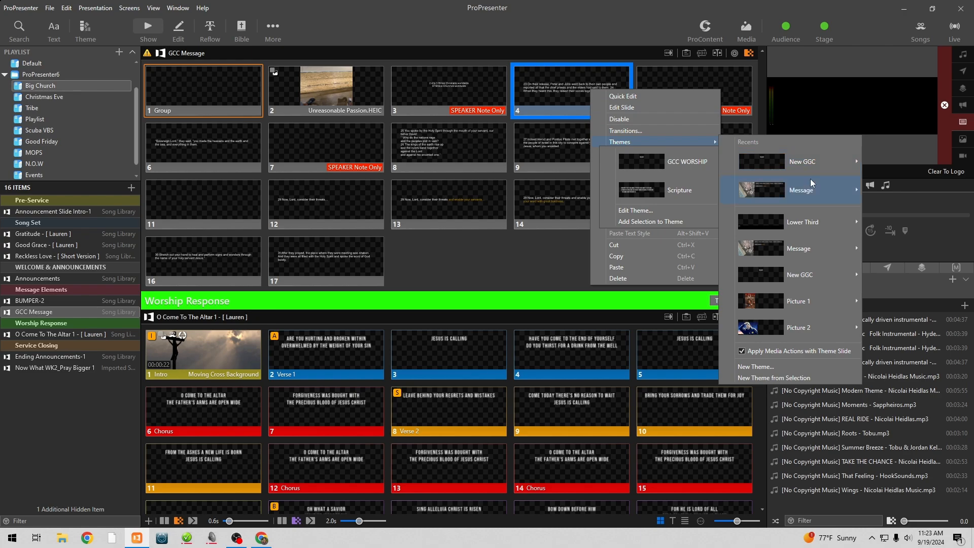
mouse_move(808, 184)
click(646, 361)
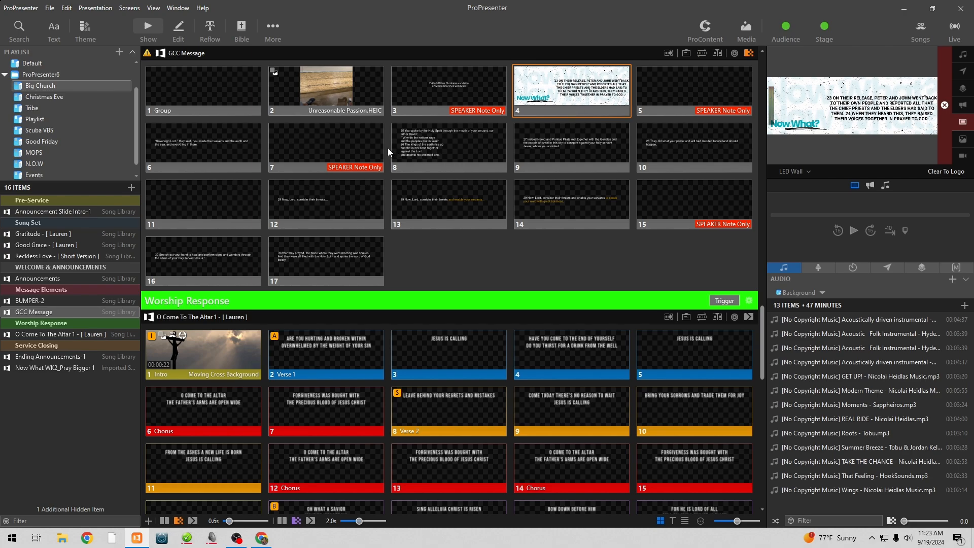
- Apply the Message theme's Now what 2 slide to GCC Message slides 8, 9 and 10
drag(389, 151, 723, 144)
right_click(724, 144)
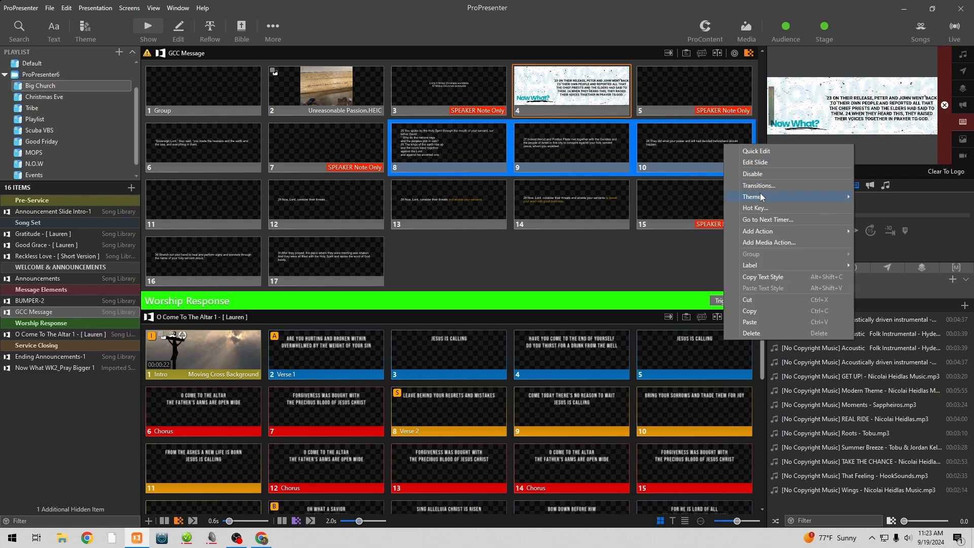
mouse_move(760, 196)
mouse_move(683, 244)
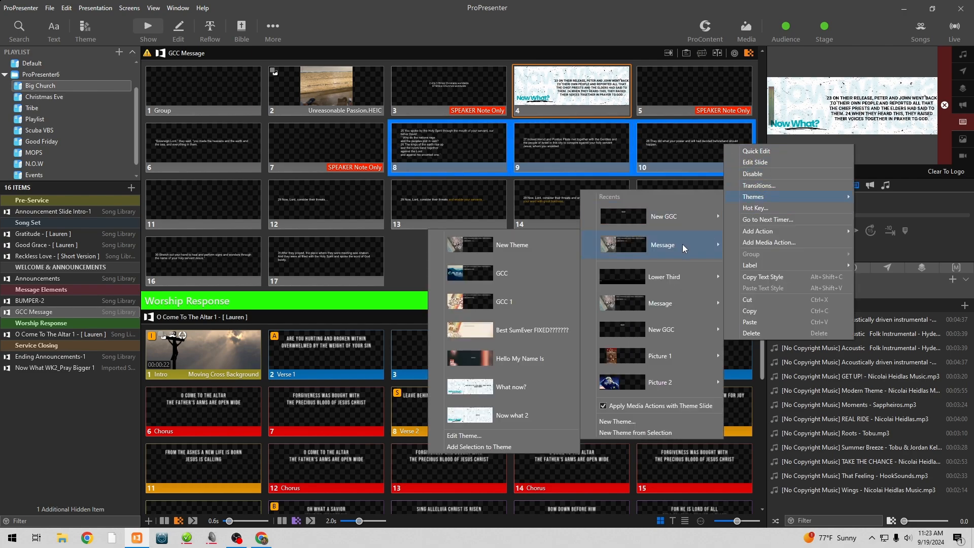
click(490, 414)
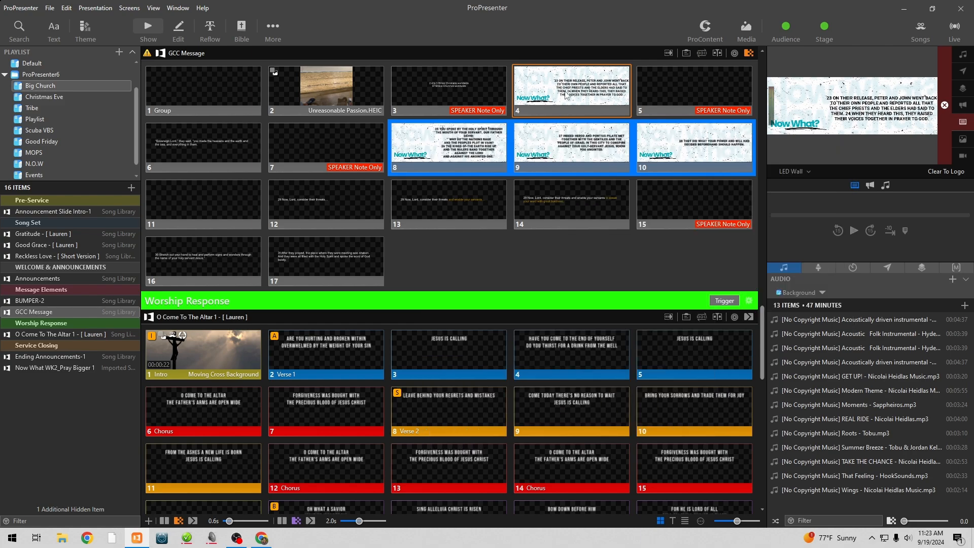
- Apply the Message theme's What now? slide to GCC Message slide 4
right_click(567, 95)
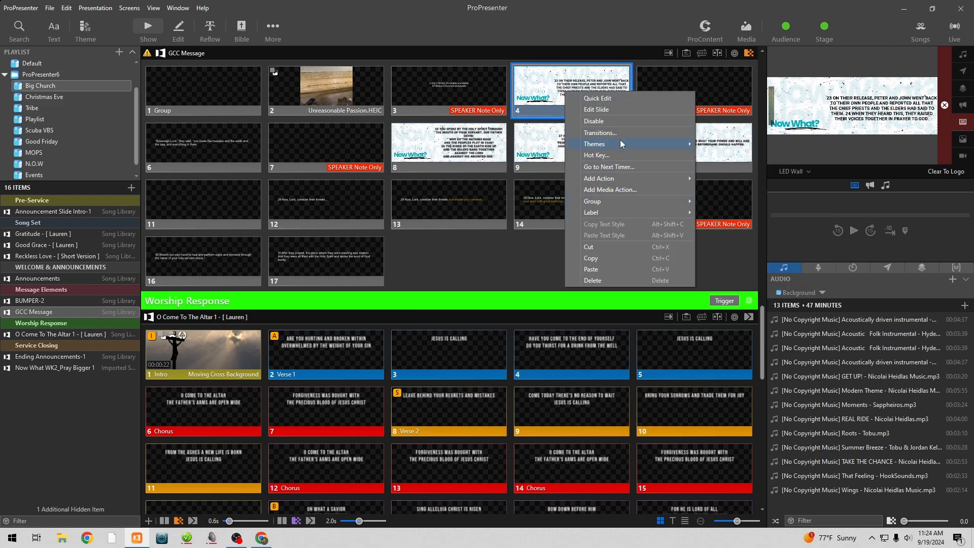
mouse_move(629, 145)
mouse_move(779, 185)
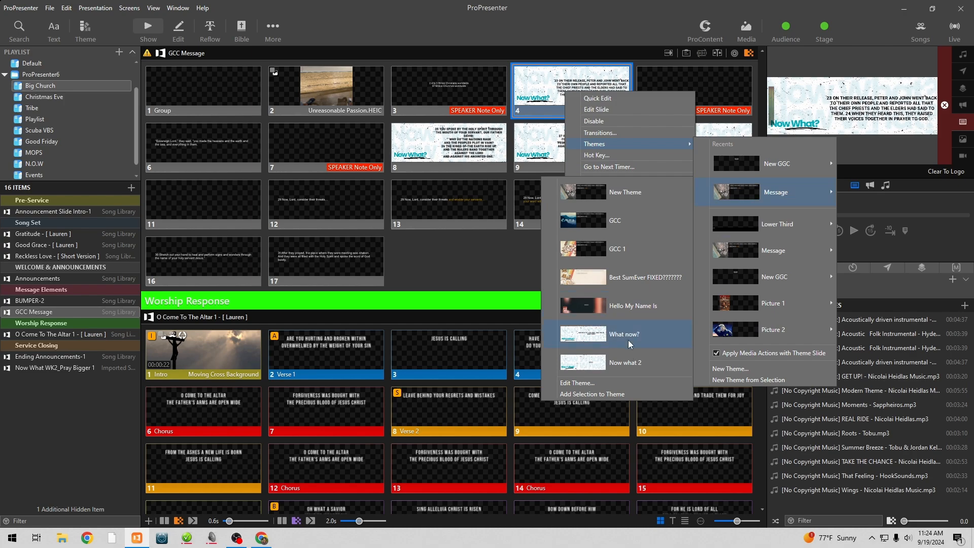
click(632, 335)
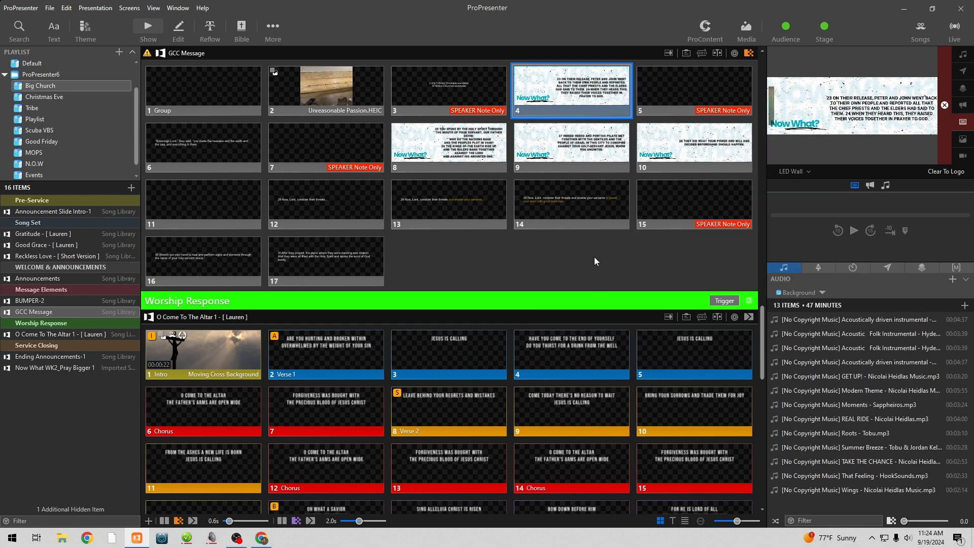
- Apply the Message theme's Now what 2 slide to GCC Message slides 11 to 14, 16 and 17 together, then deselect them
drag(560, 264, 226, 214)
right_click(226, 213)
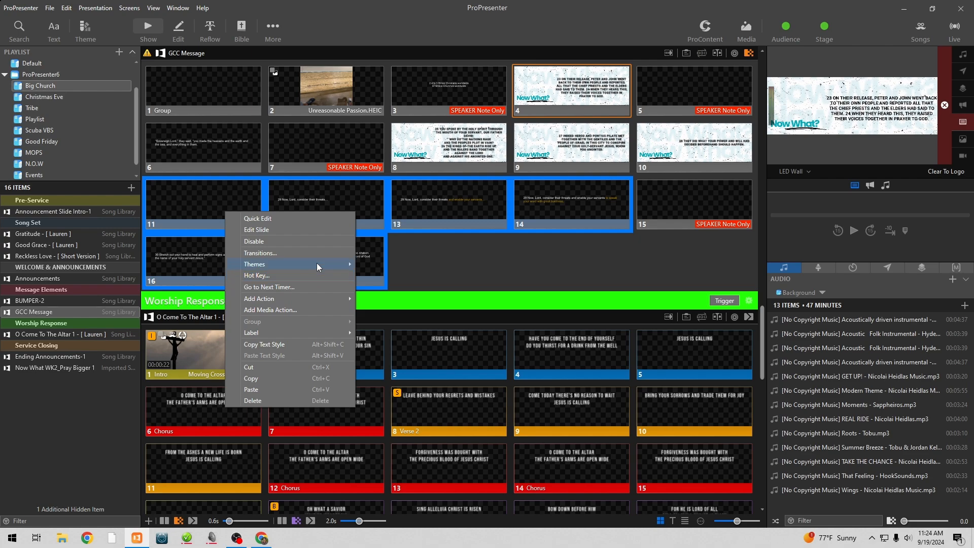
mouse_move(318, 265)
mouse_move(484, 312)
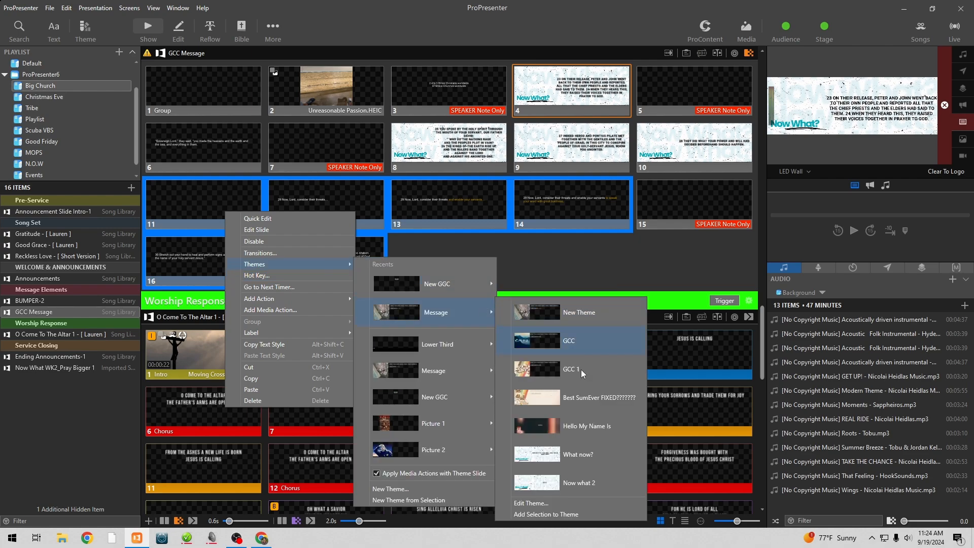
click(583, 483)
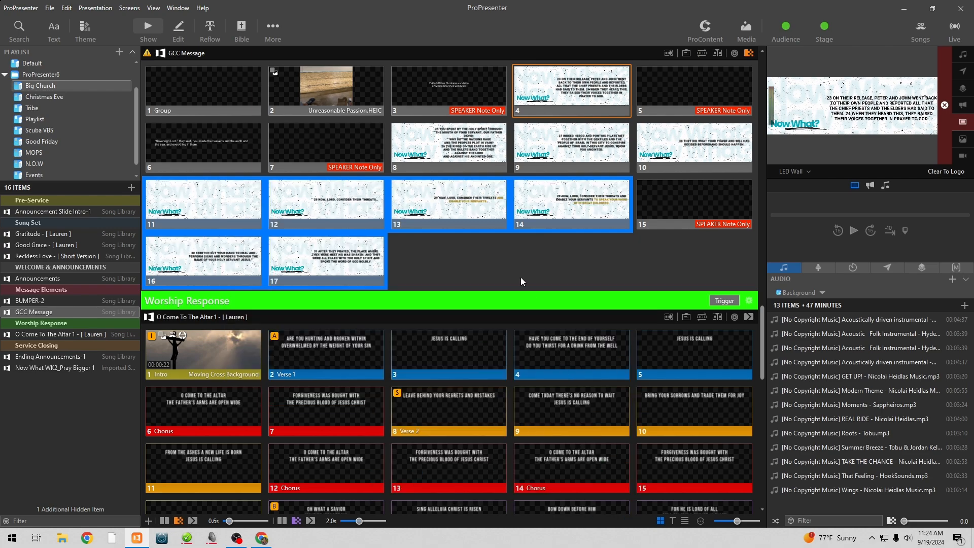
click(414, 260)
- Apply the Message theme's Now what 2 slide to GCC Message slide 6
right_click(218, 167)
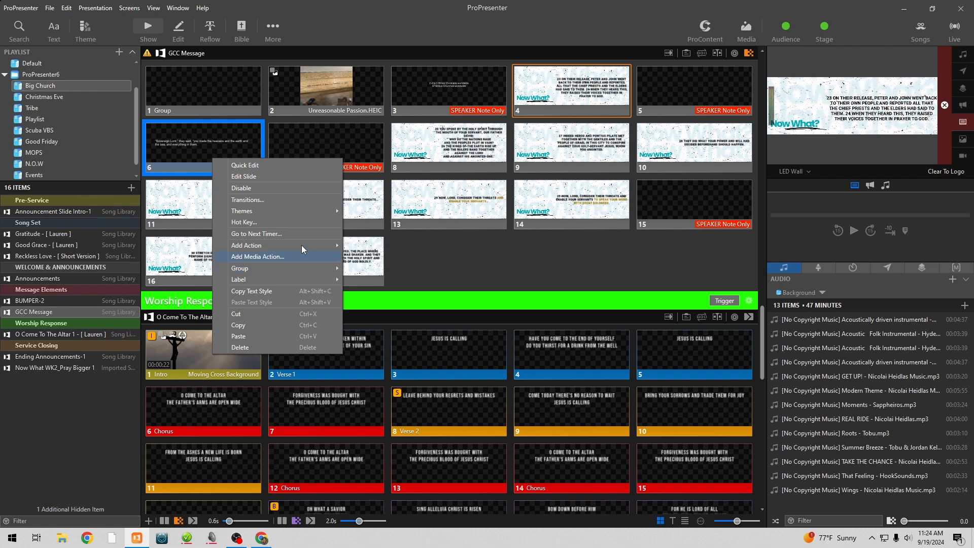
mouse_move(297, 209)
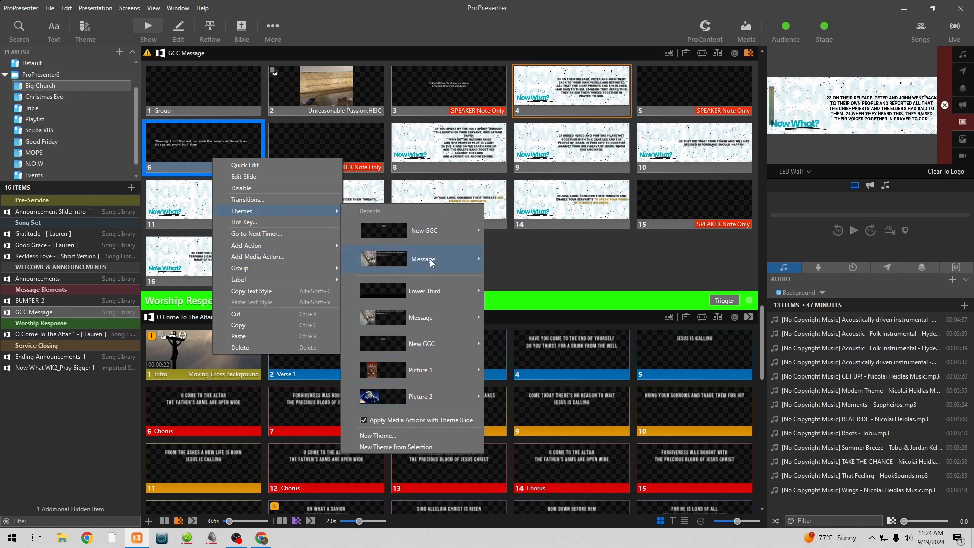
mouse_move(434, 265)
click(547, 431)
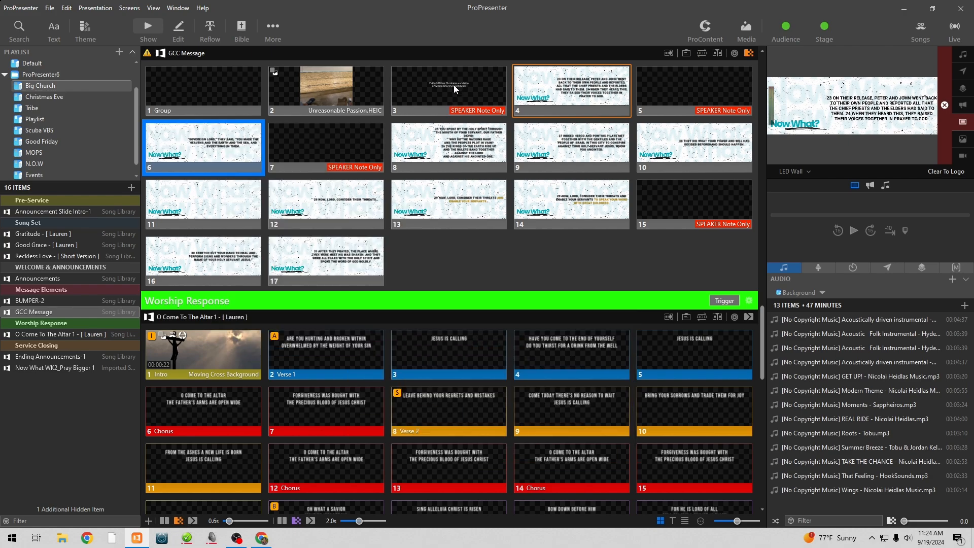
- Apply the Message theme's Now what 2 slide to GCC Message slide 1 and clear the selection
right_click(219, 87)
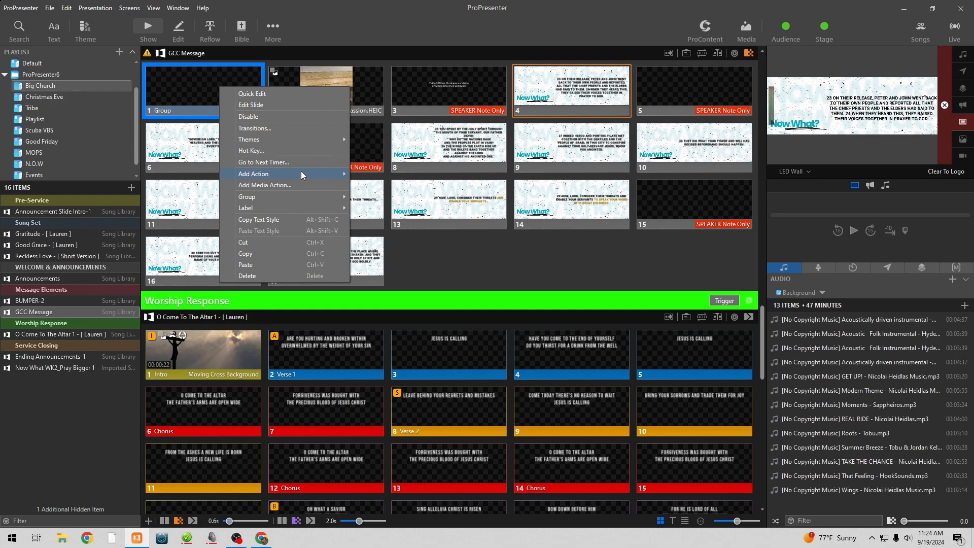
mouse_move(300, 141)
mouse_move(434, 184)
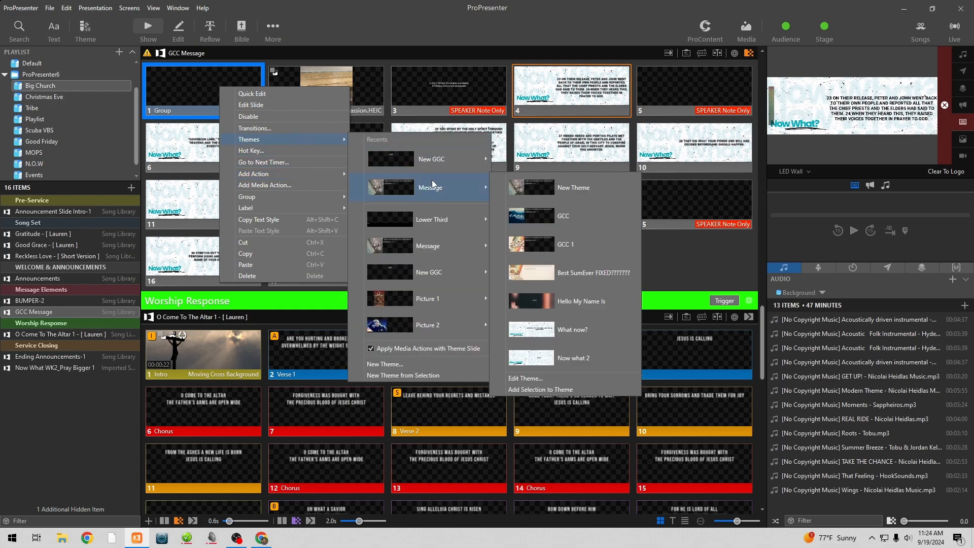
click(586, 352)
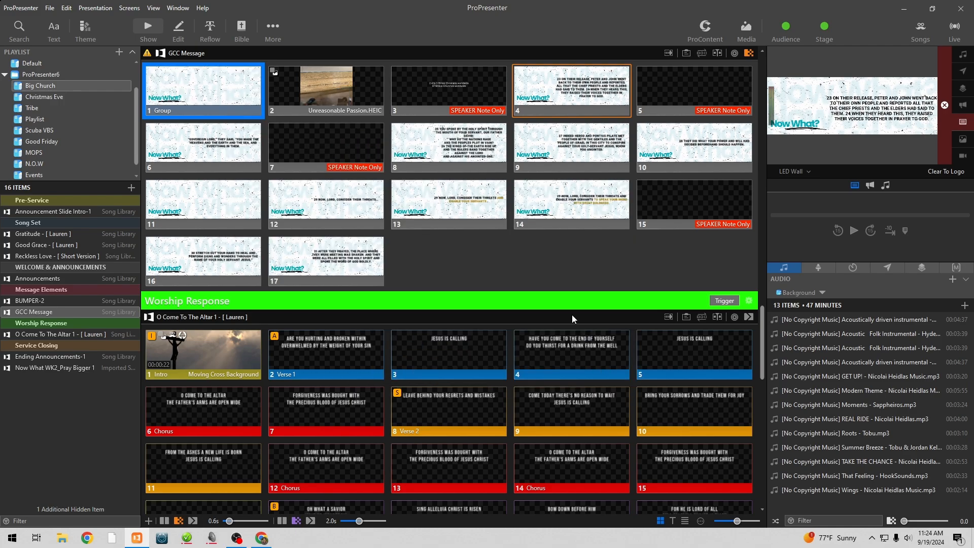
click(533, 274)
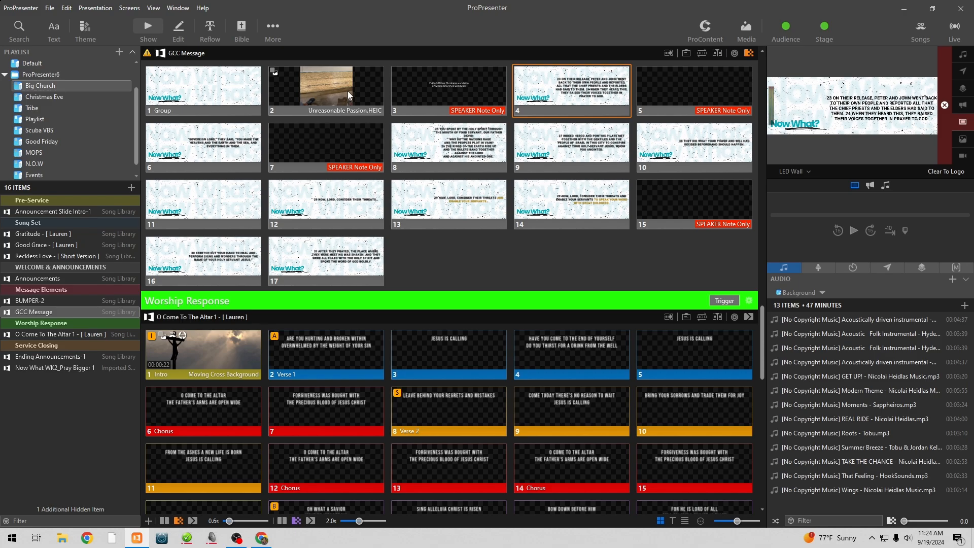
- Switch the output preview from LED Wall to Stage Screen and show speaker-note slide 3 in it
click(795, 172)
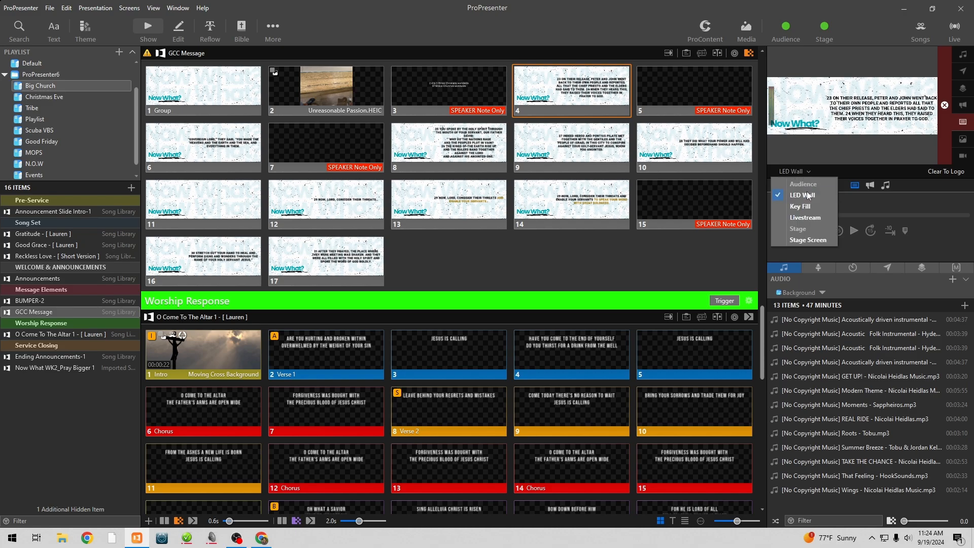
click(807, 242)
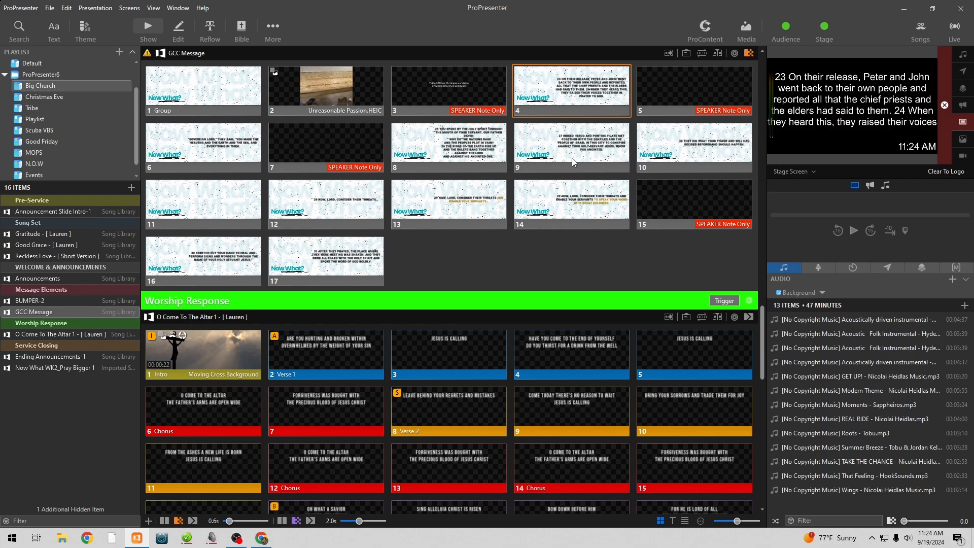
click(472, 94)
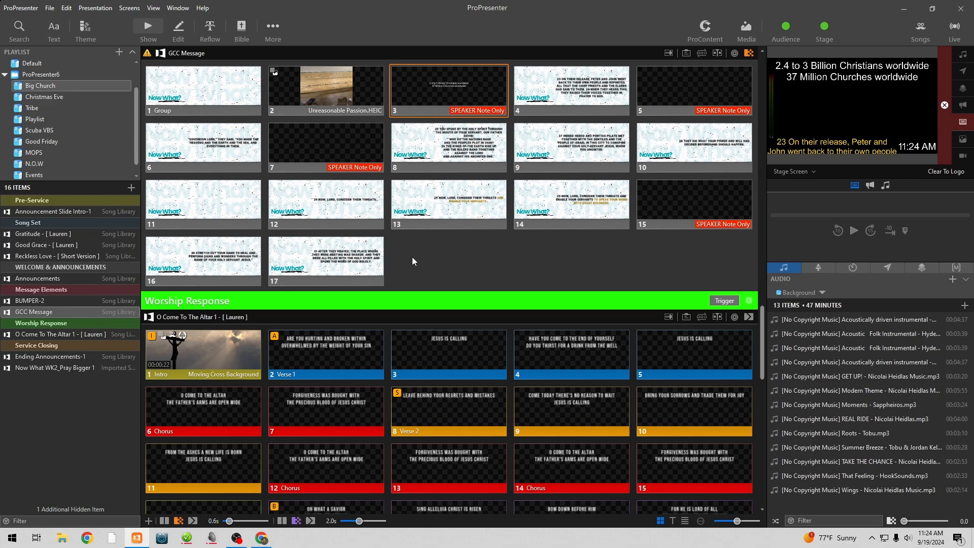
- Add a Slide Destination action to GCC Message slides 11 to 14, 16 and 17
drag(587, 280, 227, 209)
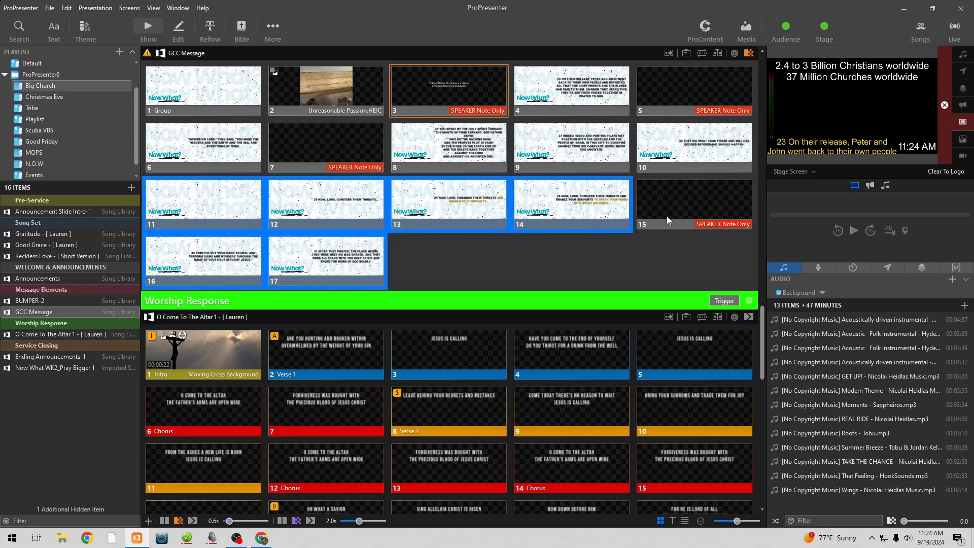
right_click(351, 214)
mouse_move(453, 295)
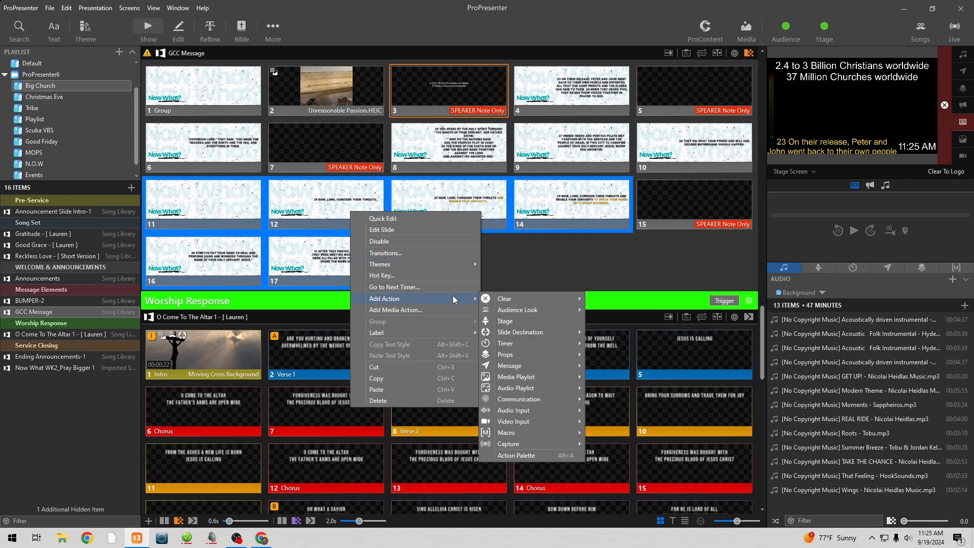
mouse_move(542, 331)
click(615, 343)
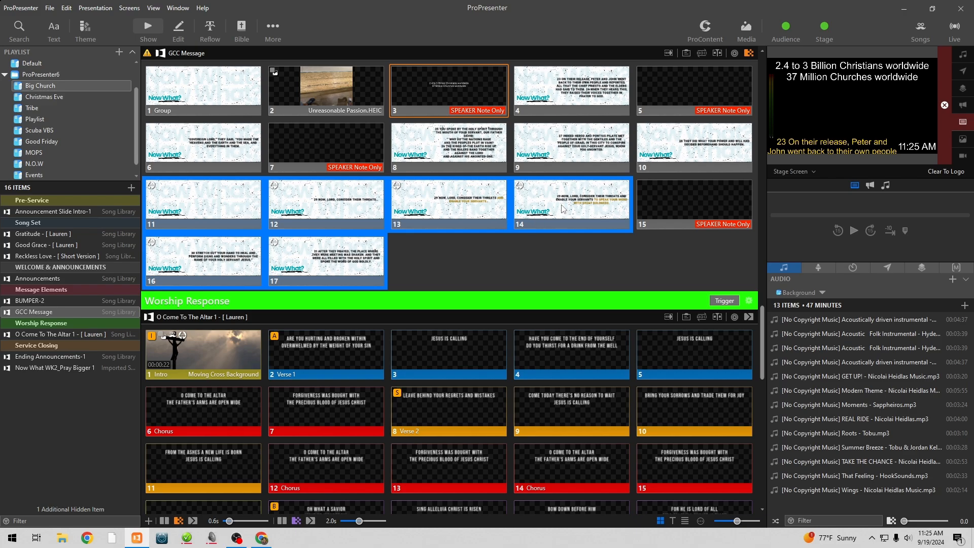
- Show slides 6, 12, 1, 8 and 11 to compare how slides with and without the Slide Destination action appear on the Stage Screen
click(214, 141)
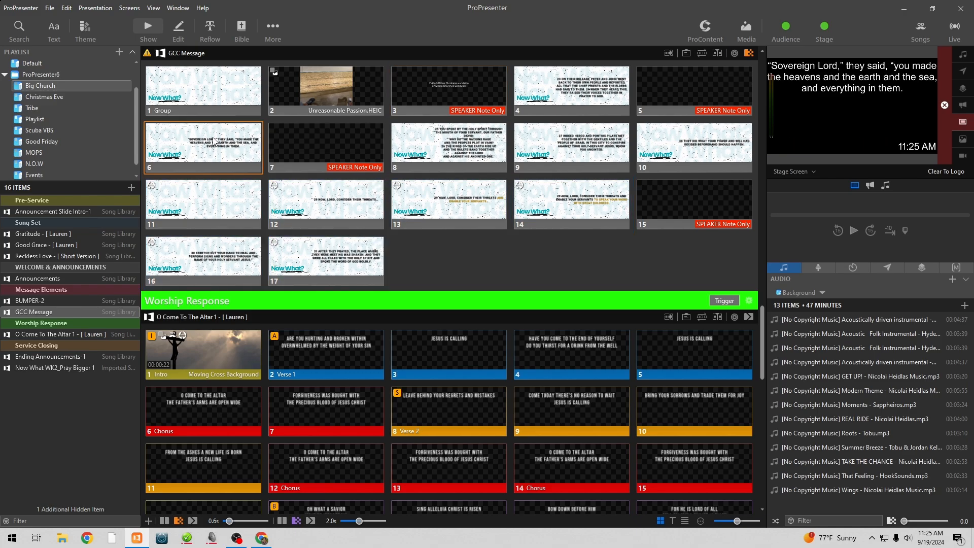
click(320, 204)
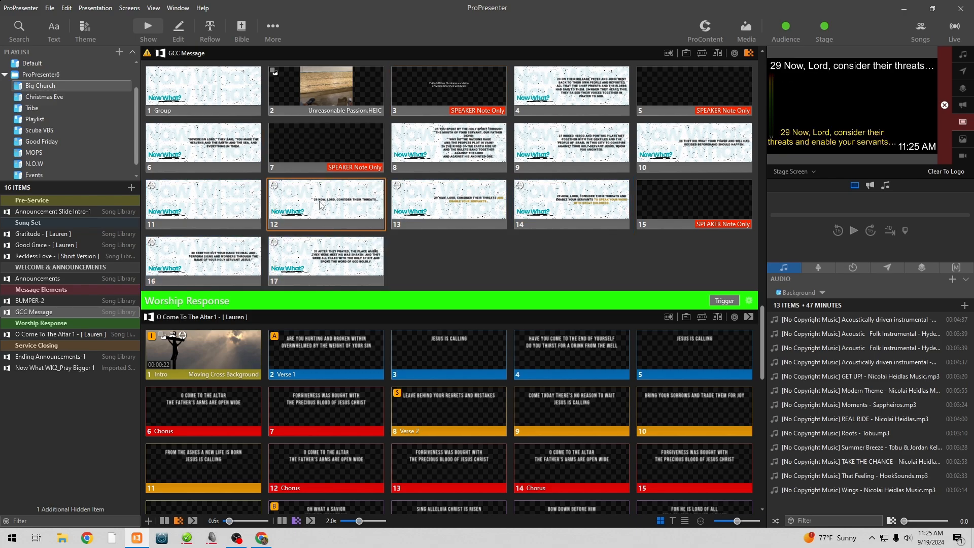
click(215, 143)
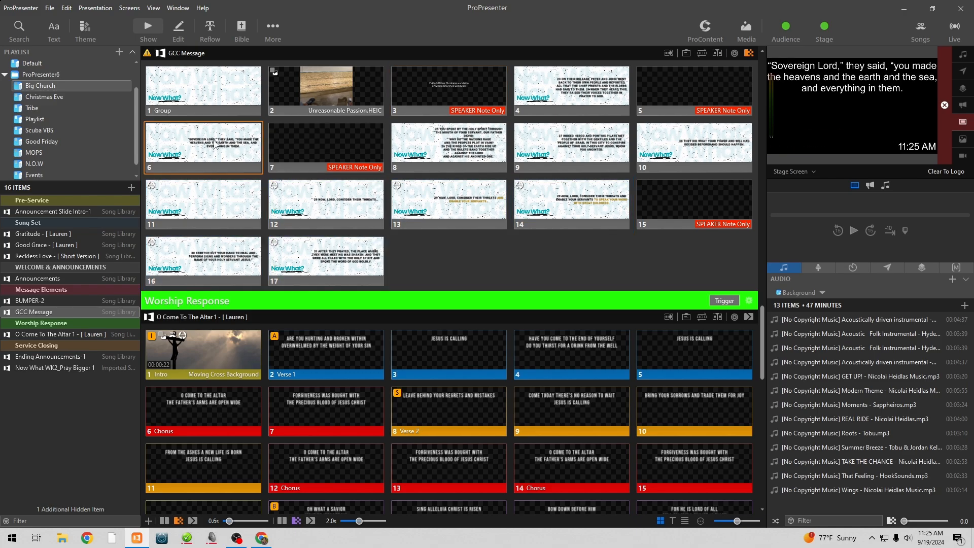
click(305, 203)
click(212, 149)
click(350, 203)
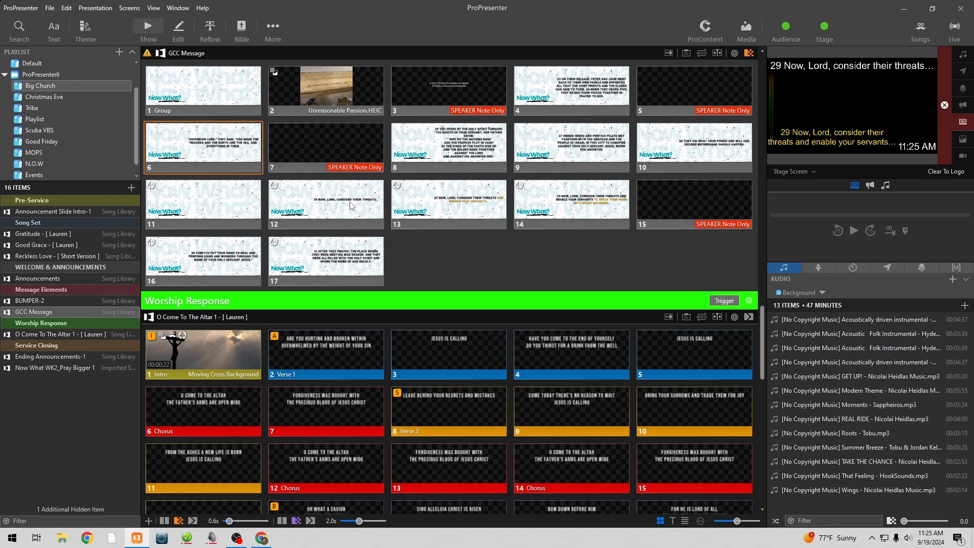
click(213, 147)
click(218, 88)
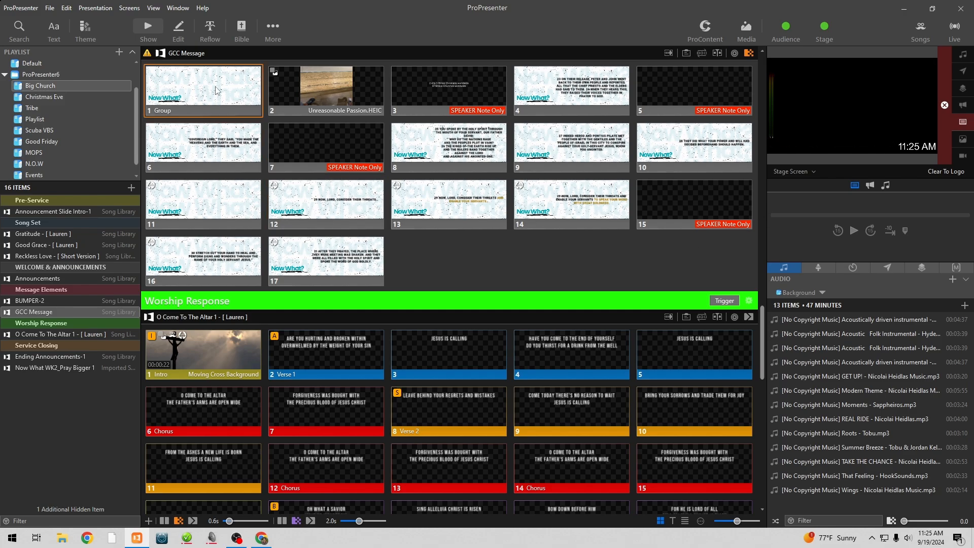
click(216, 142)
click(239, 96)
click(472, 137)
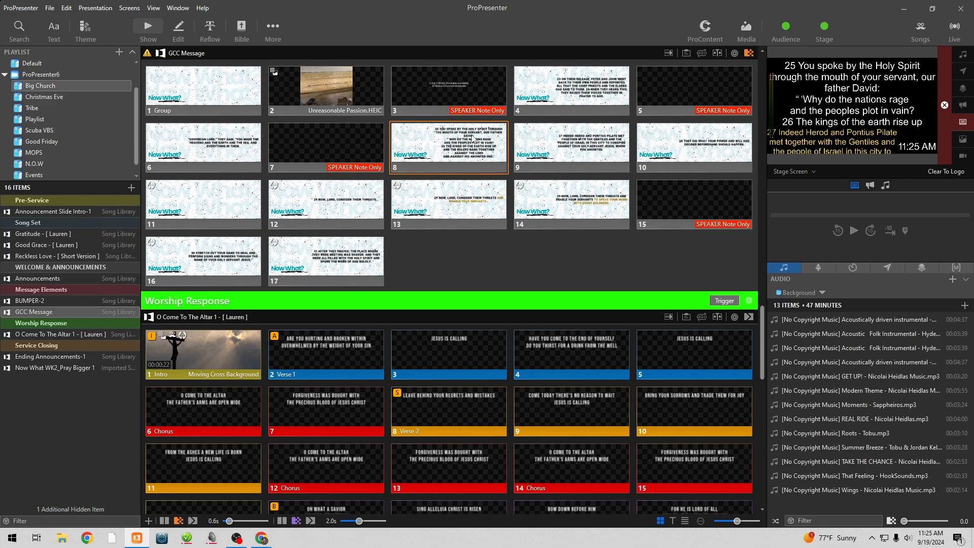
click(244, 204)
- Remove the Slide Destination action from GCC Message slide 11, and show slide 12 on the Stage Screen
right_click(207, 210)
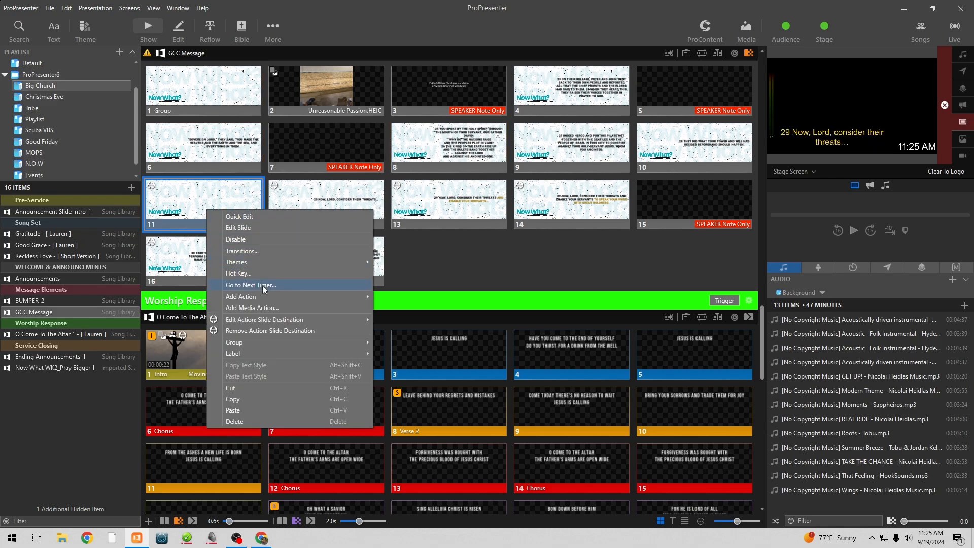
click(271, 331)
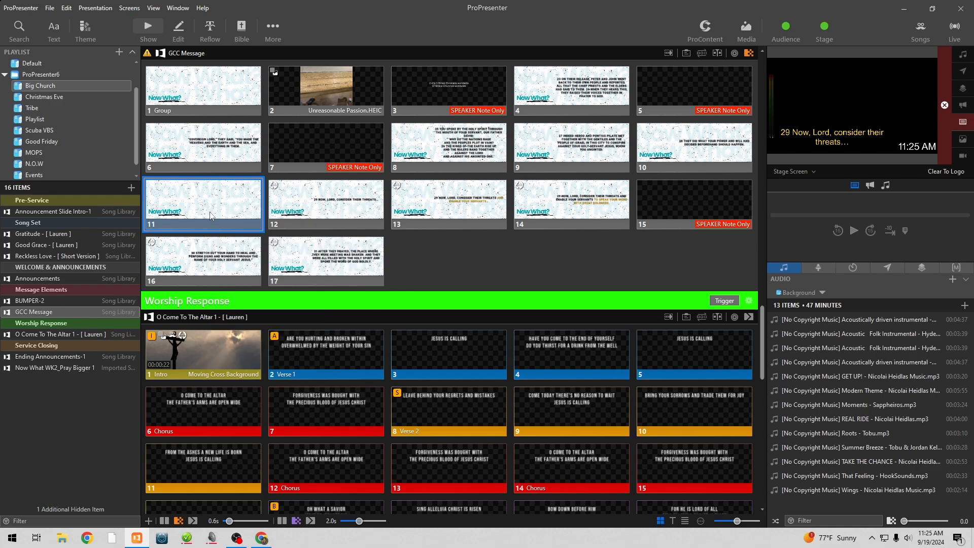
click(284, 208)
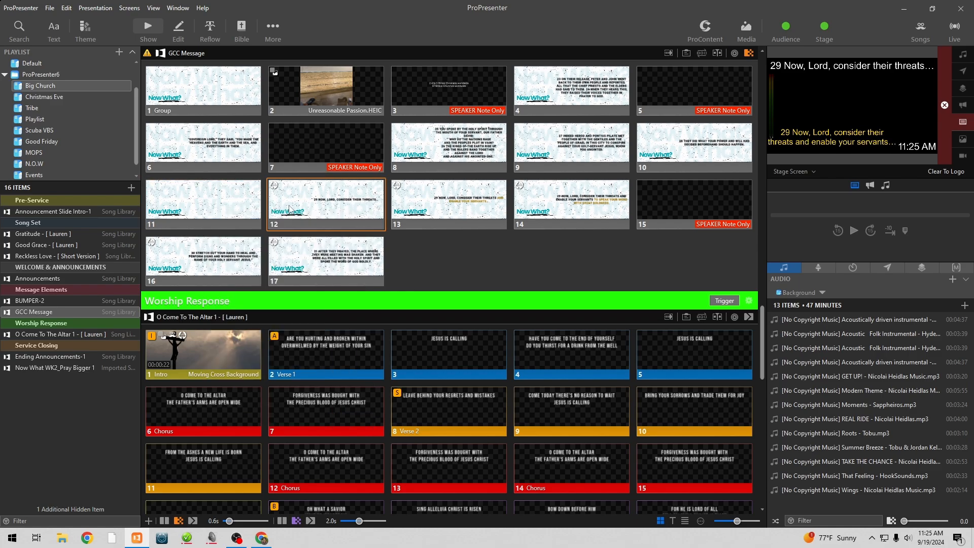
- Step between GCC Message slides 12 and 14 on the Stage Screen and return to slide 12
key(Left)
key(Left)
key(Right)
key(Right)
key(Right)
key(Right)
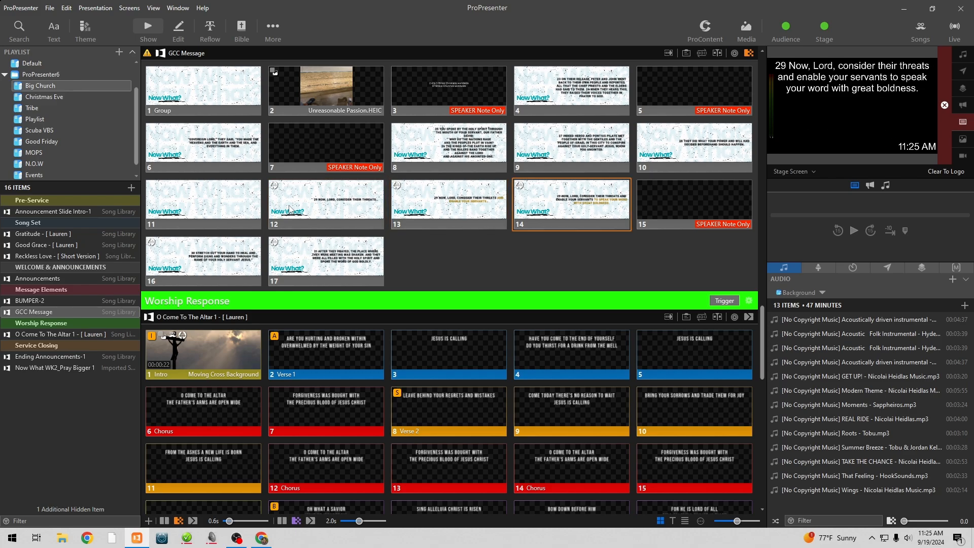
key(Right)
key(Left)
click(289, 208)
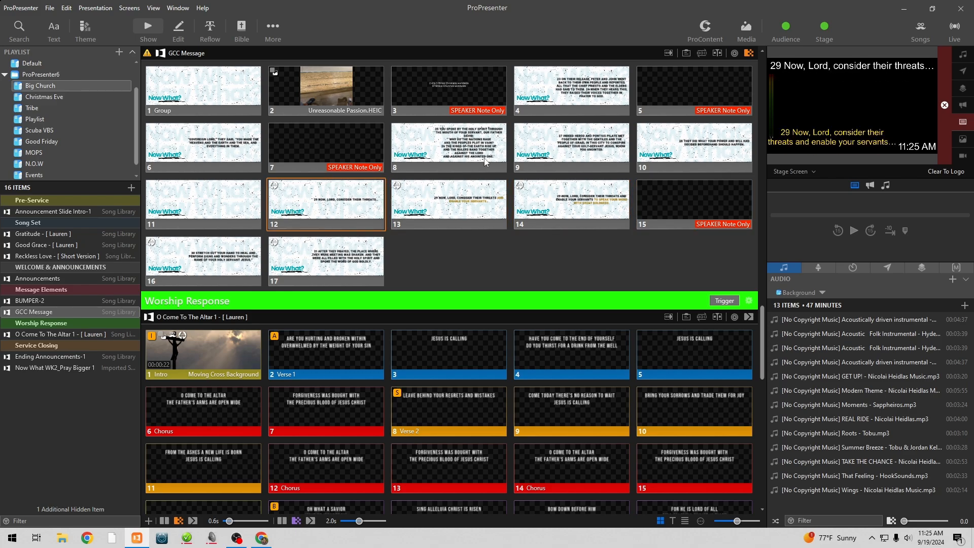
- Add a Slide Destination action set to Stage to GCC Message slide 10
right_click(693, 156)
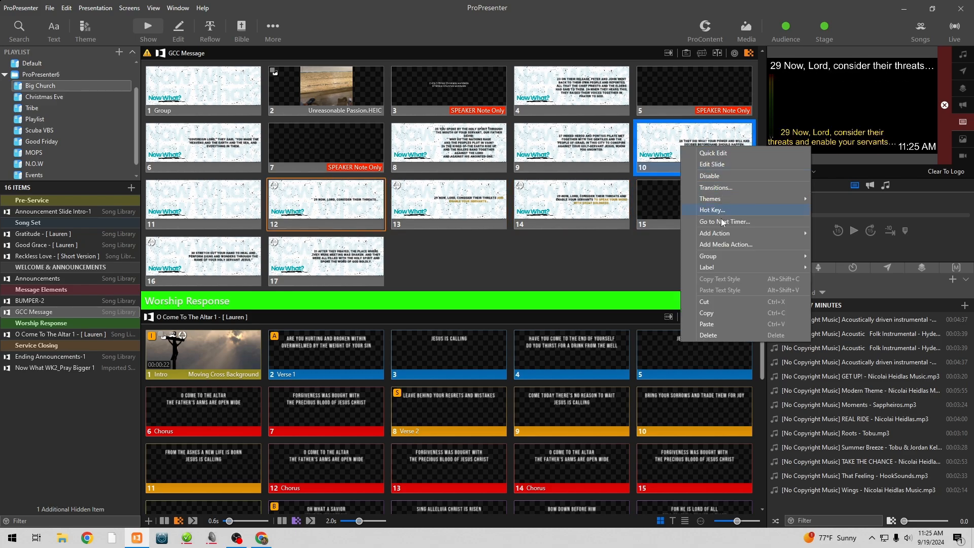
mouse_move(721, 233)
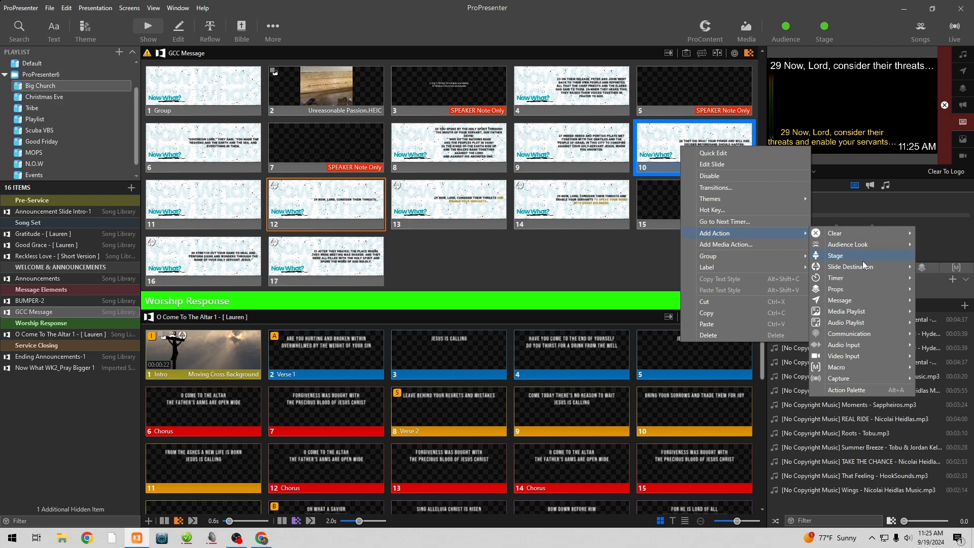
mouse_move(863, 267)
click(792, 267)
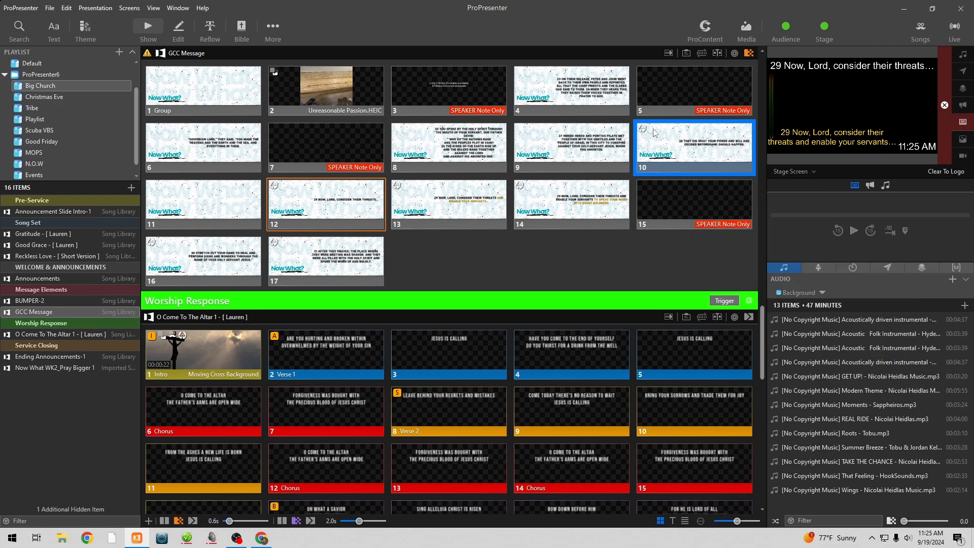
- Show GCC Message slides 9, 10 and 11 in sequence to compare their output on the Stage Screen
click(557, 143)
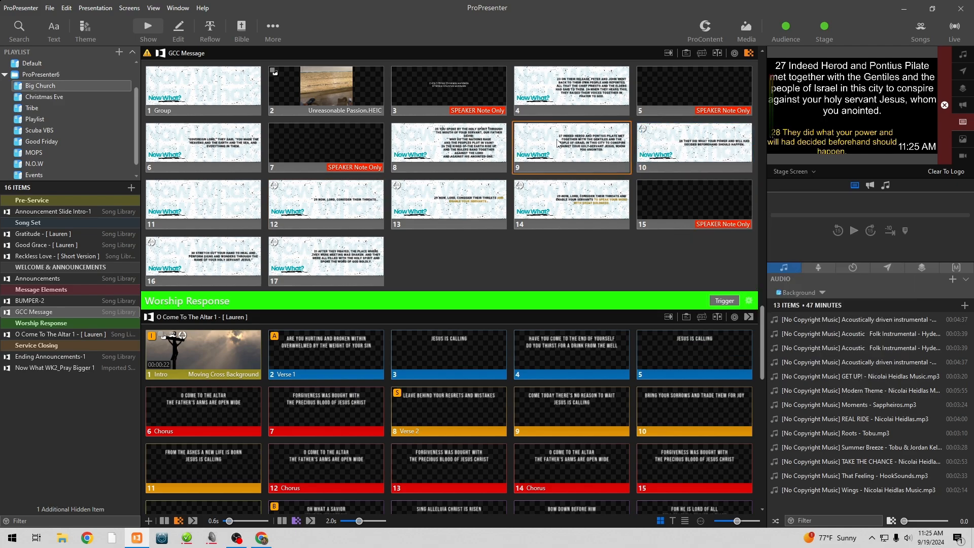
key(Right)
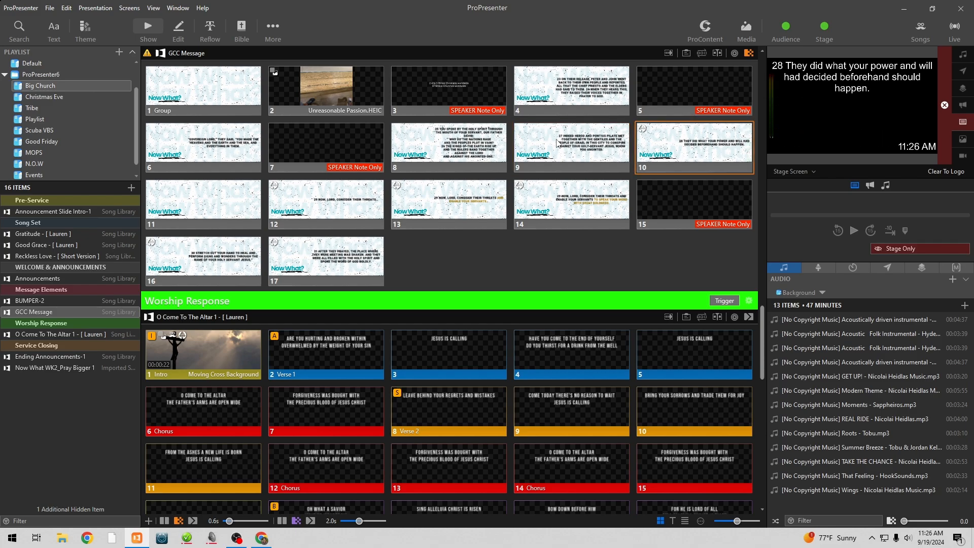
key(Right)
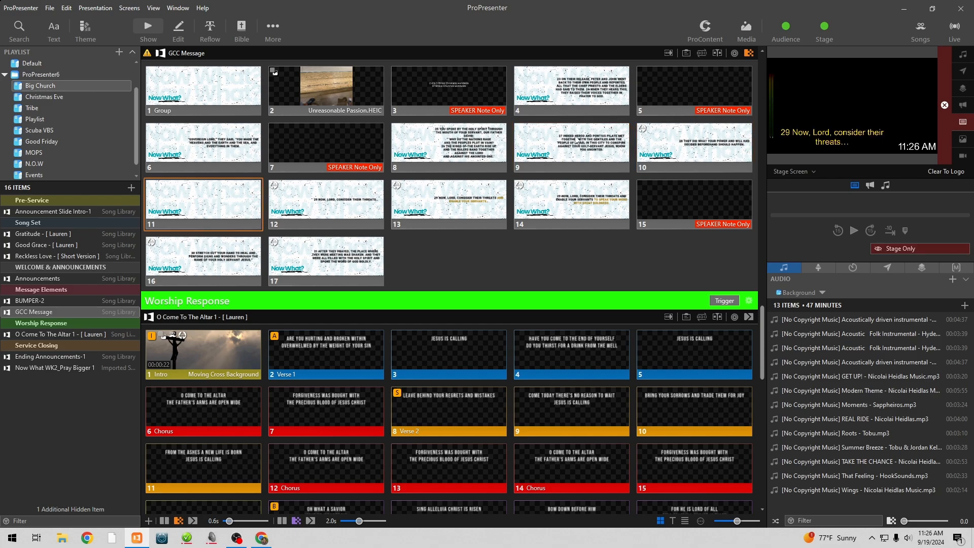
- Switch the output preview to LED Wall, clear the slide layer while slide 9 is live, and show slides 9 and 10 again
click(813, 170)
click(810, 189)
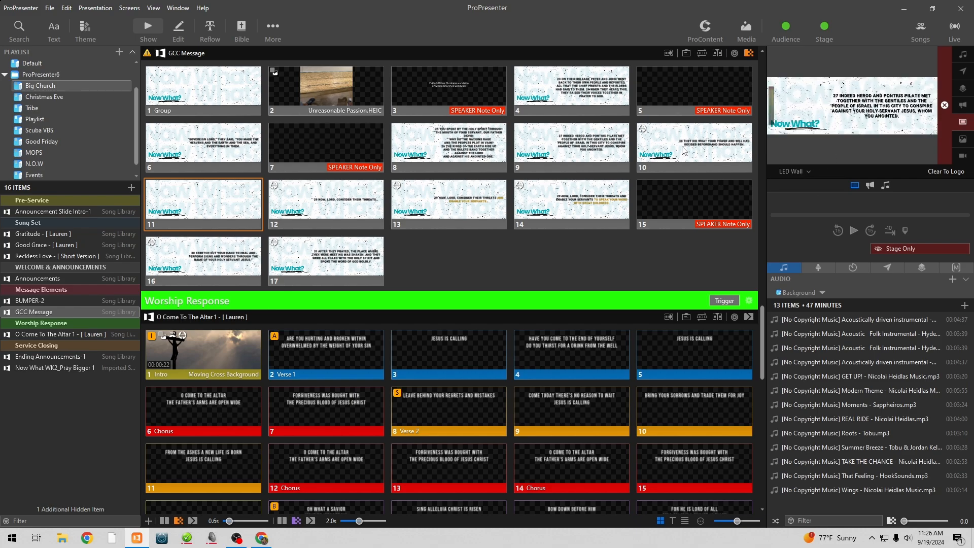
click(576, 146)
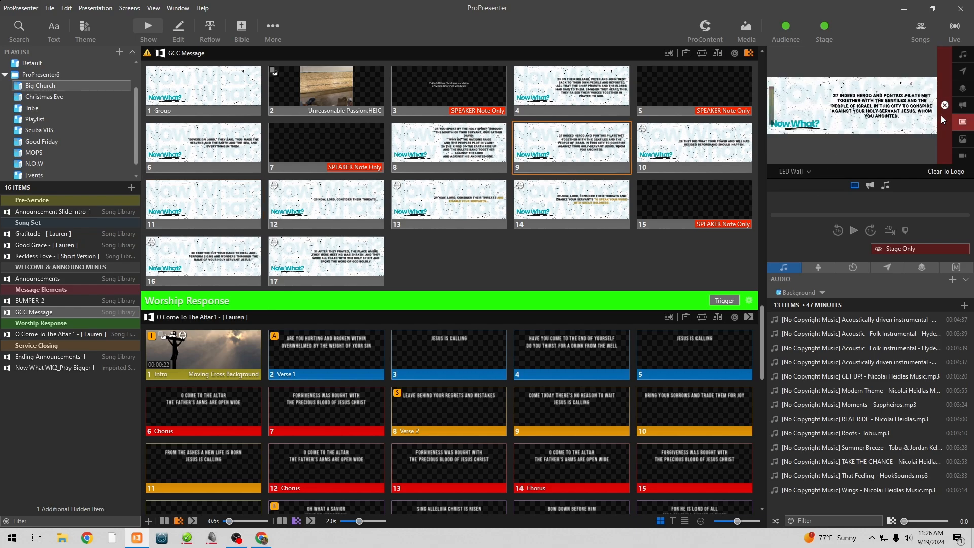
click(962, 122)
click(568, 148)
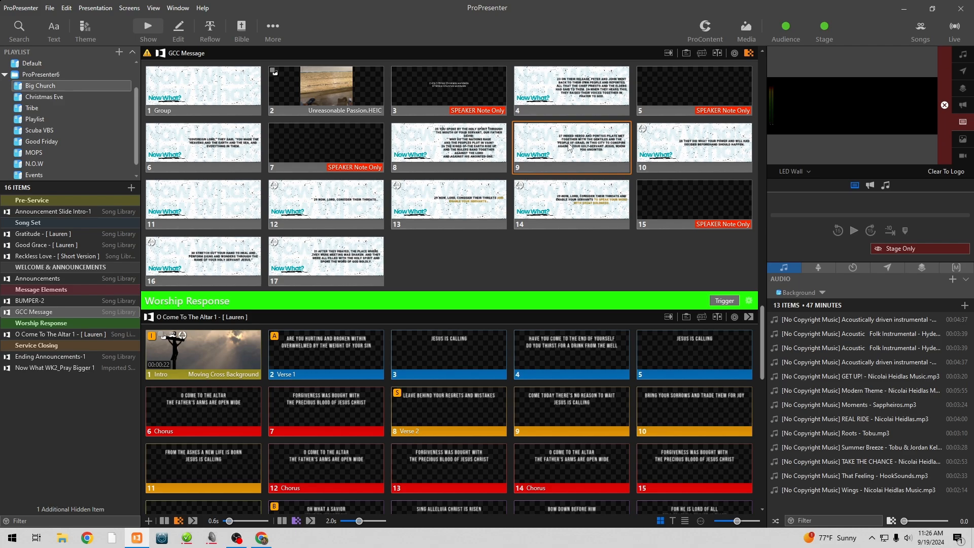
key(Right)
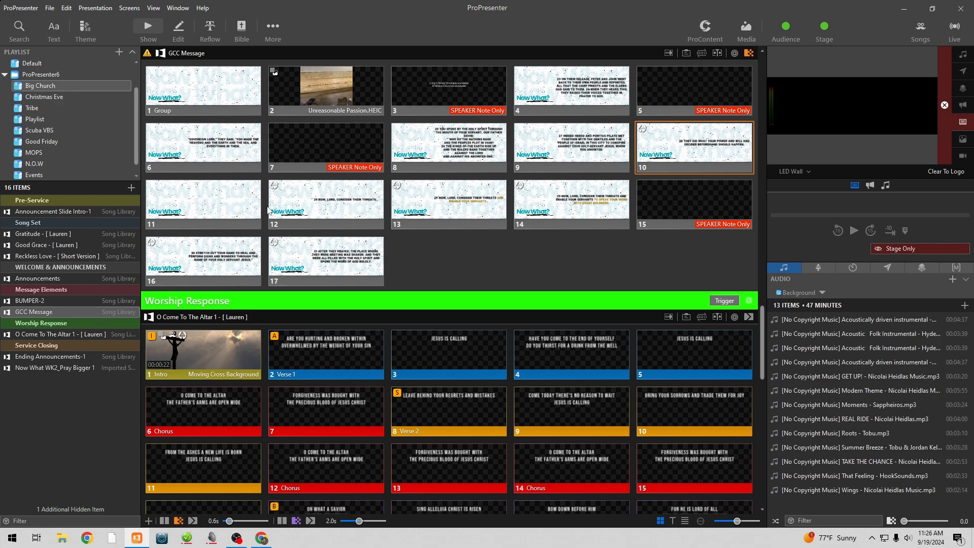
- Show slides 11, 13, 12, 11, 9, 10, 11 and 12 to compare how their destinations affect the LED Wall
click(239, 211)
click(436, 205)
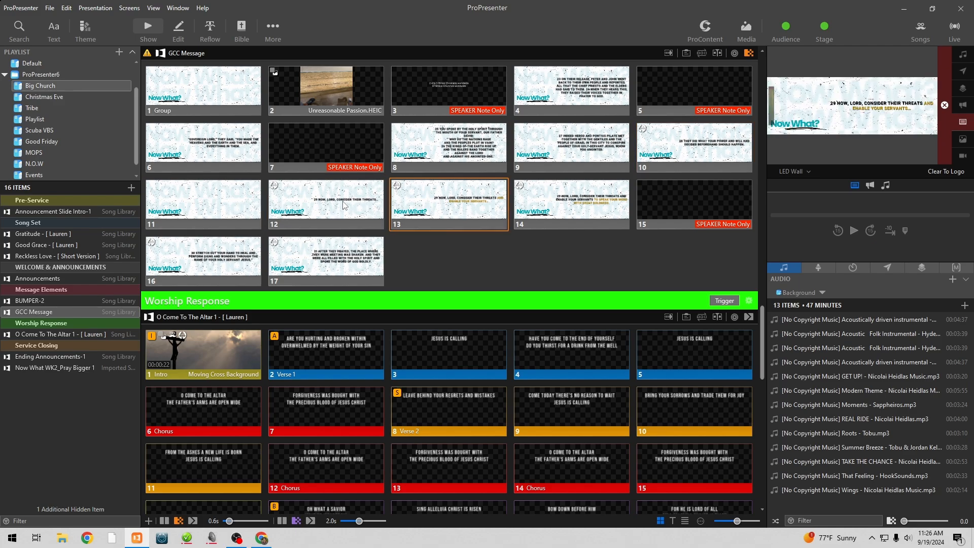
click(346, 205)
click(247, 202)
click(561, 147)
click(655, 145)
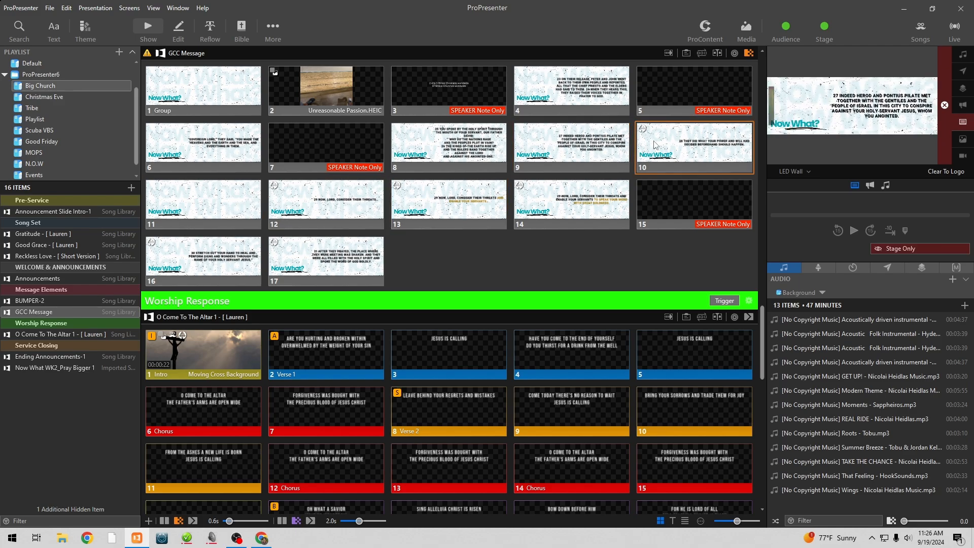
click(239, 217)
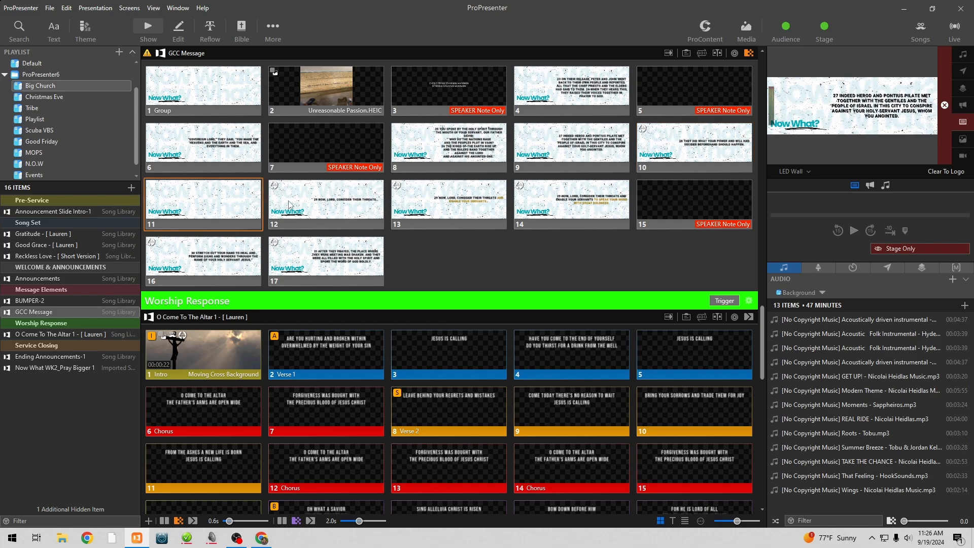
click(290, 204)
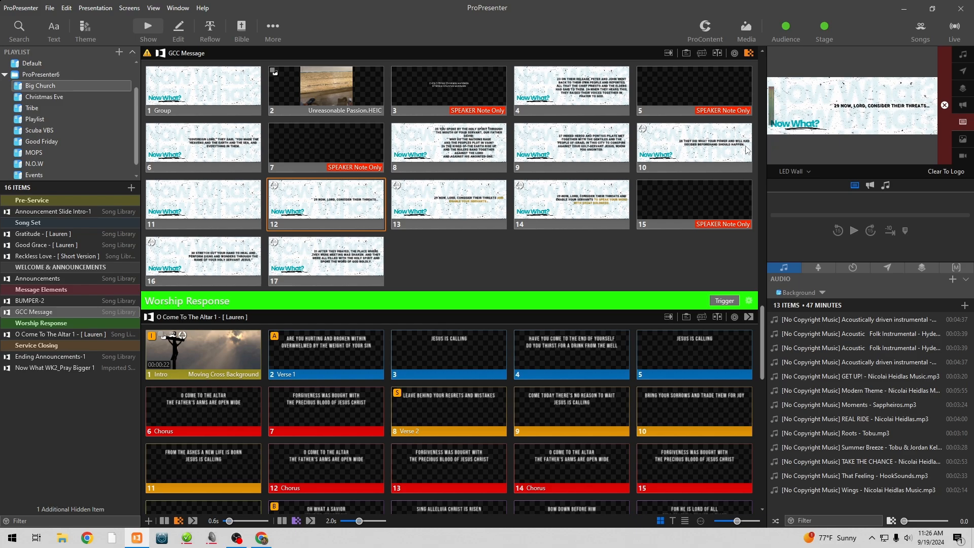
- Add a Slide Destination action set to Stage + Audience to GCC Message slides 8 to 10
drag(754, 149, 472, 148)
right_click(472, 147)
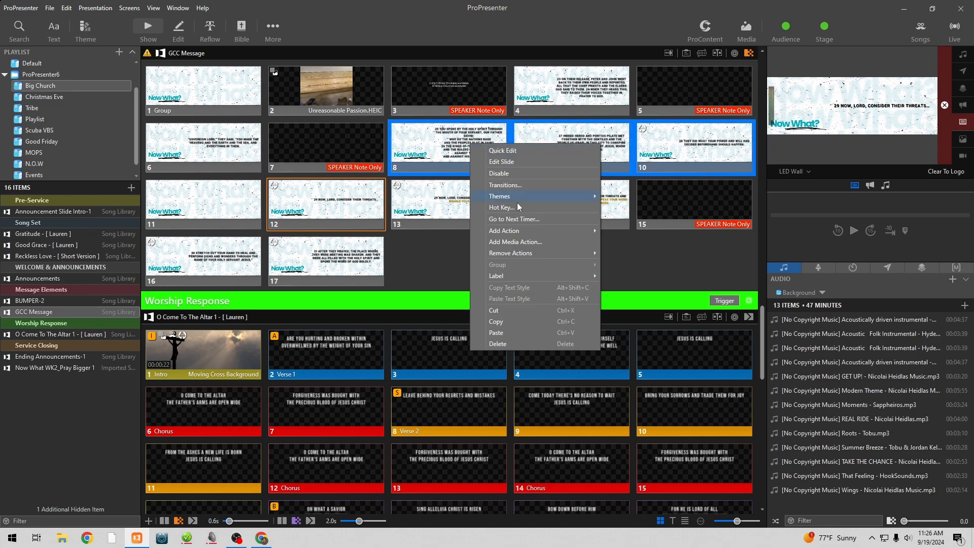
mouse_move(520, 233)
mouse_move(635, 263)
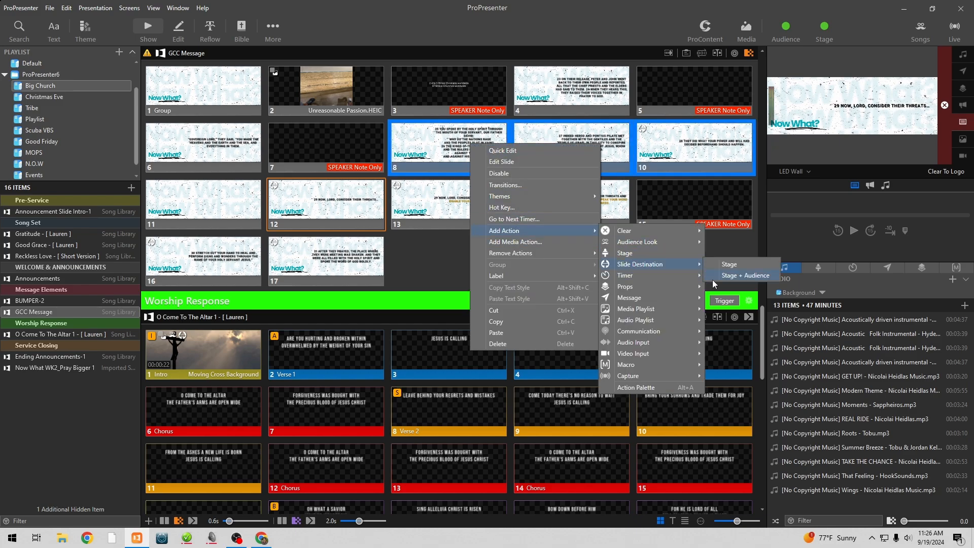
click(734, 278)
- Add a Stage + Audience Slide Destination action to GCC Message slides 11 to 14, 16 and 17
drag(575, 275, 211, 219)
right_click(212, 218)
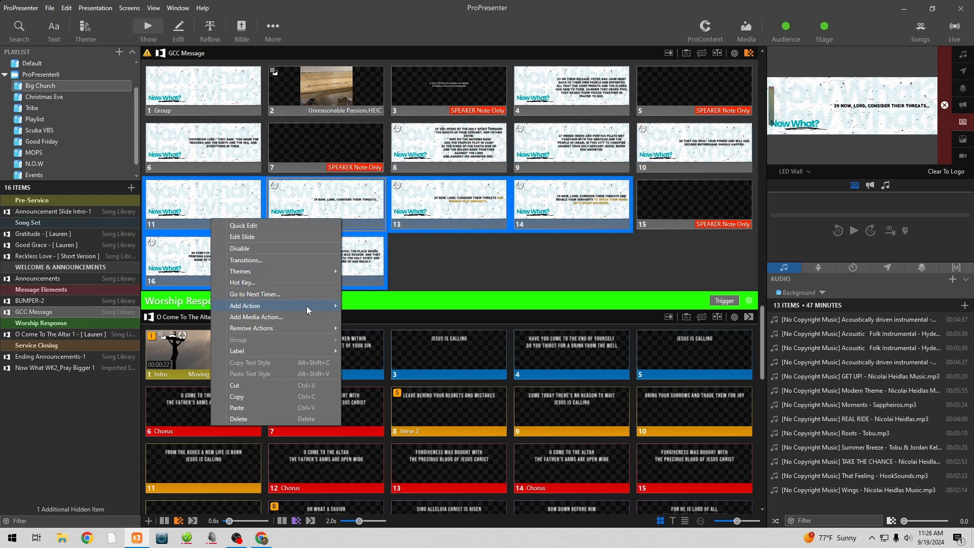
mouse_move(307, 306)
mouse_move(375, 336)
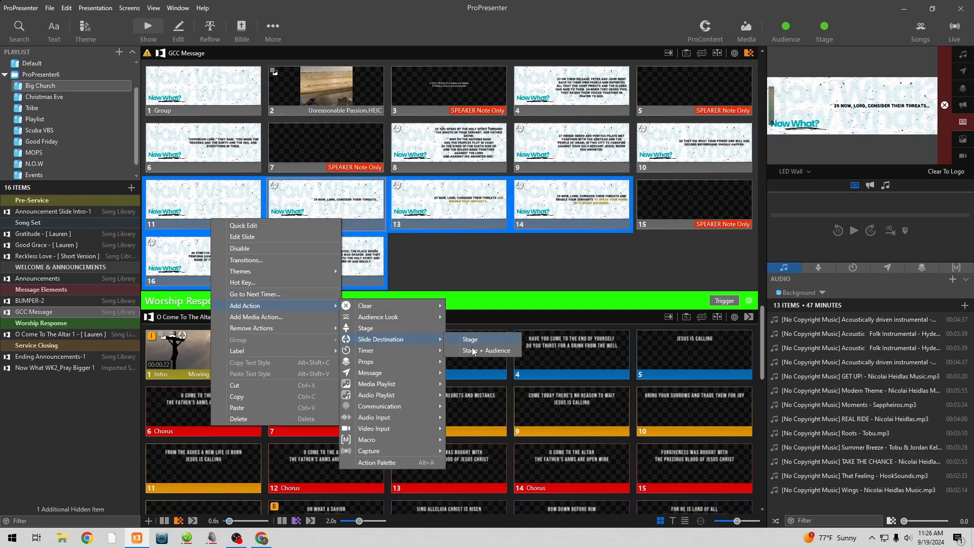
click(473, 342)
- Add a Slide Destination action set to Stage + Audience to GCC Message slides 1 and 6
right_click(192, 93)
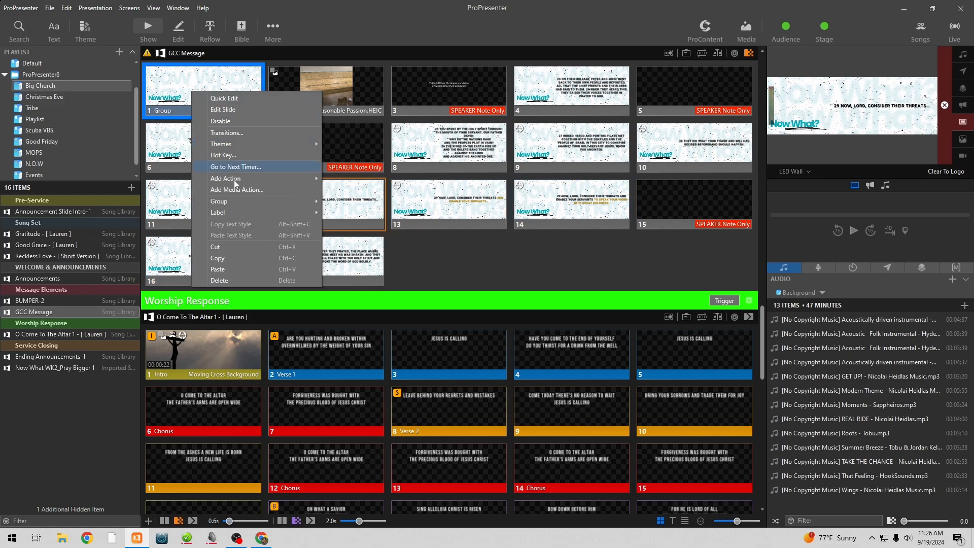
mouse_move(246, 178)
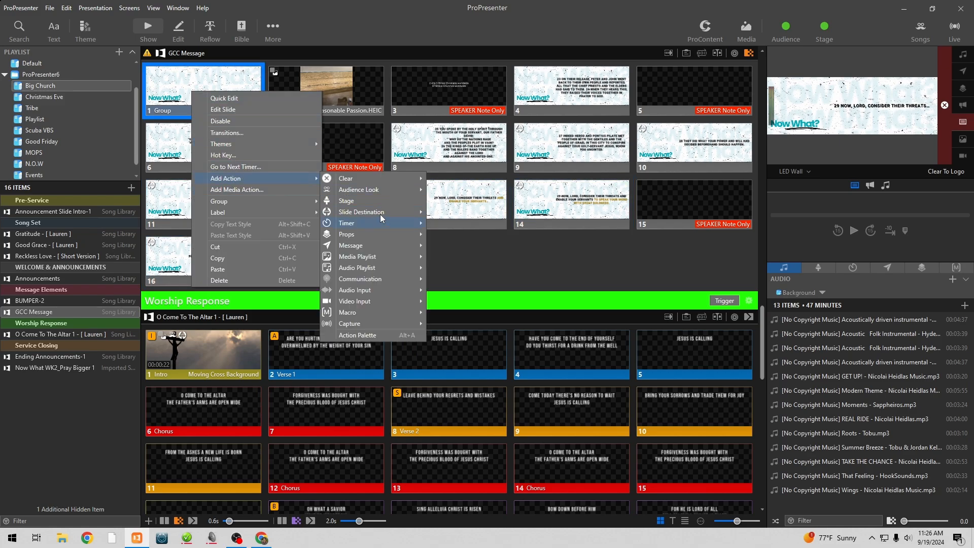
mouse_move(381, 212)
click(468, 221)
right_click(224, 154)
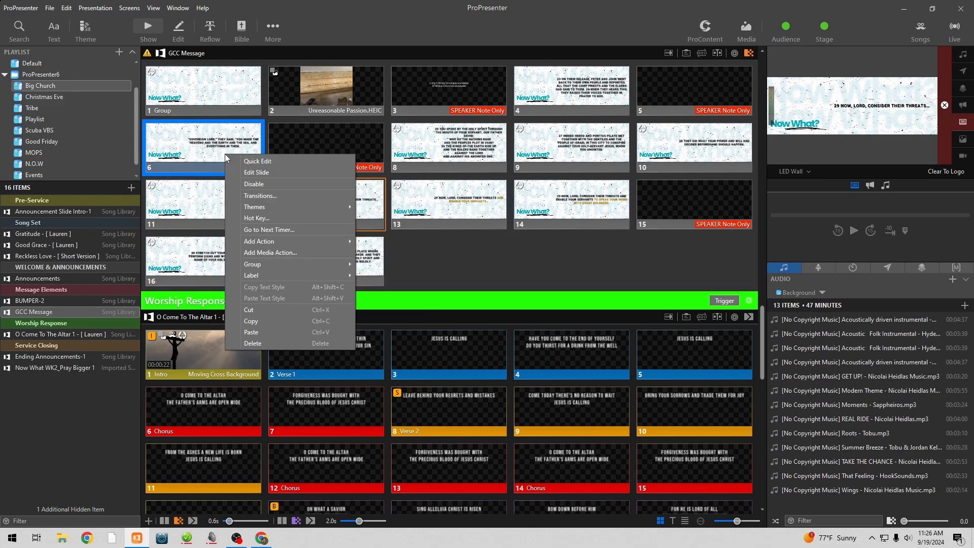
mouse_move(307, 241)
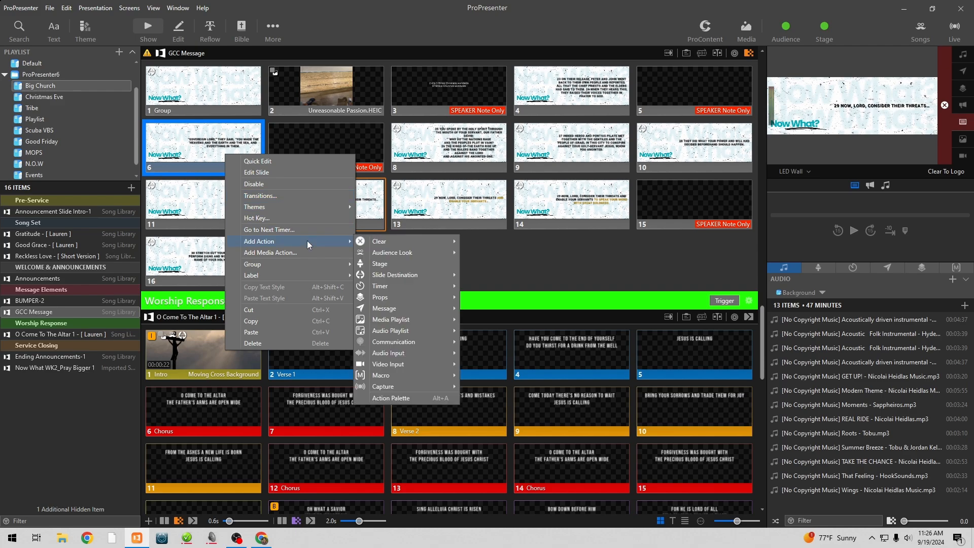
mouse_move(391, 275)
click(470, 276)
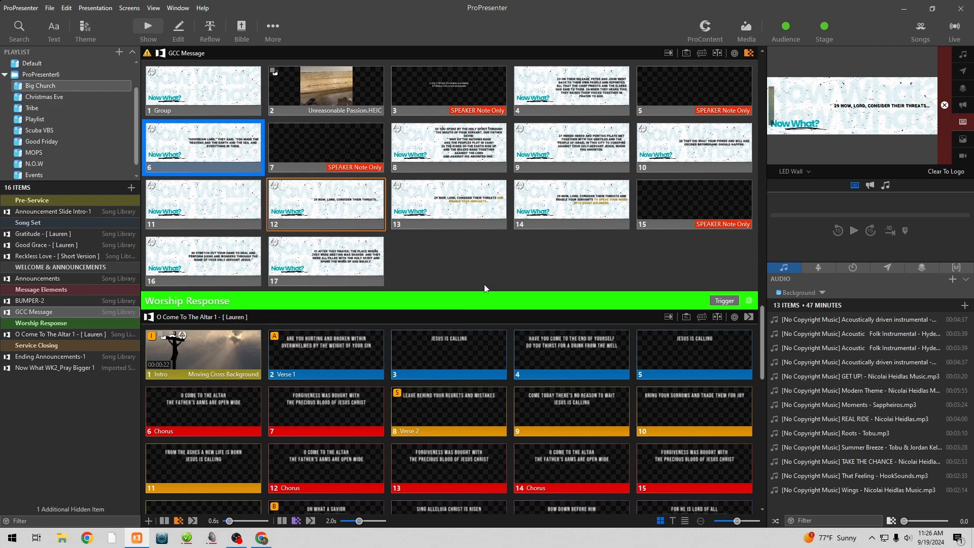
- Add a Stage + Audience Slide Destination action to slide 2, the Unreasonable Passion image slide
right_click(355, 95)
mouse_move(448, 184)
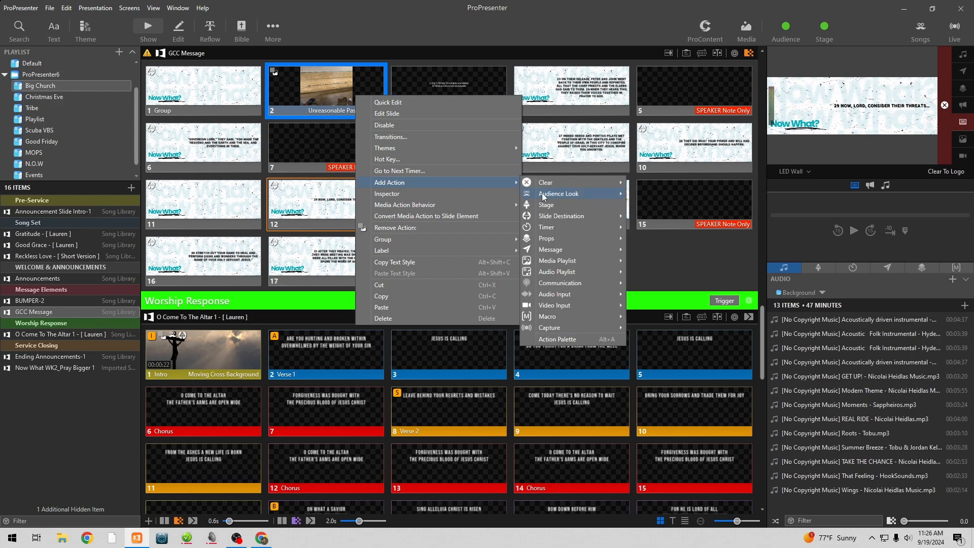
mouse_move(549, 218)
click(641, 226)
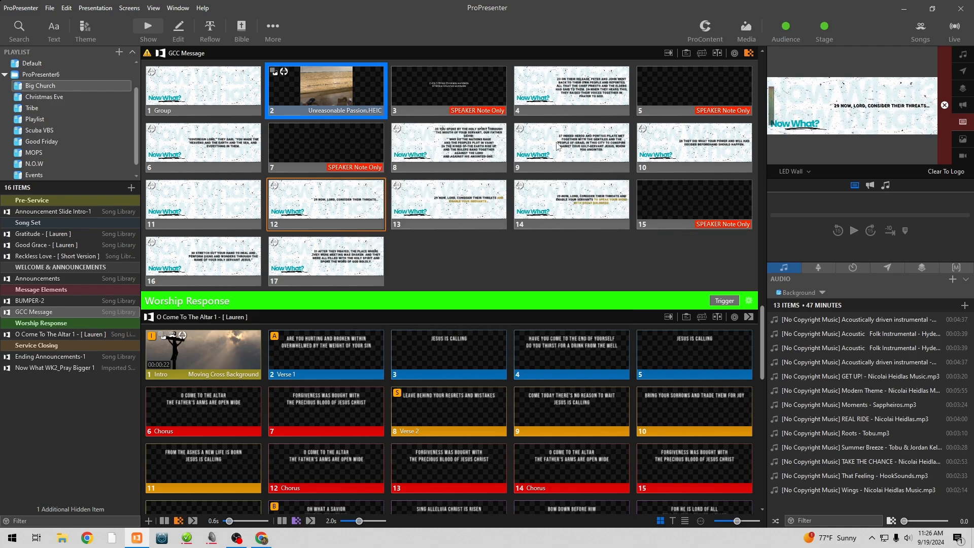
- Add a Slide Destination action set to Stage to the speaker-note slides 3 and 5
right_click(446, 87)
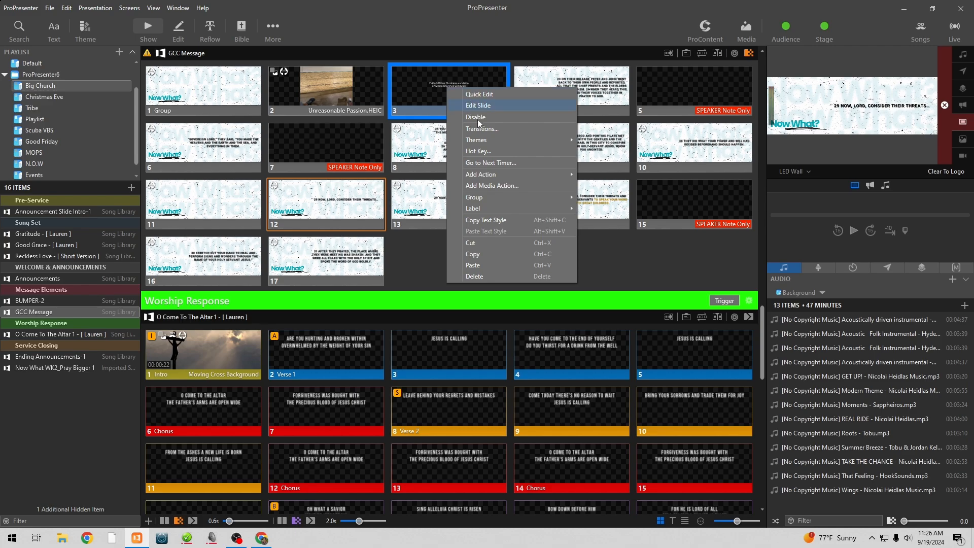
mouse_move(483, 175)
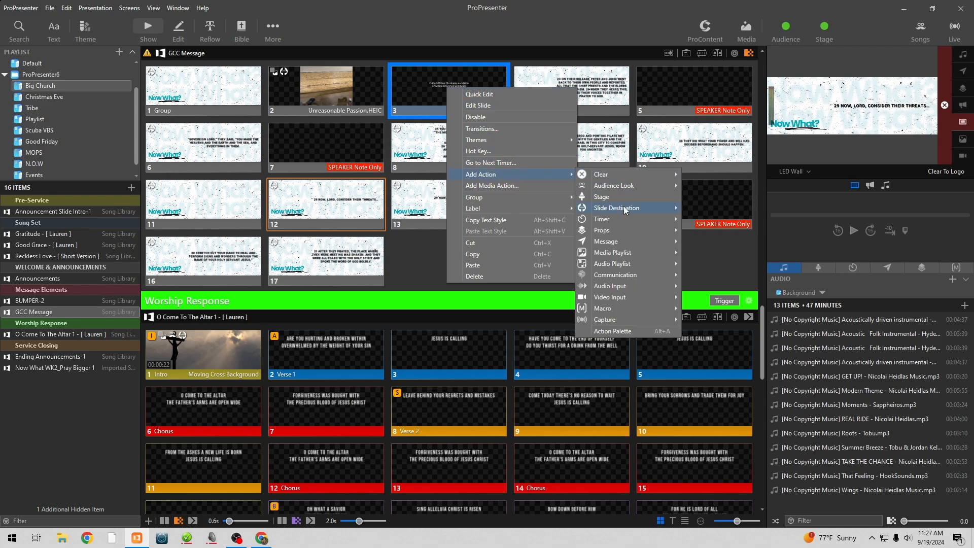
mouse_move(623, 207)
click(705, 209)
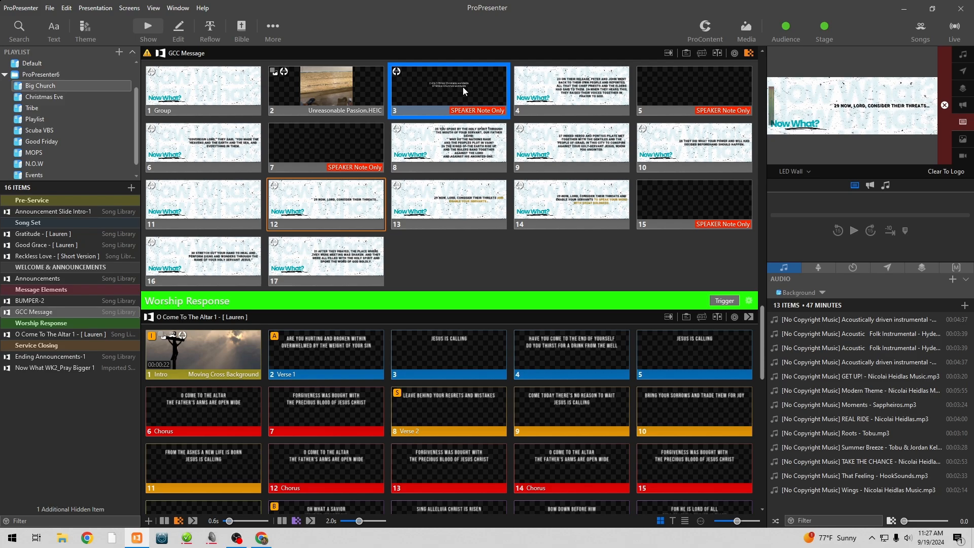
right_click(696, 78)
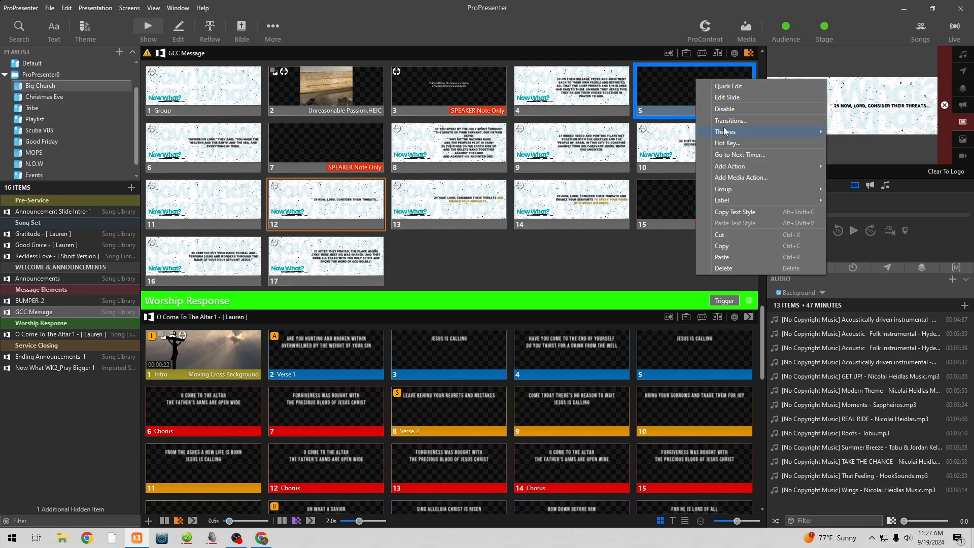
mouse_move(731, 132)
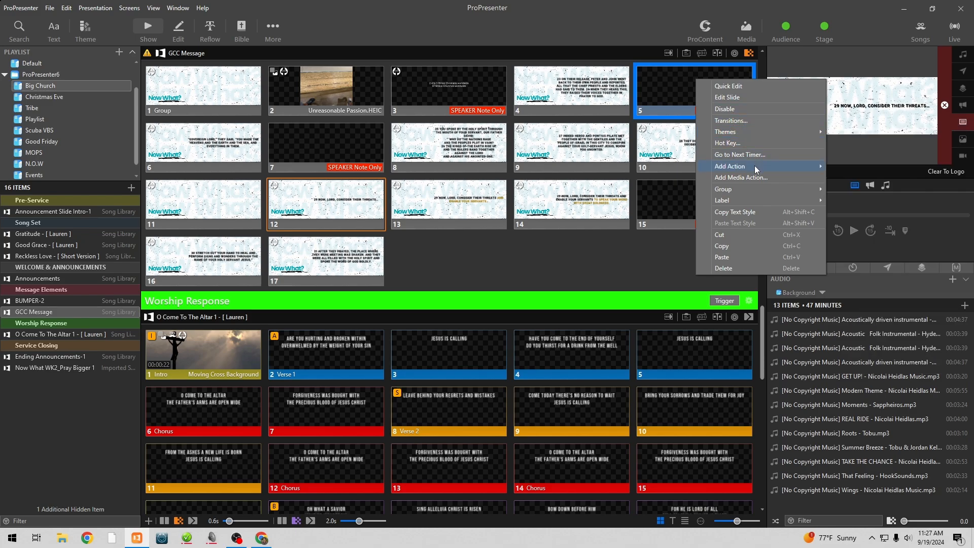
mouse_move(799, 170)
mouse_move(860, 200)
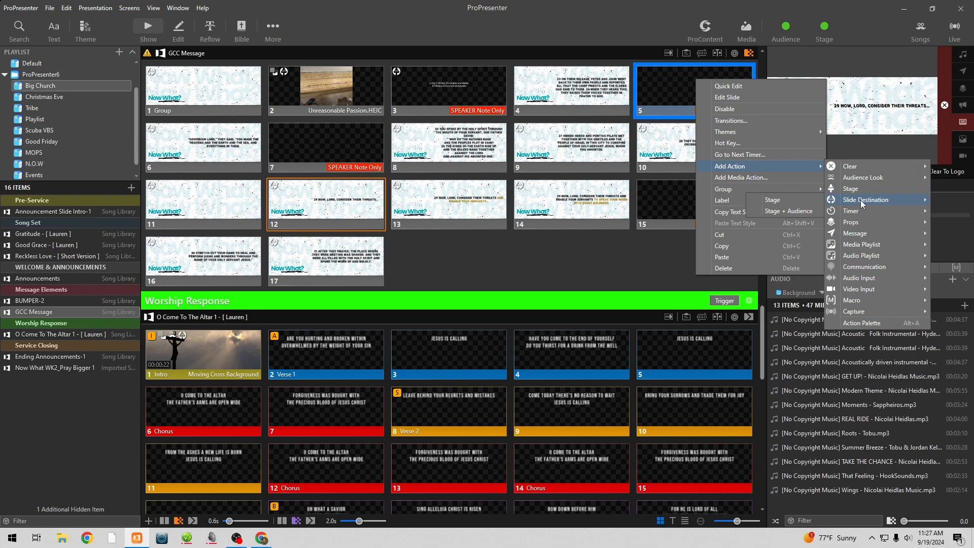
click(797, 197)
- Add a Slide Destination action set to Stage to the speaker-note slides 7 and 15
right_click(329, 147)
mouse_move(383, 235)
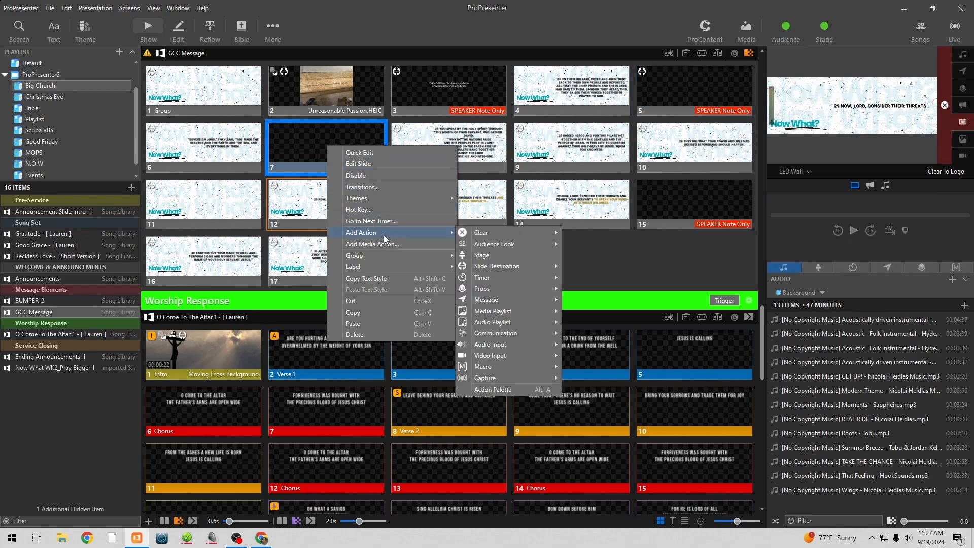
mouse_move(504, 264)
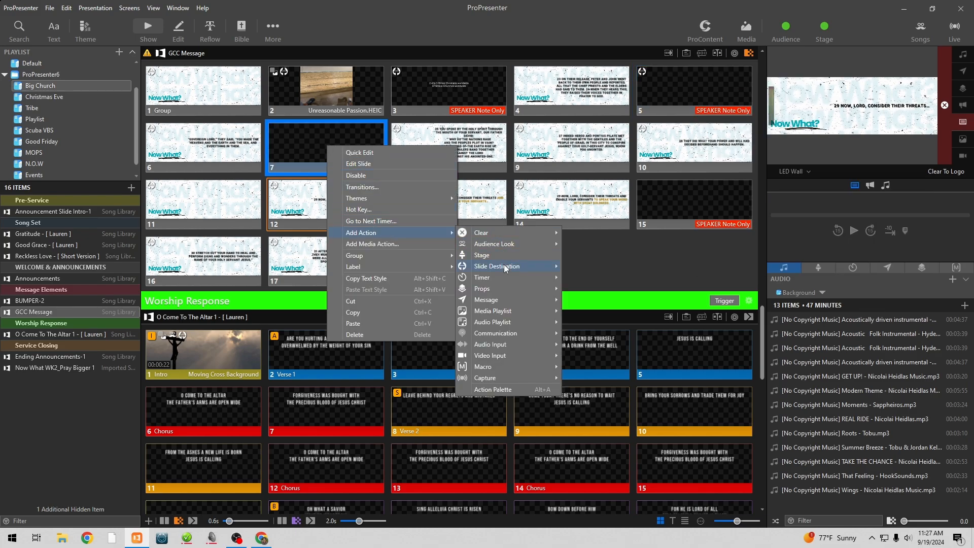
click(576, 265)
right_click(698, 200)
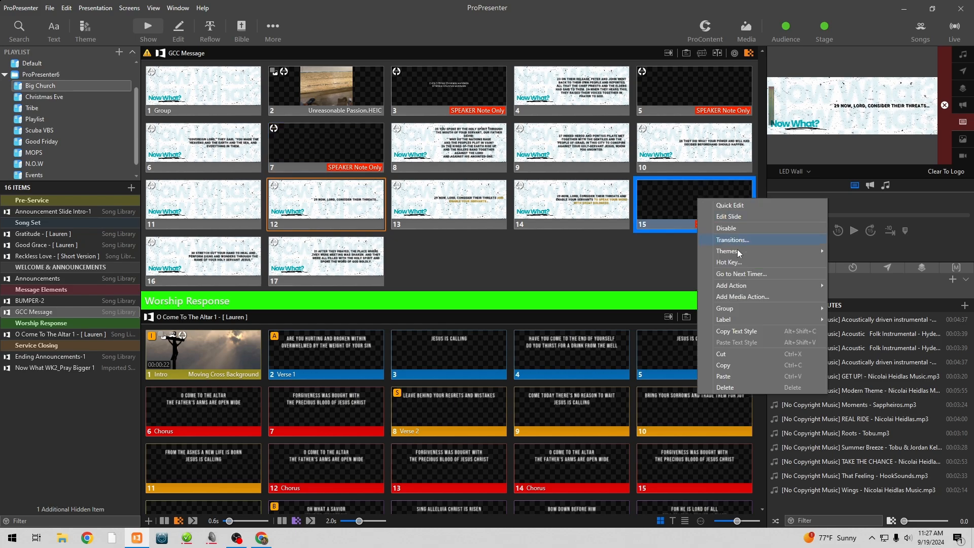
mouse_move(739, 287)
mouse_move(905, 319)
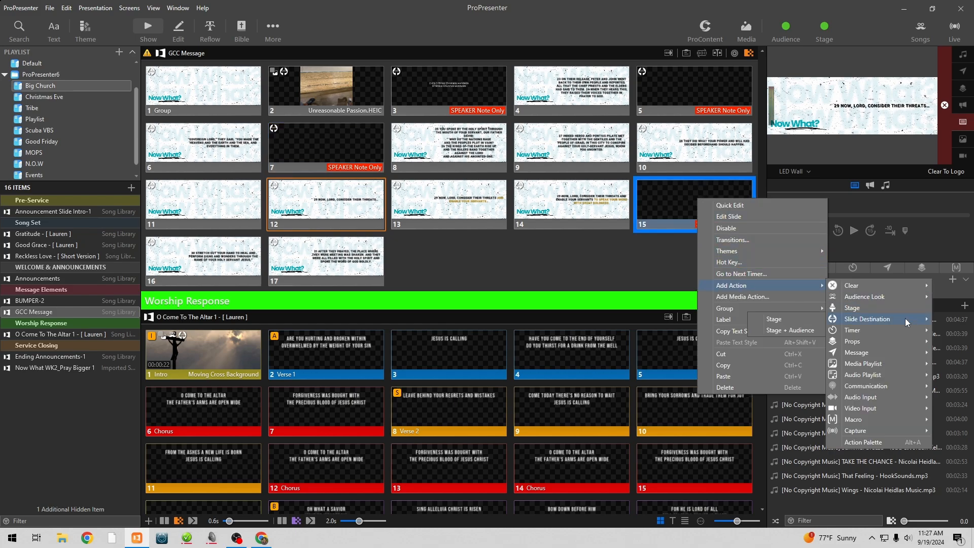
click(813, 319)
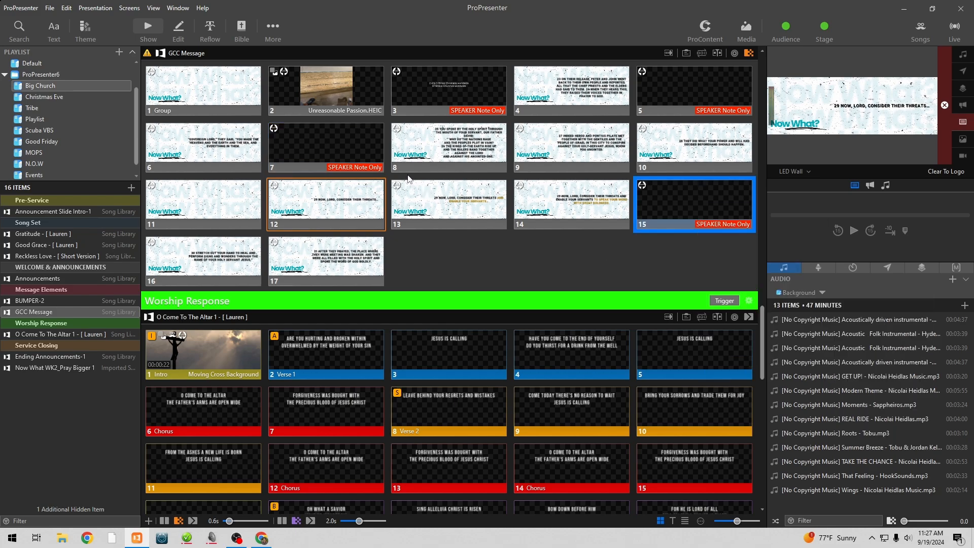
- Show slide 2 and speaker-note slide 3 live, and switch the output preview to Stage Screen
click(311, 86)
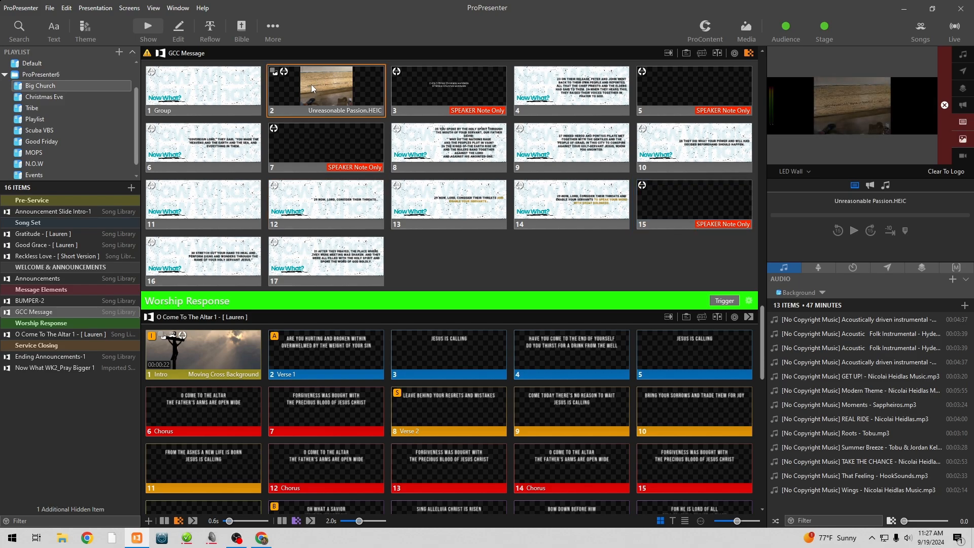
click(458, 83)
click(805, 172)
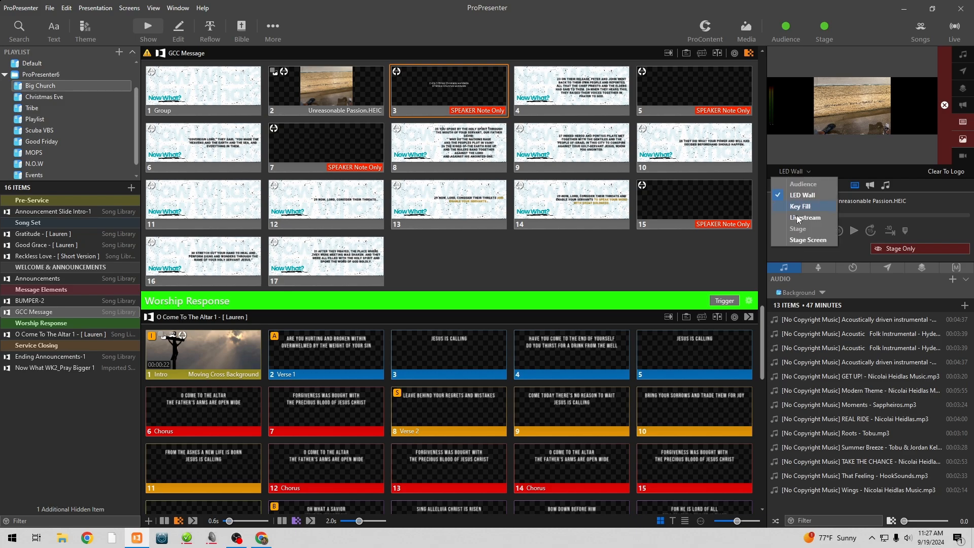
click(798, 239)
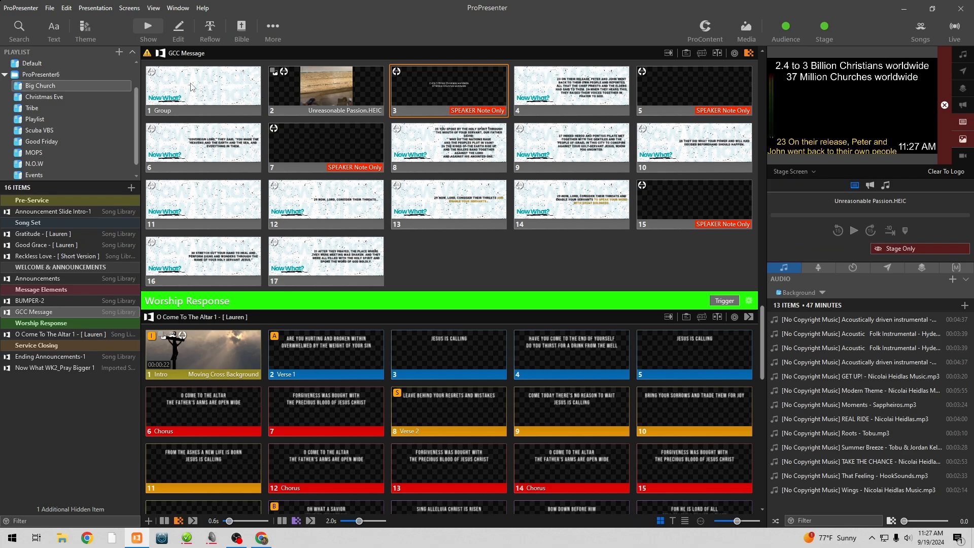
- Add a Clear Media action to all 17 GCC Message slides at once
drag(145, 81, 674, 211)
right_click(674, 212)
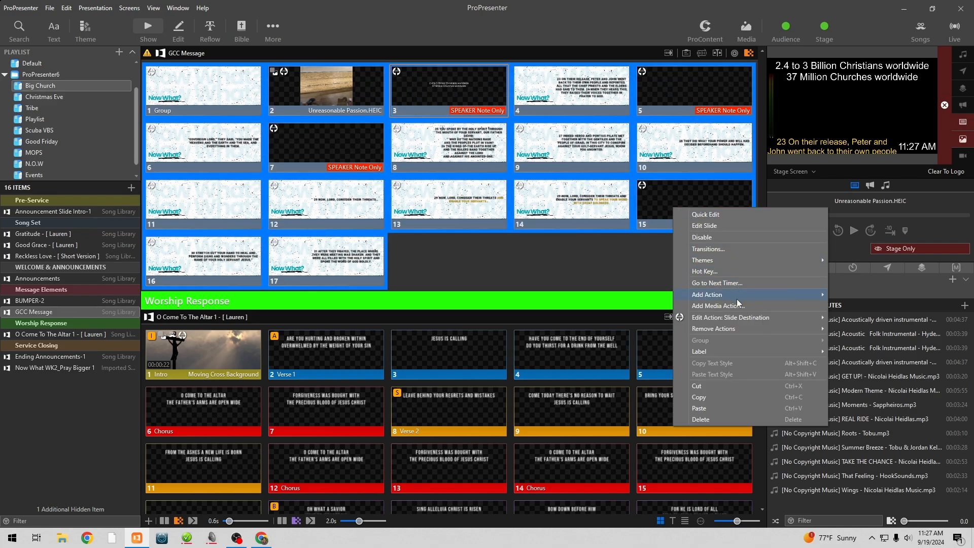
mouse_move(737, 300)
mouse_move(851, 298)
click(796, 312)
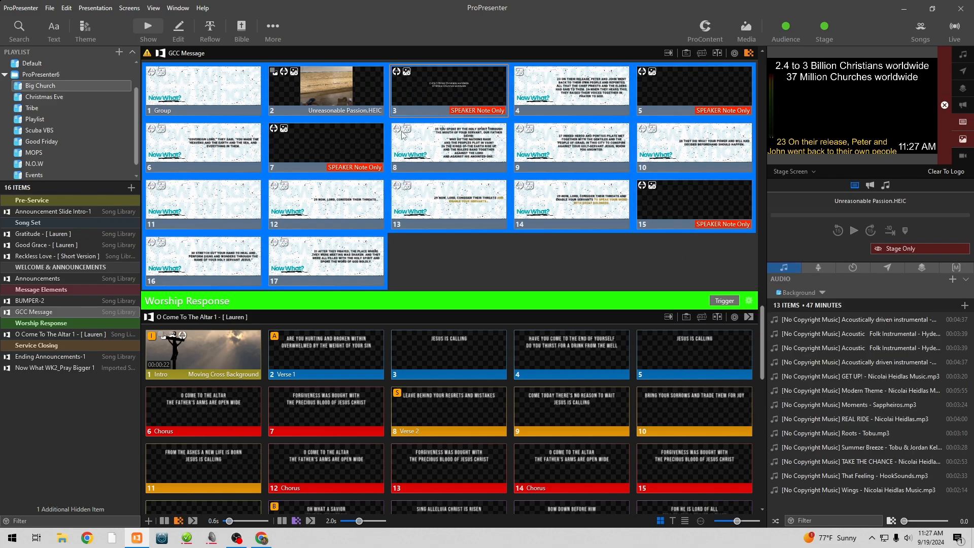
- Remove the Clear Media action from speaker-note slide 3
click(304, 86)
right_click(417, 85)
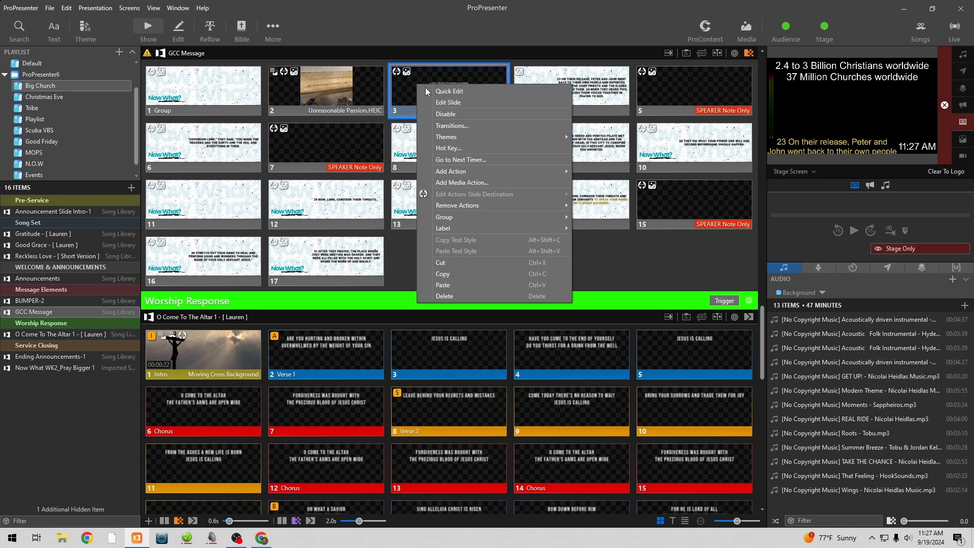
mouse_move(490, 205)
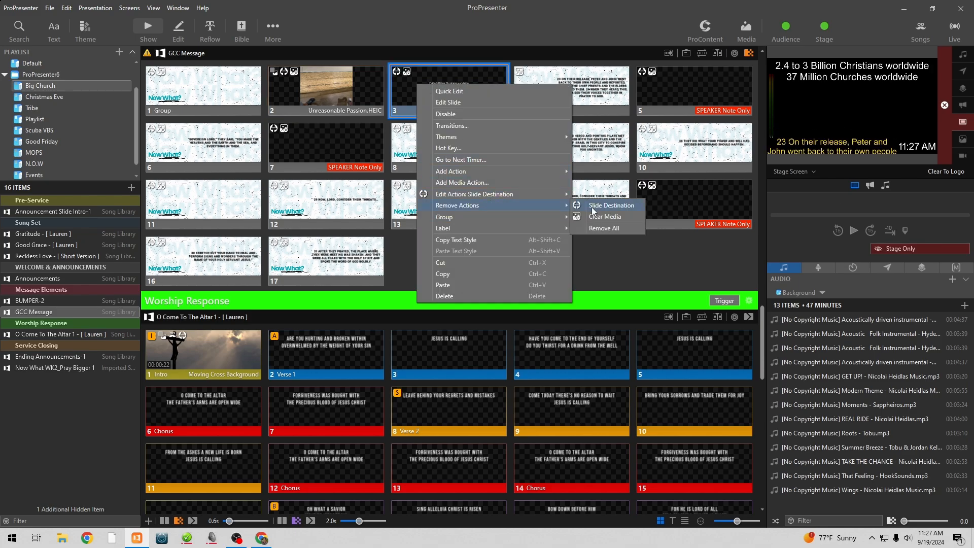
click(594, 211)
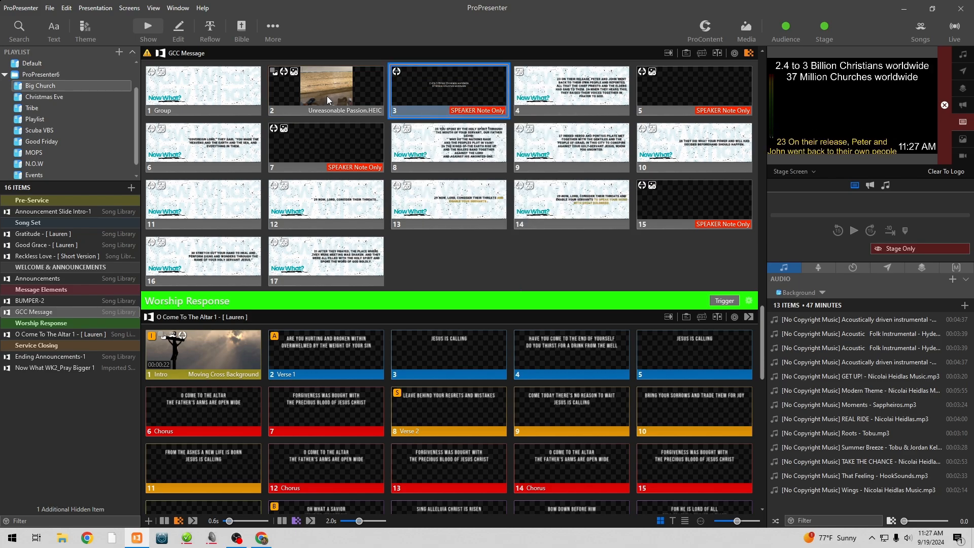
- Give slide 2, the Unreasonable Passion image slide, a Go to Next Timer of 0 seconds and trigger it
click(357, 92)
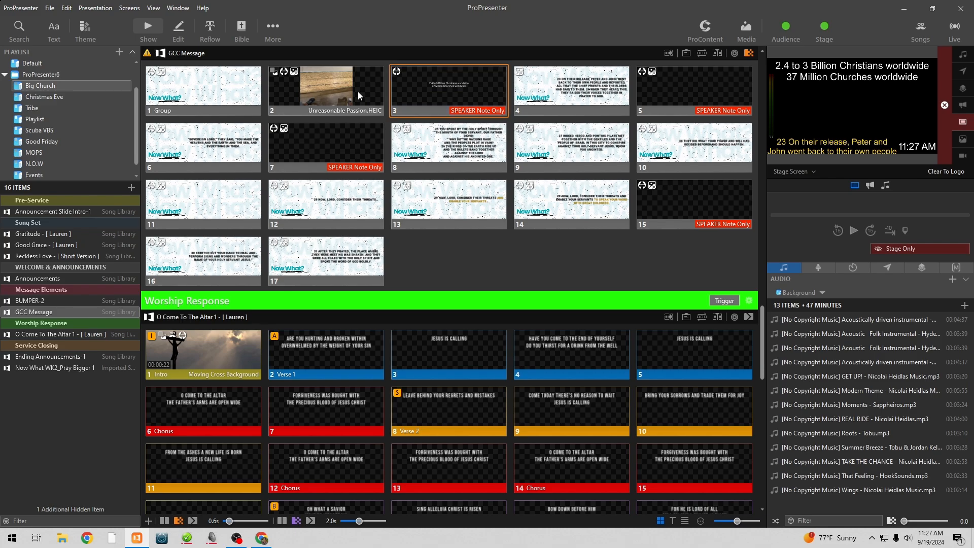
click(406, 87)
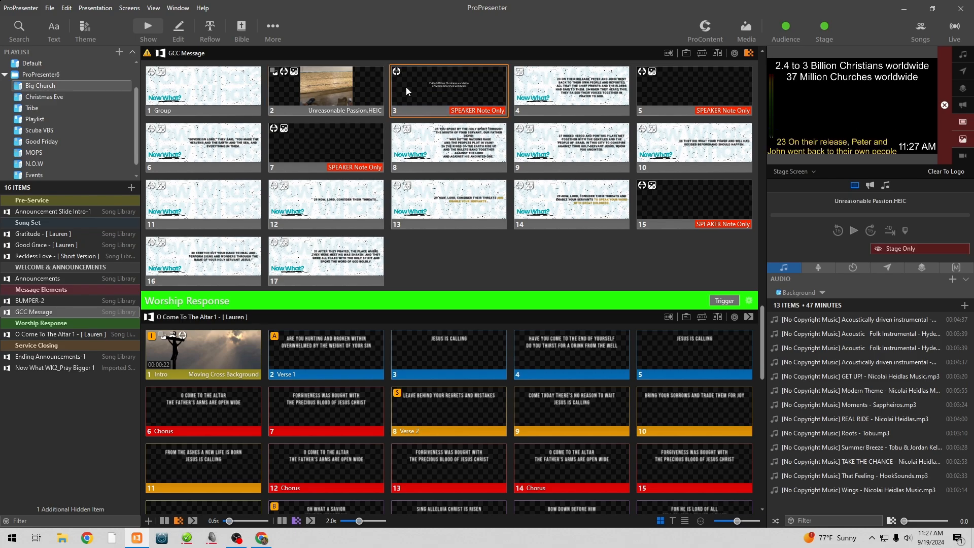
right_click(352, 89)
click(398, 167)
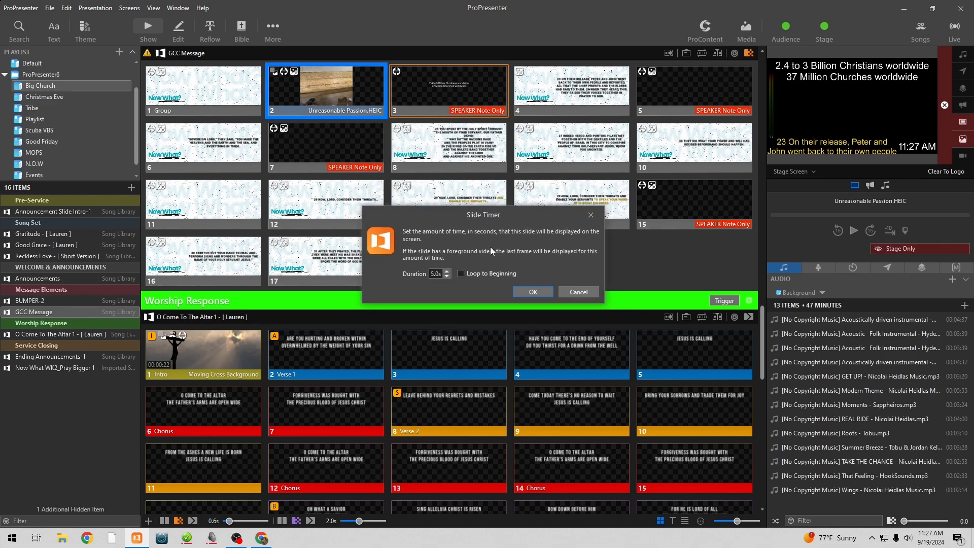
double_click(435, 272)
text(0)
key(Return)
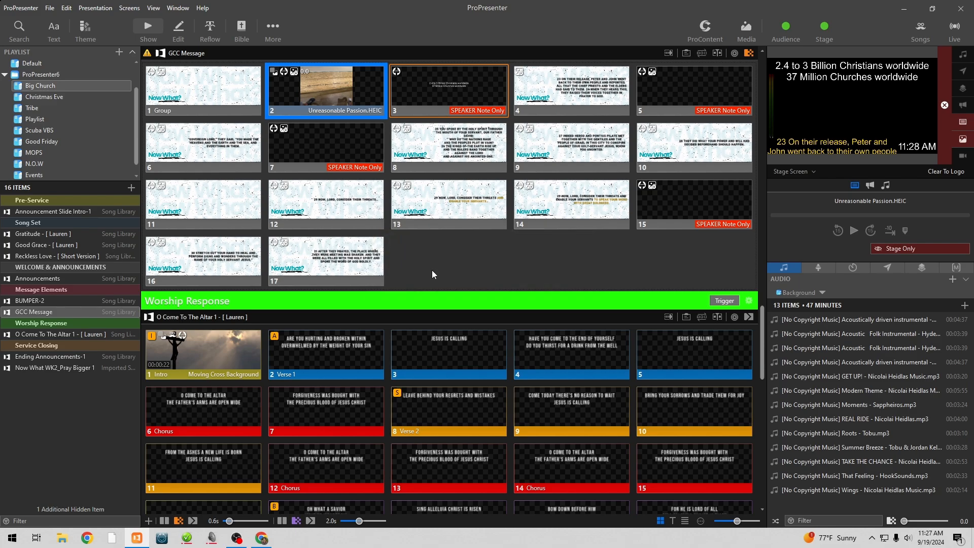
click(350, 108)
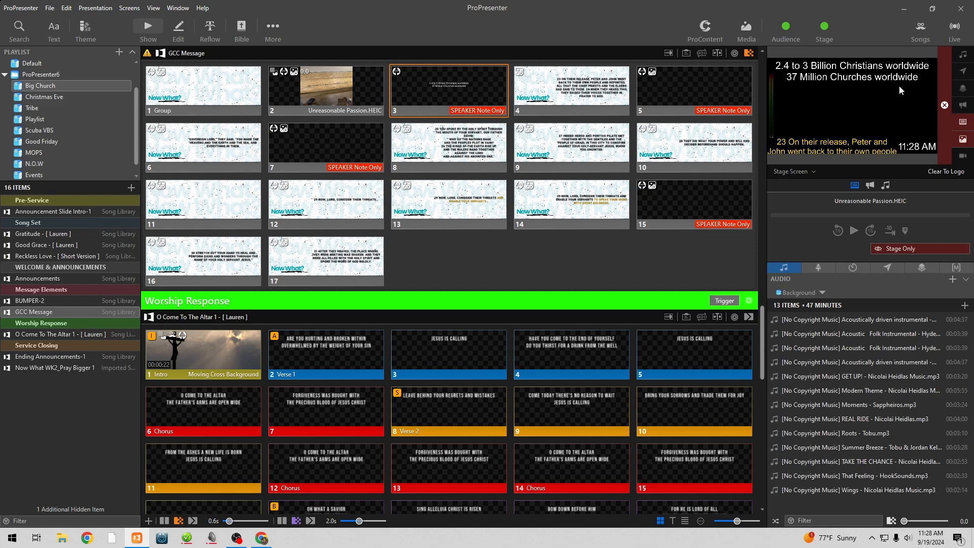
- Show slide 4 live and add a Slide Destination action set to Stage + Audience to it
click(609, 102)
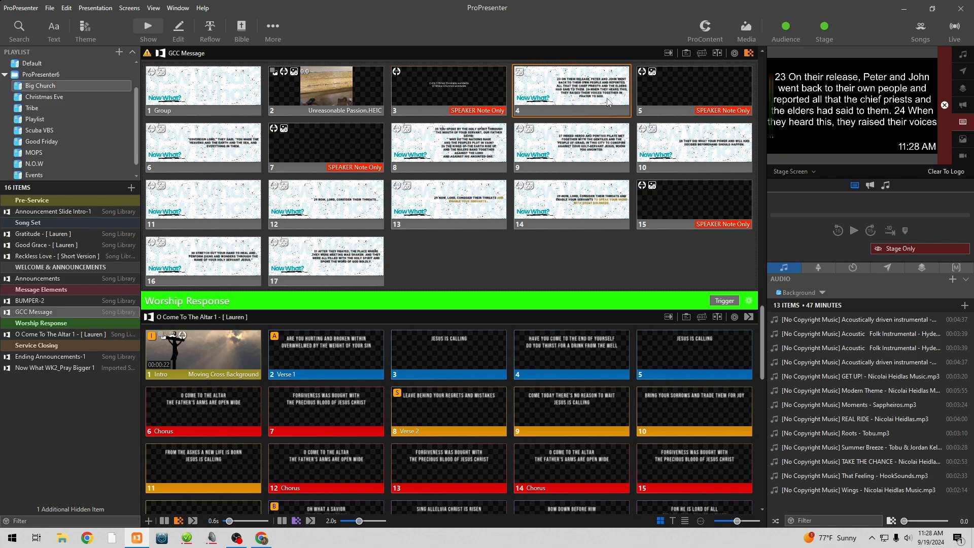
right_click(574, 91)
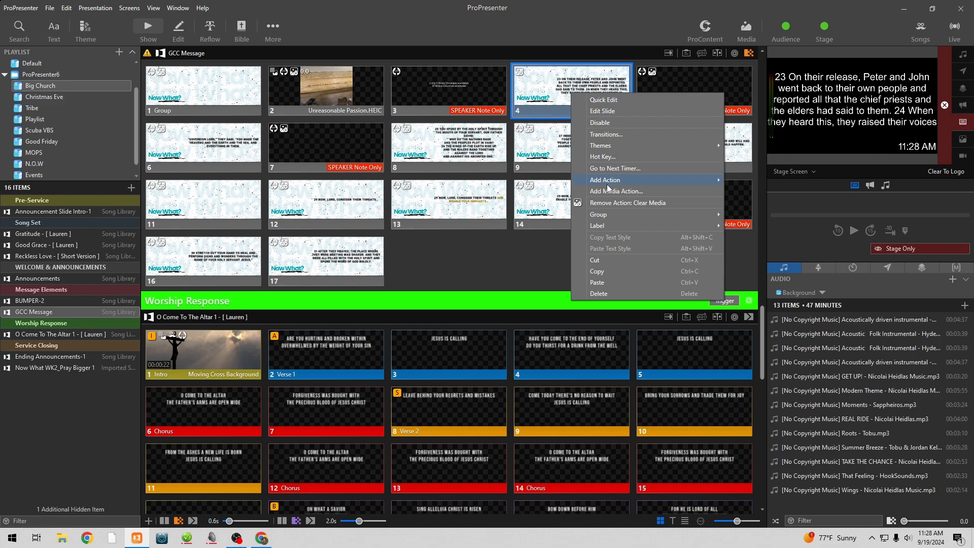
mouse_move(609, 183)
mouse_move(749, 212)
click(851, 225)
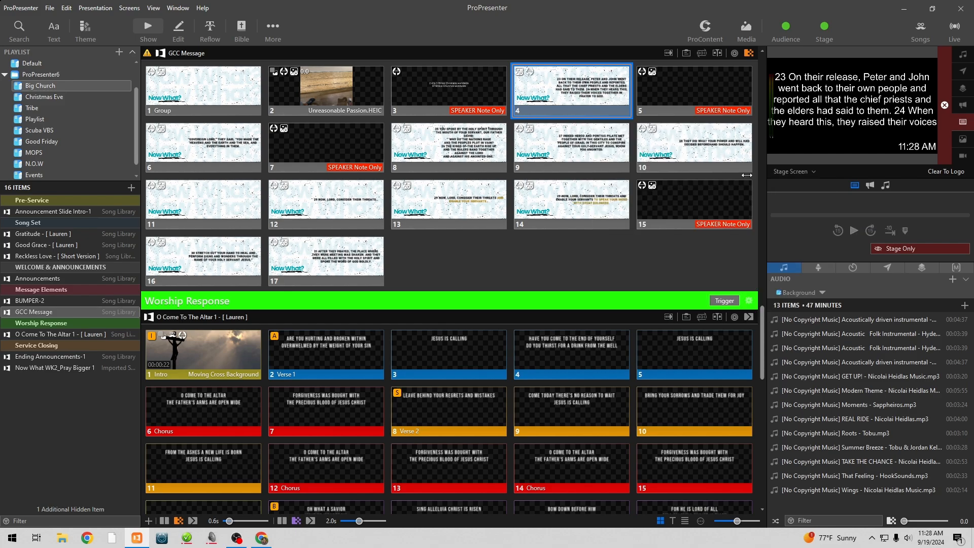
- Retrigger slide 4 and set its Go to Next Timer to 0 seconds
click(575, 100)
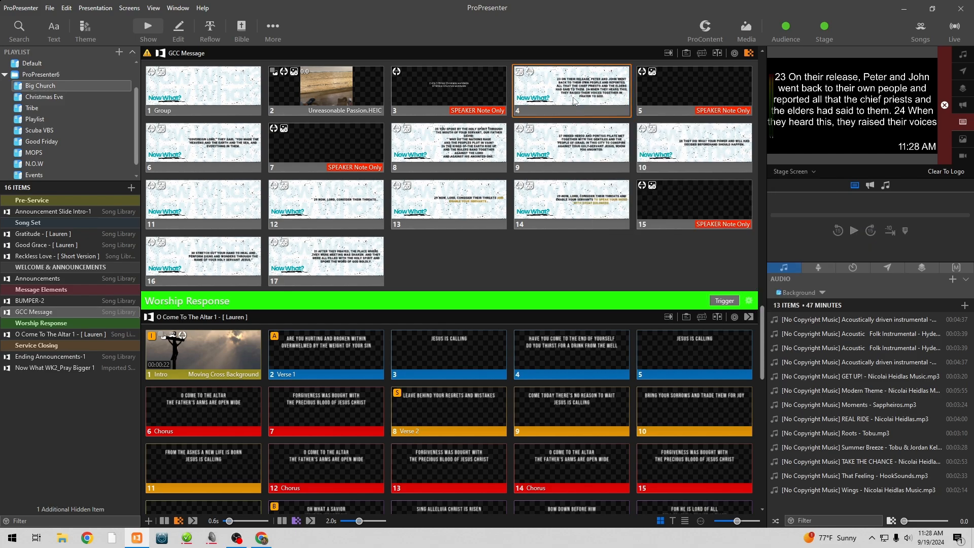
right_click(575, 99)
click(628, 173)
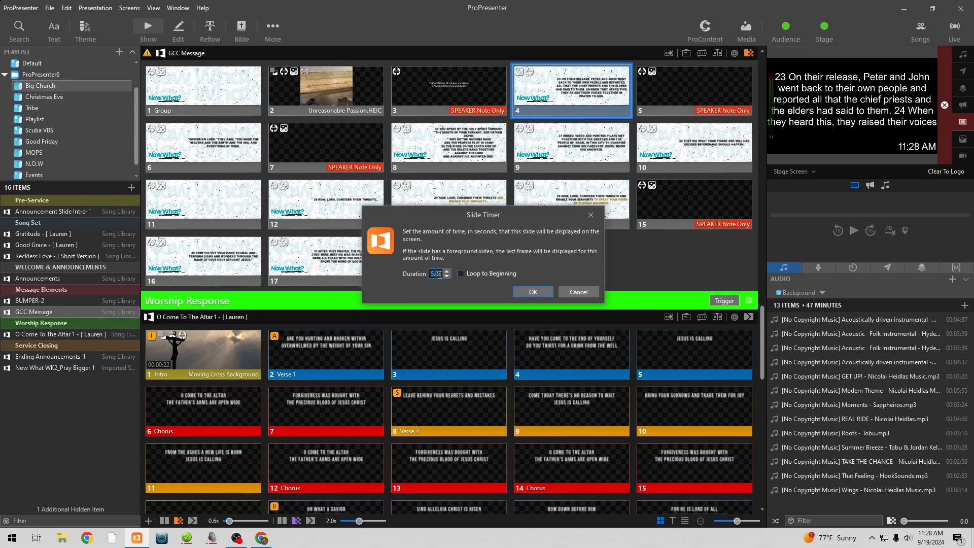
key(Return)
- Show slide 5 live and remove the Clear Media action from speaker-note slides 7 and 15
click(685, 89)
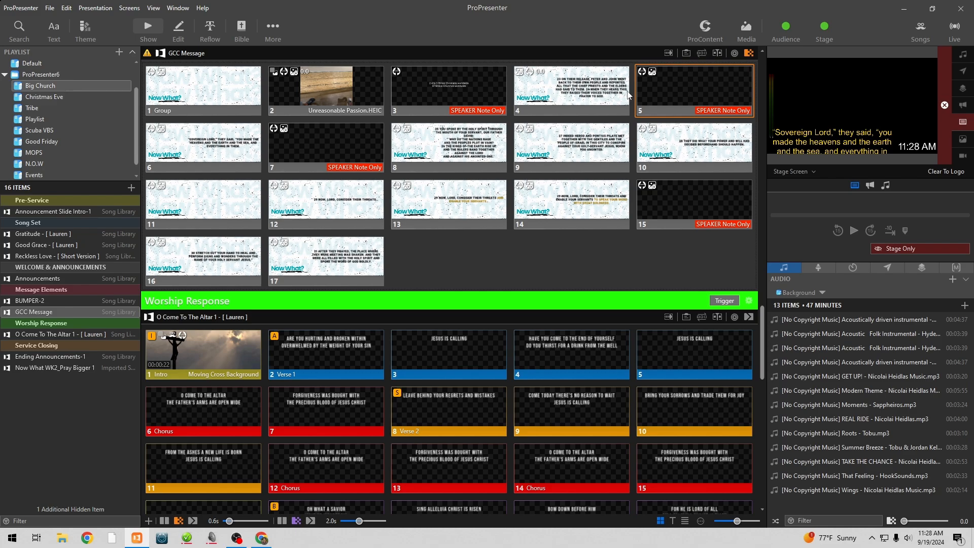
right_click(657, 87)
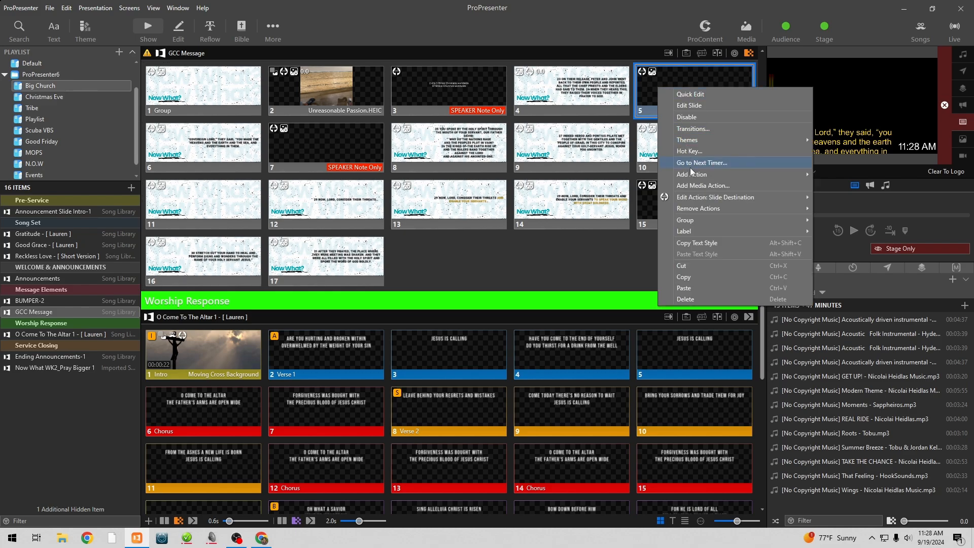
click(341, 155)
right_click(341, 155)
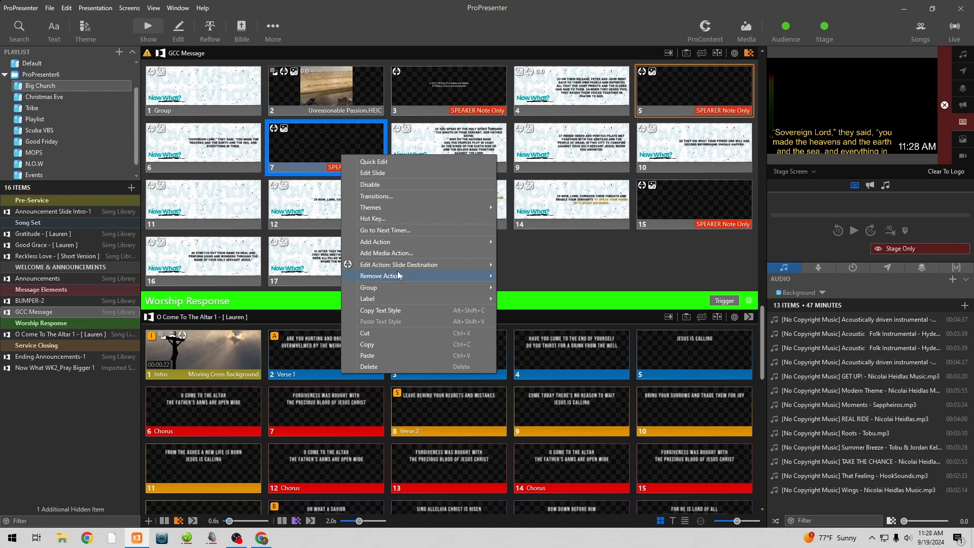
click(487, 282)
click(683, 185)
right_click(683, 190)
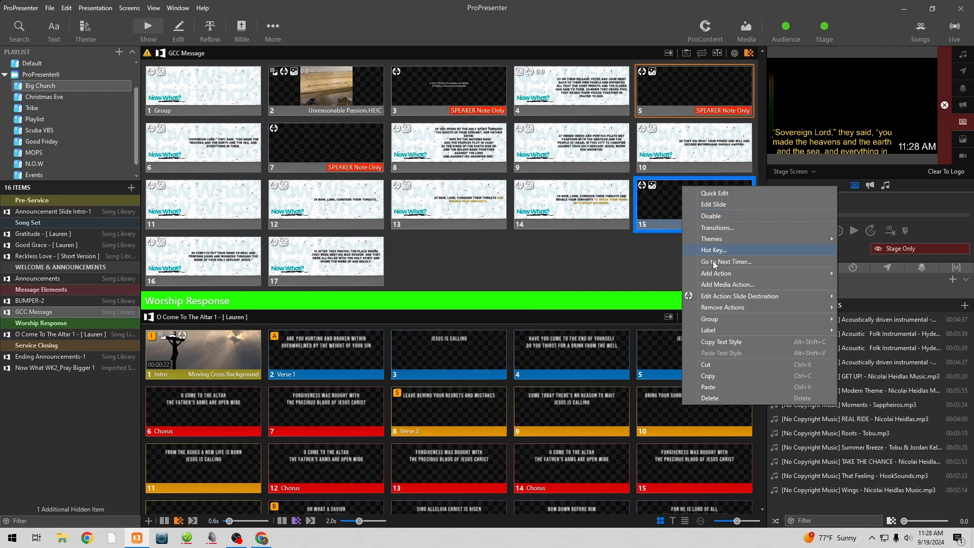
mouse_move(716, 306)
click(863, 317)
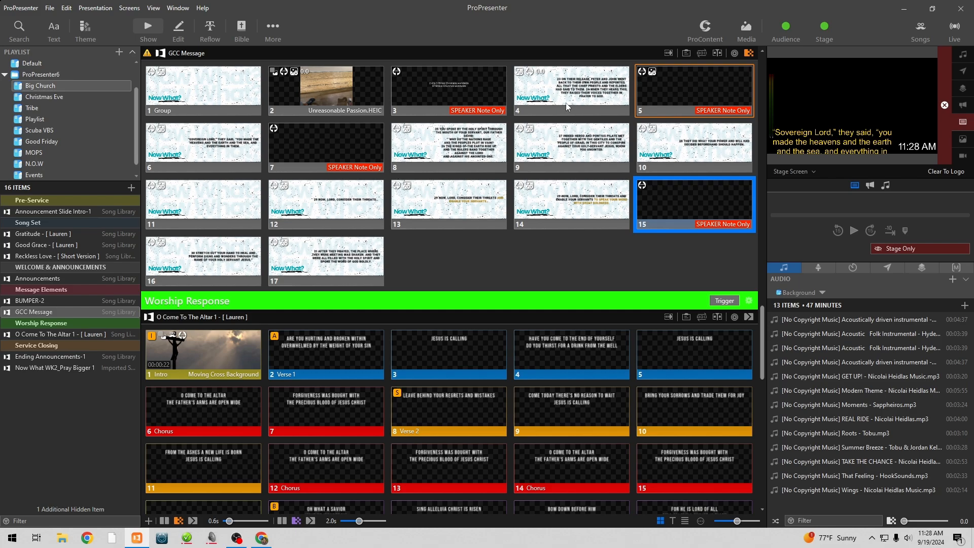
- Set the Go to Next Timer to 0 seconds on slides 6 and 14, showing slide 14 live
right_click(227, 149)
click(268, 223)
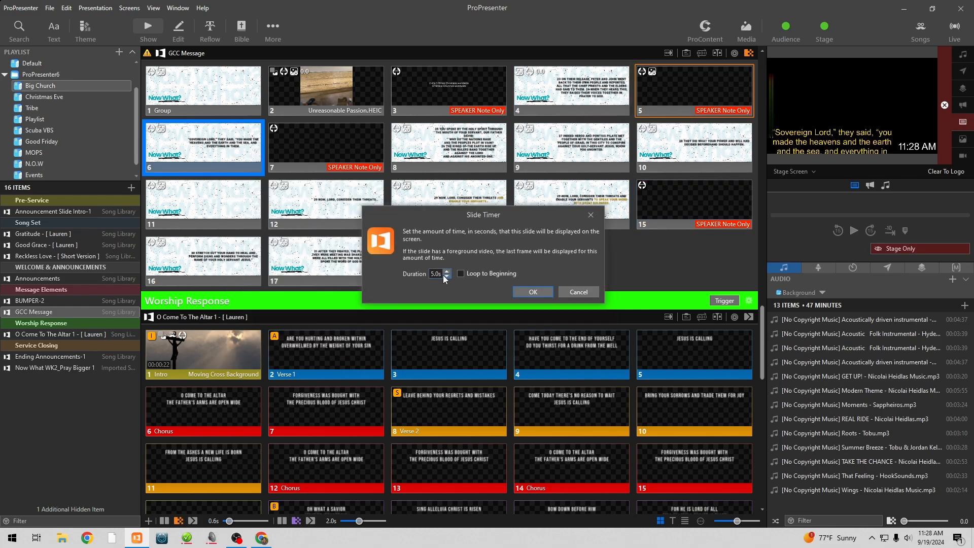
key(Return)
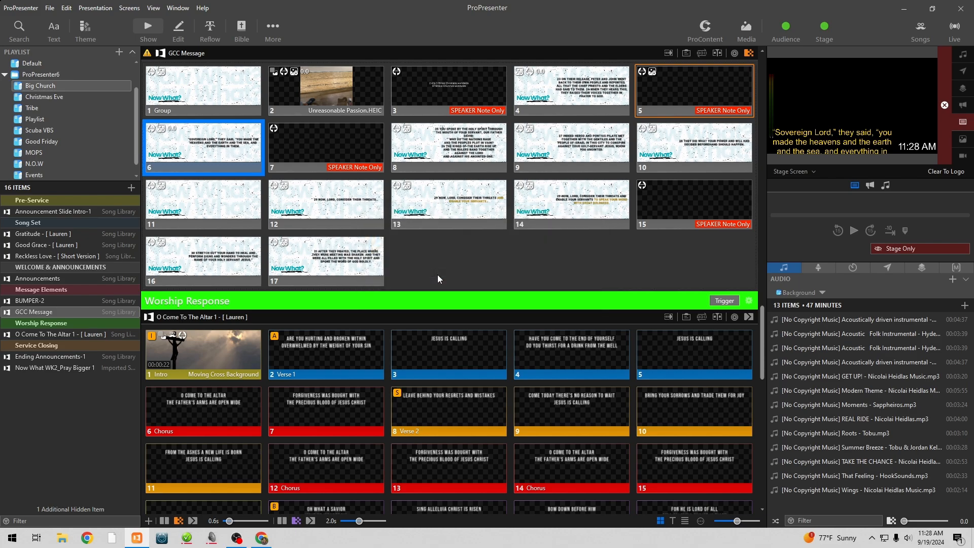
click(574, 220)
right_click(576, 215)
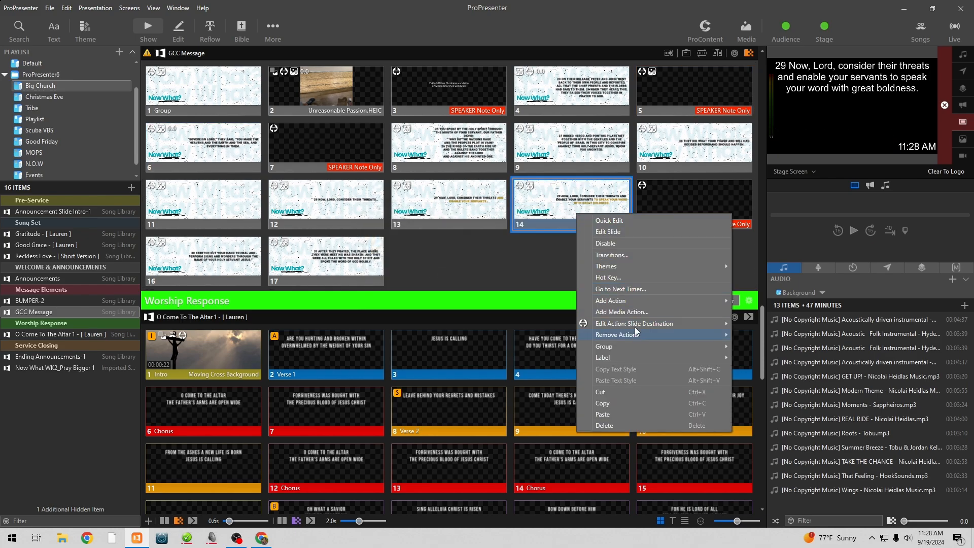
click(631, 289)
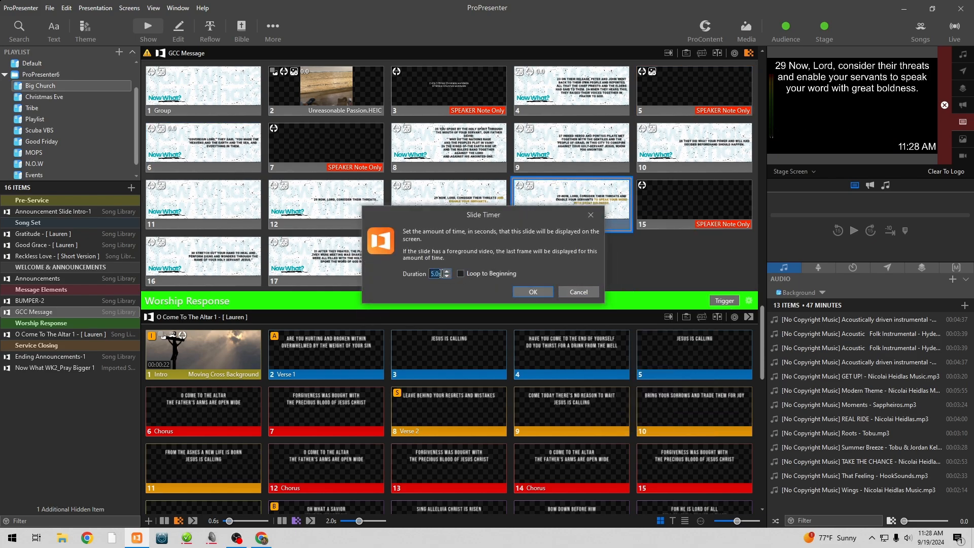
key(Return)
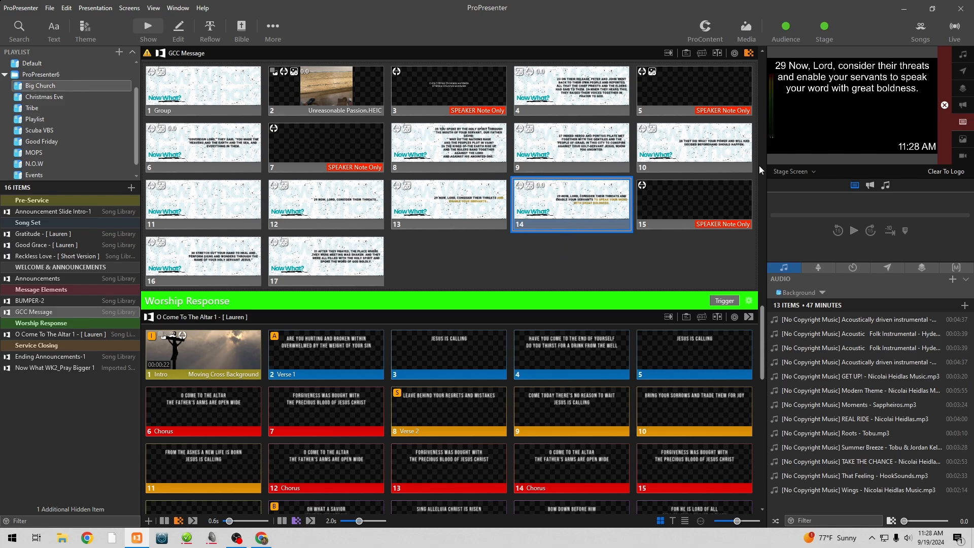
- Switch the output preview to Key Fill and select slides 11 to 14, 16 and 17
click(802, 173)
click(804, 208)
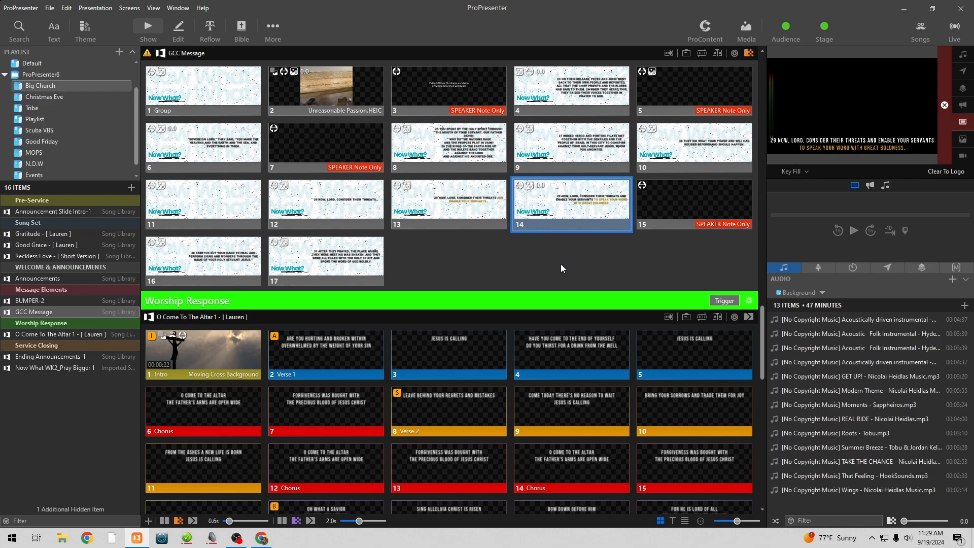
drag(574, 282, 225, 201)
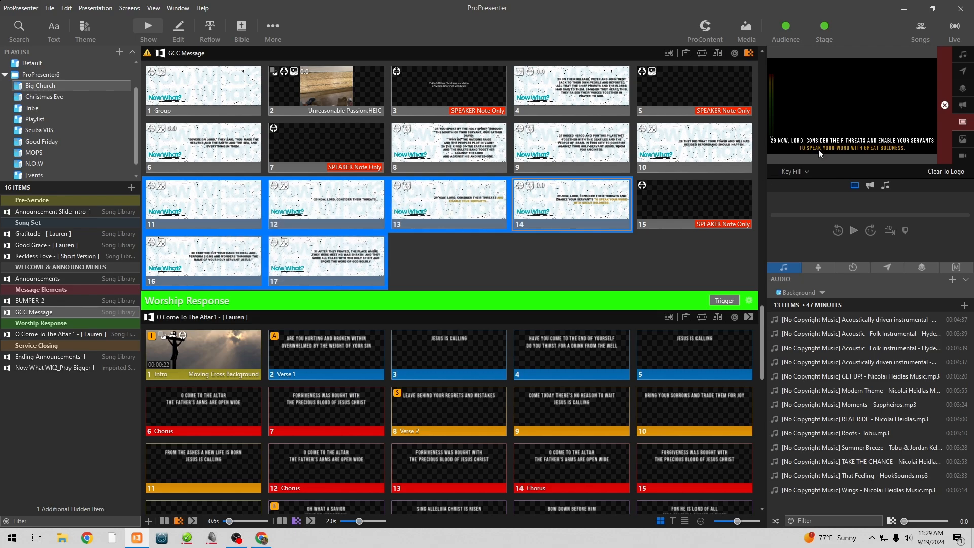
- Add the Lower Third Scripture Audience Look action to slides 11 to 14, 16 and 17, and show slides 11 and 12 live
right_click(236, 202)
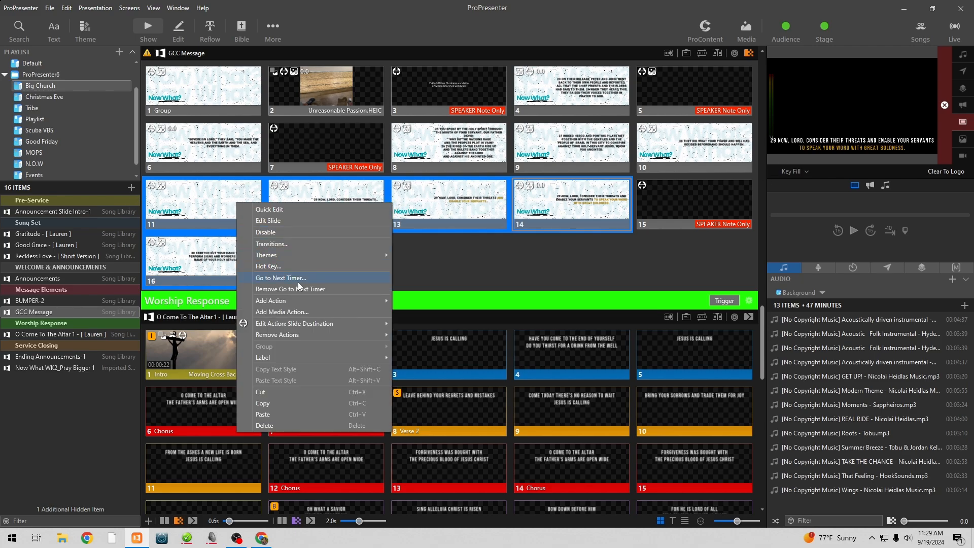
mouse_move(293, 303)
mouse_move(444, 311)
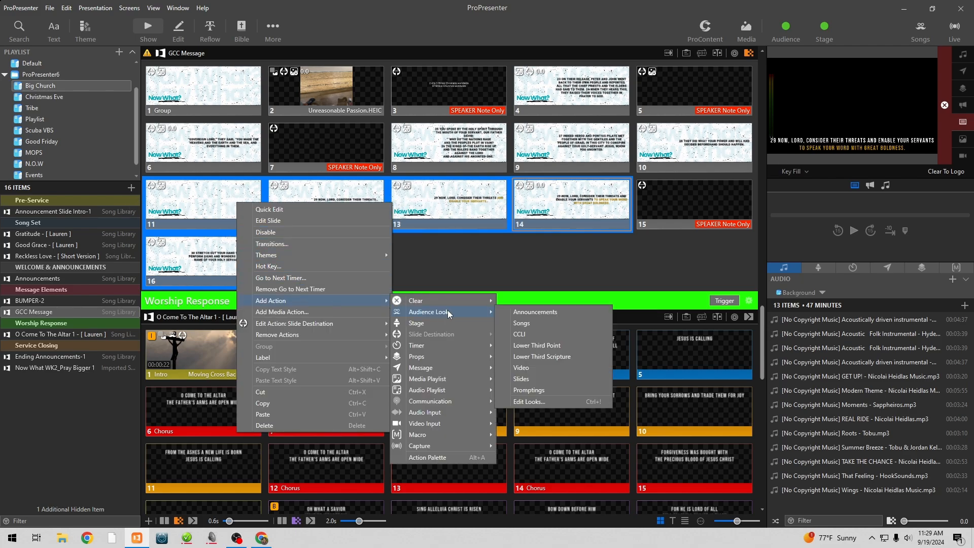
click(580, 357)
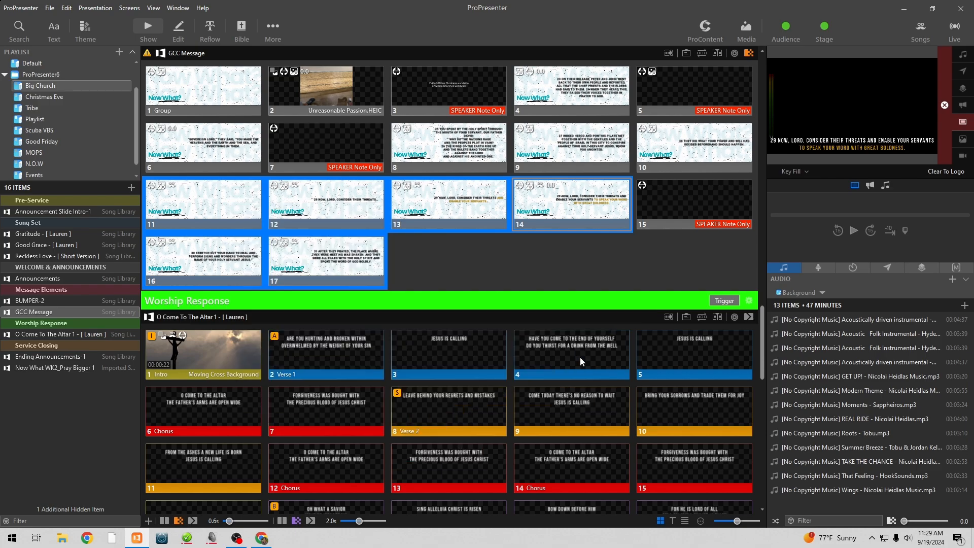
click(207, 214)
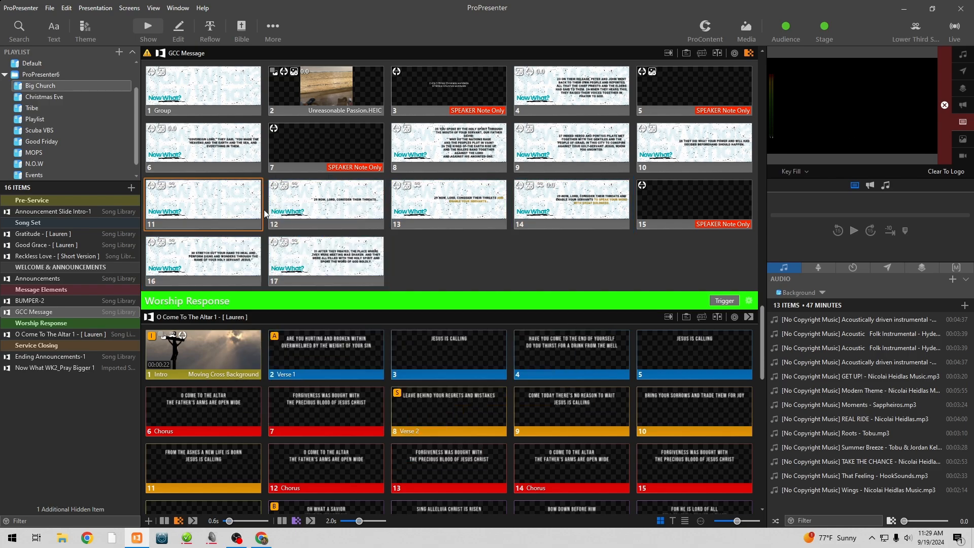
click(302, 214)
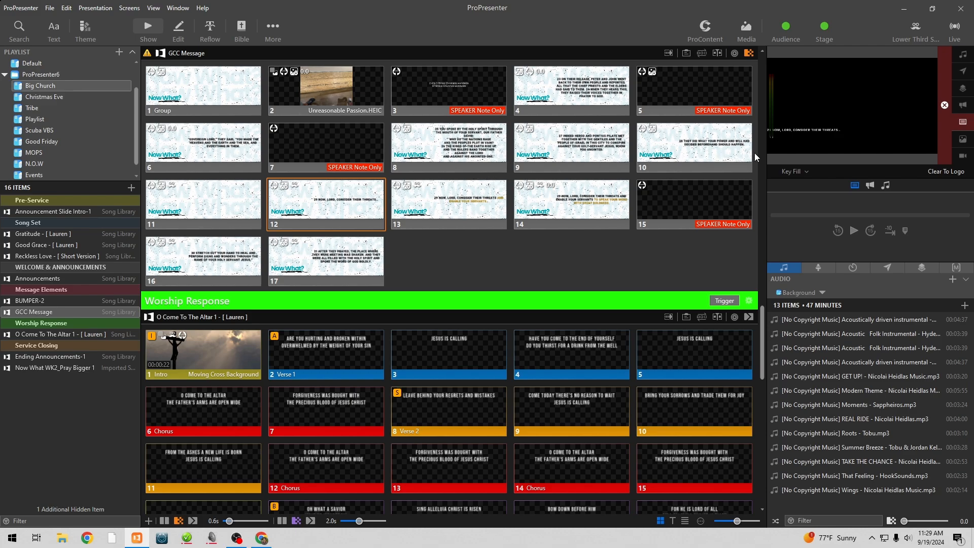
- Add a lower-third Audience Look action to slides 8 to 10 of GCC Message
drag(388, 146, 675, 153)
right_click(727, 151)
mouse_move(775, 242)
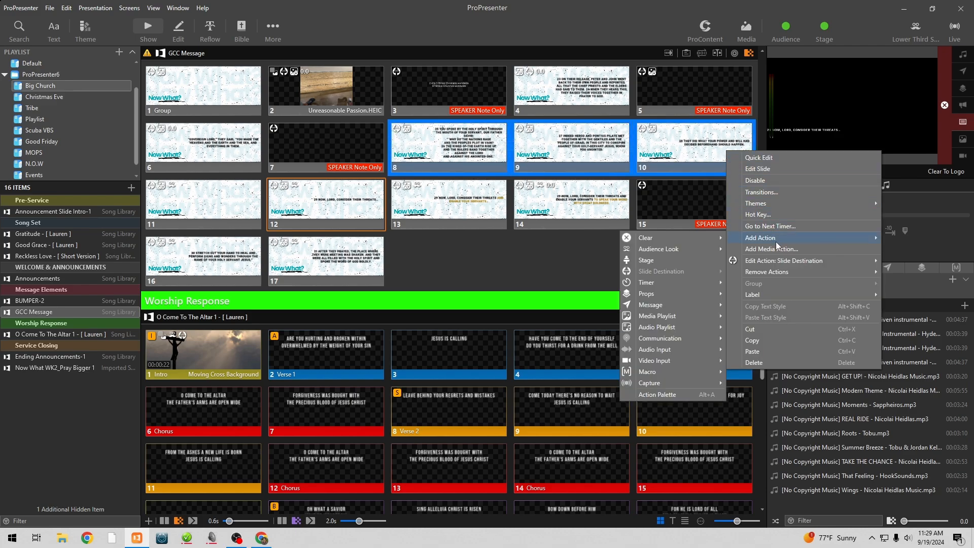
mouse_move(681, 252)
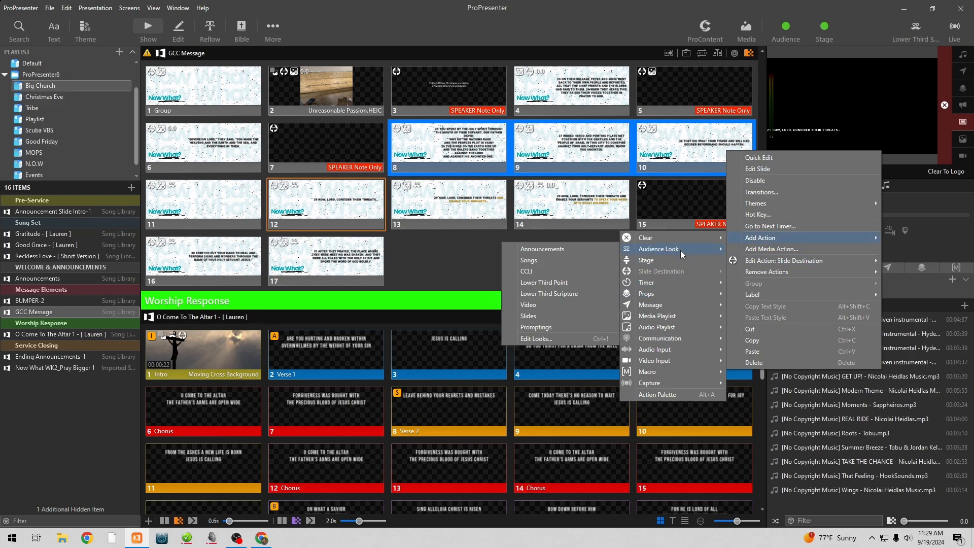
click(582, 288)
- Add the Lower Third Point Audience Look action to slide 4 and to slides 1 and 6
right_click(563, 88)
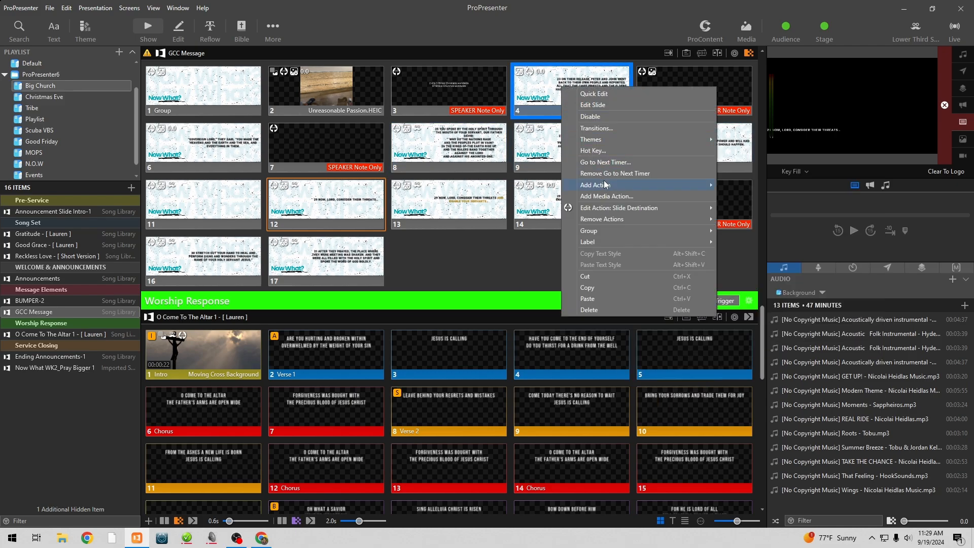
mouse_move(605, 184)
mouse_move(748, 196)
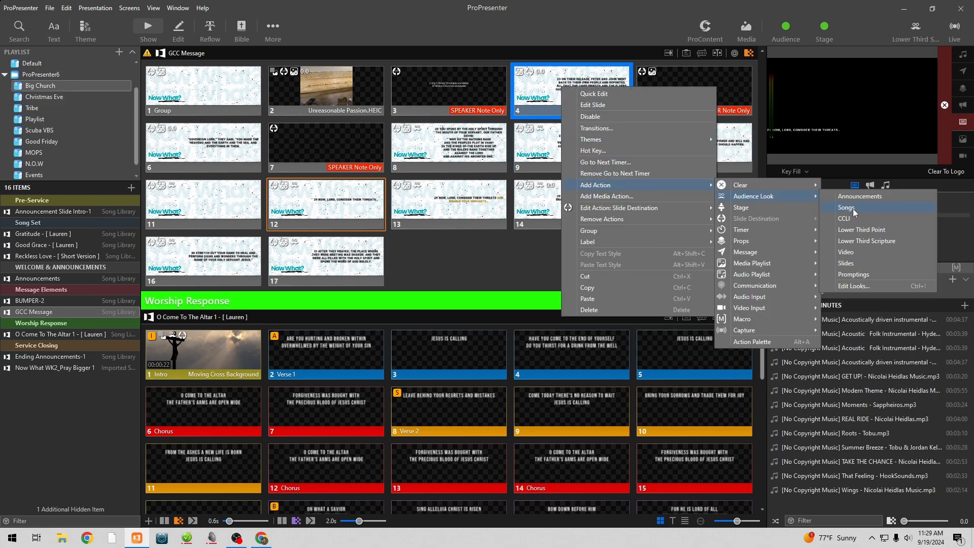
click(858, 232)
right_click(193, 75)
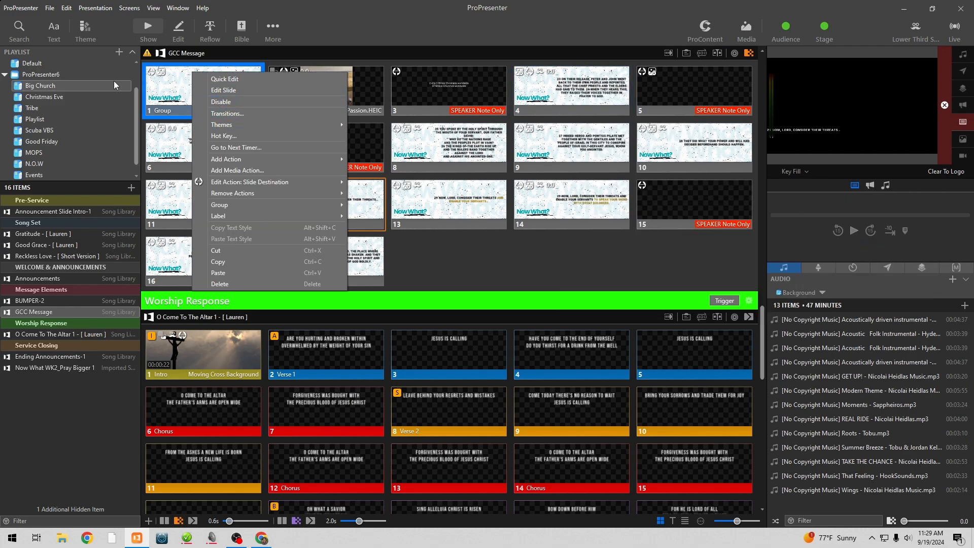
click(159, 68)
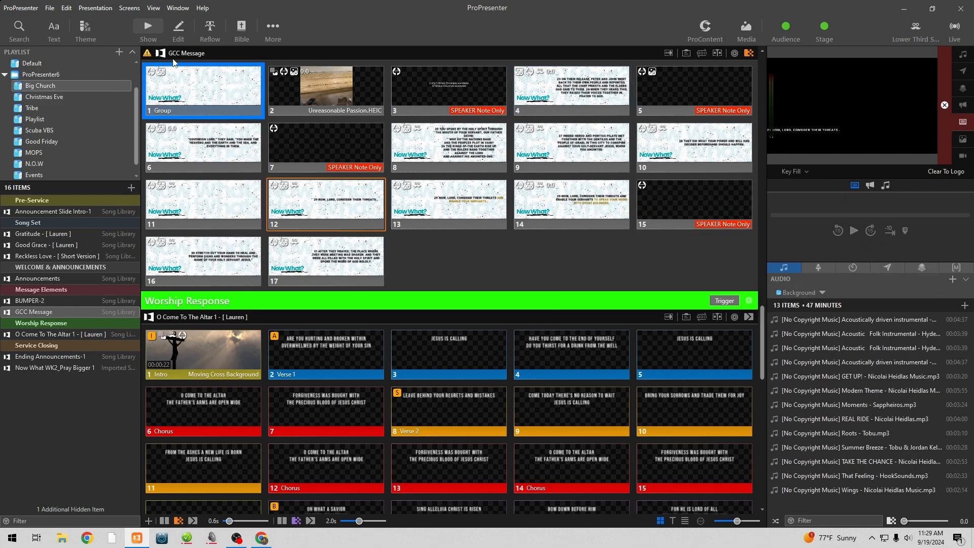
ctrl+click(147, 142)
right_click(171, 102)
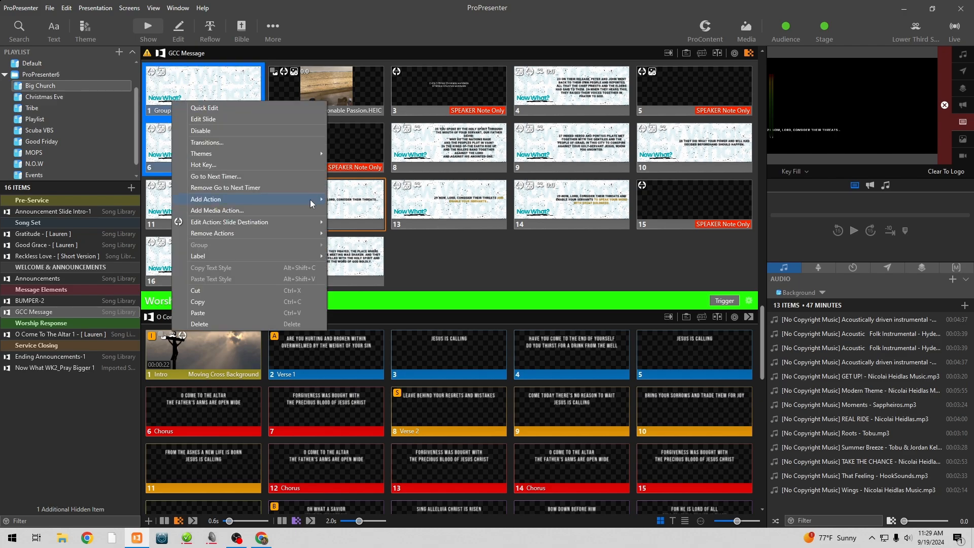
mouse_move(310, 200)
mouse_move(402, 210)
click(469, 244)
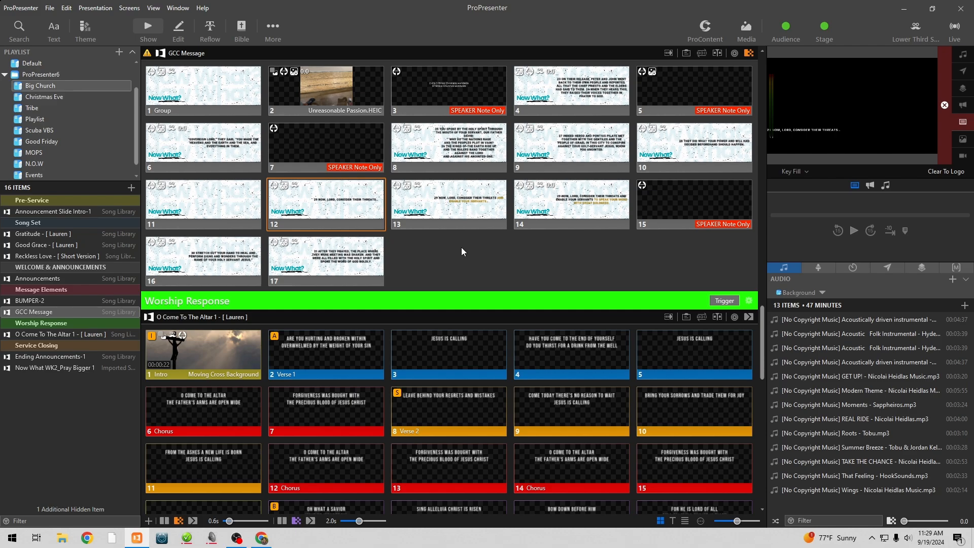
- Open the Now What WK2_Pray Bigger 1 presentation and add a blank slide to it
click(115, 369)
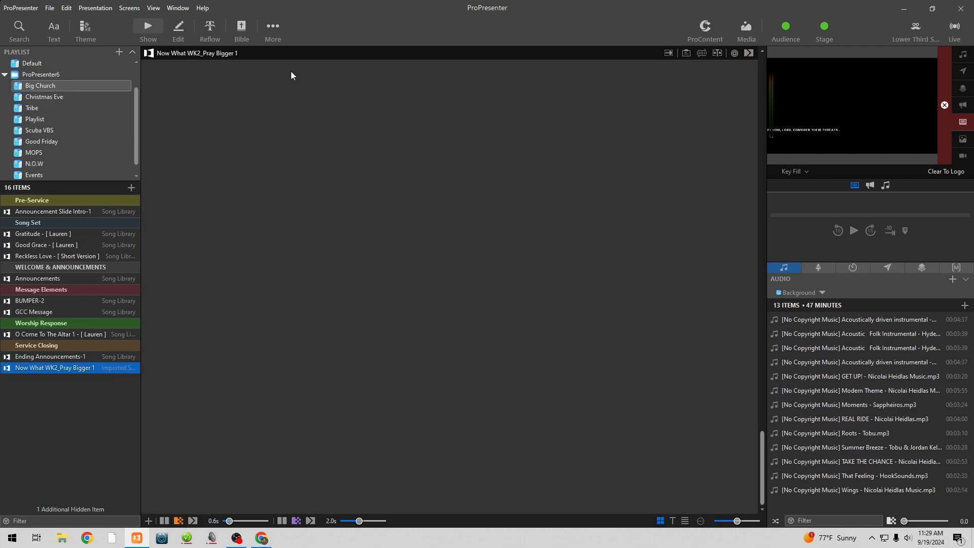
click(149, 521)
click(169, 504)
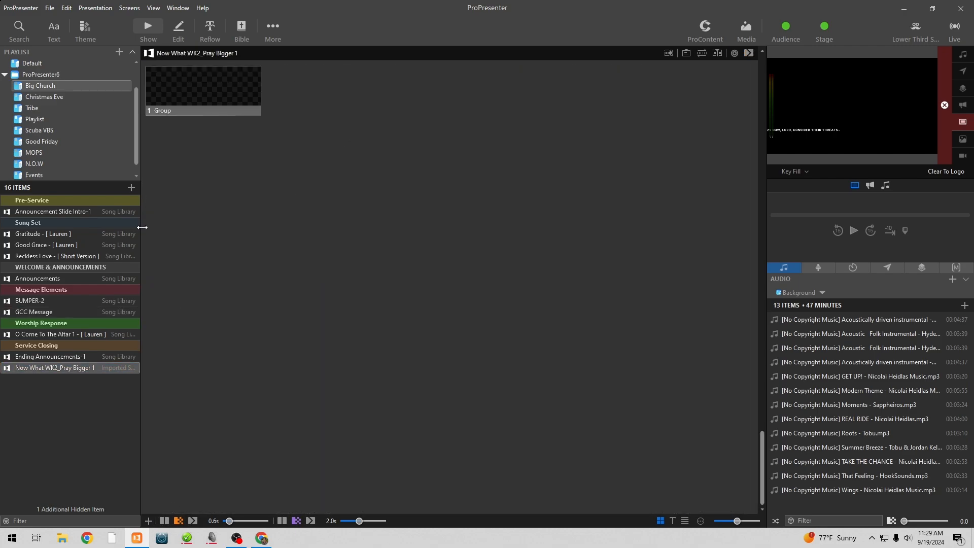
- Switch to Gmail in Chrome, search the mail by the sender's first name, and read through the attachment "1 Peter scriptures for slides .docx"
key(alt+Tab)
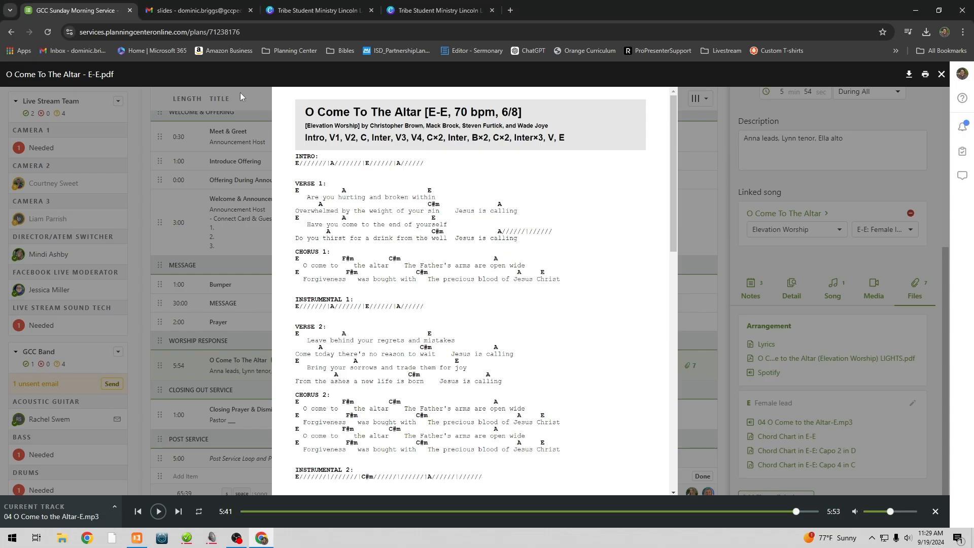
click(205, 11)
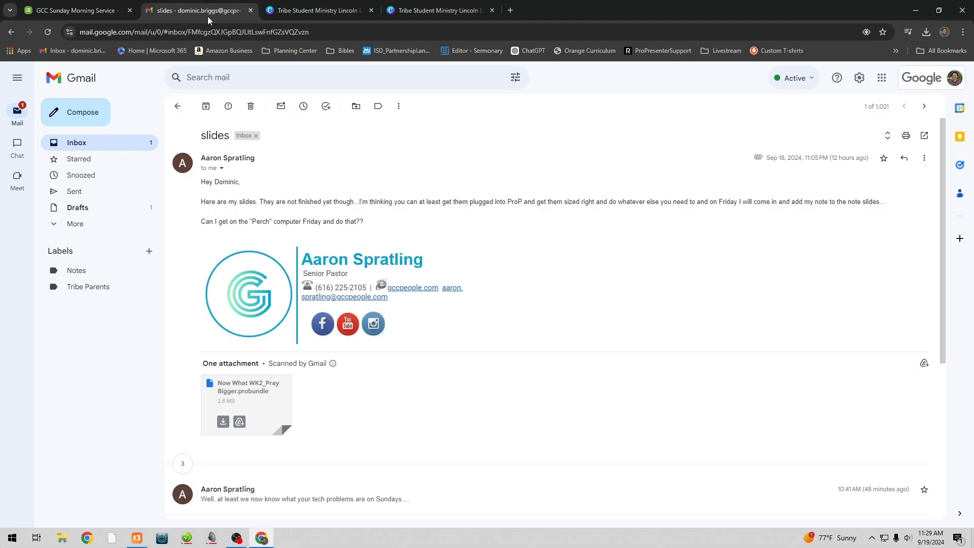
click(228, 76)
text(chris)
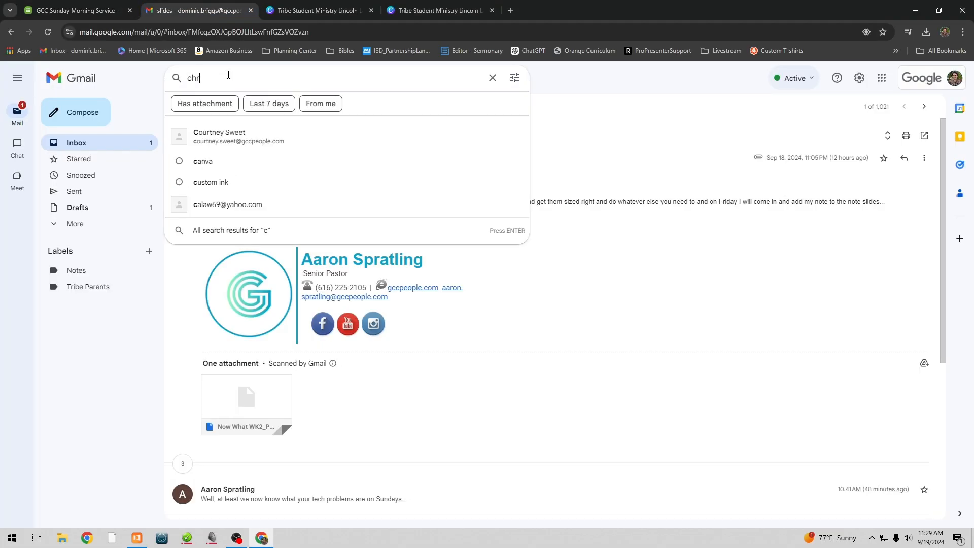
key(Return)
scroll(276, 226, down, 2)
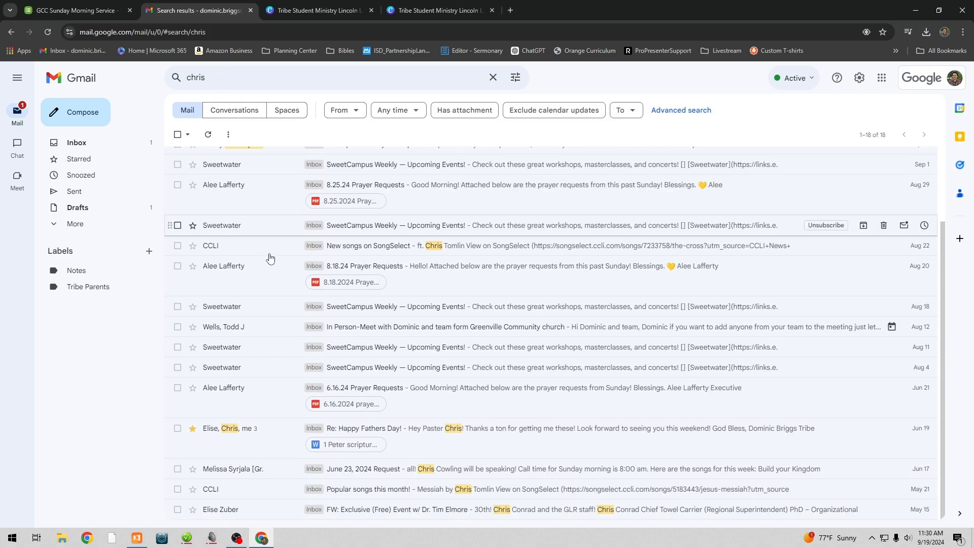
click(350, 444)
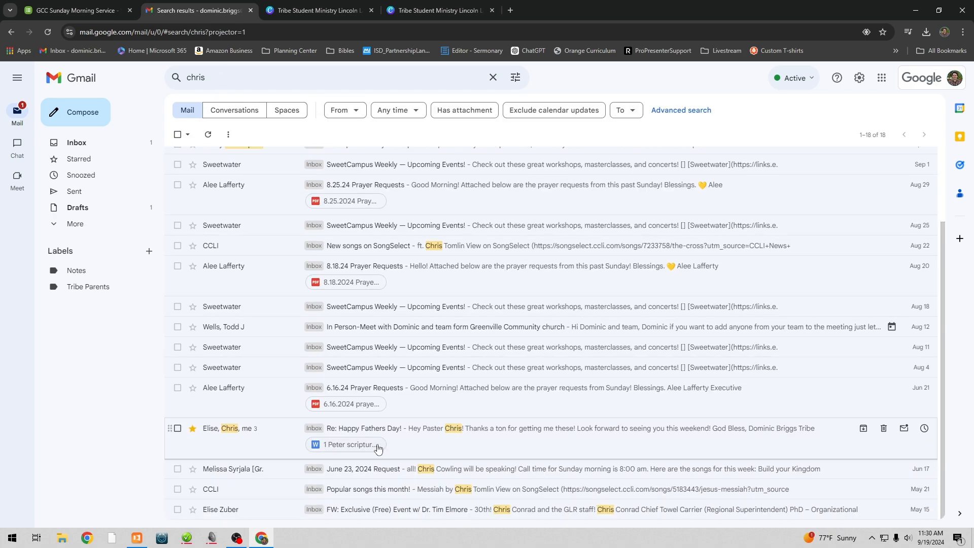
scroll(383, 275, down, 10)
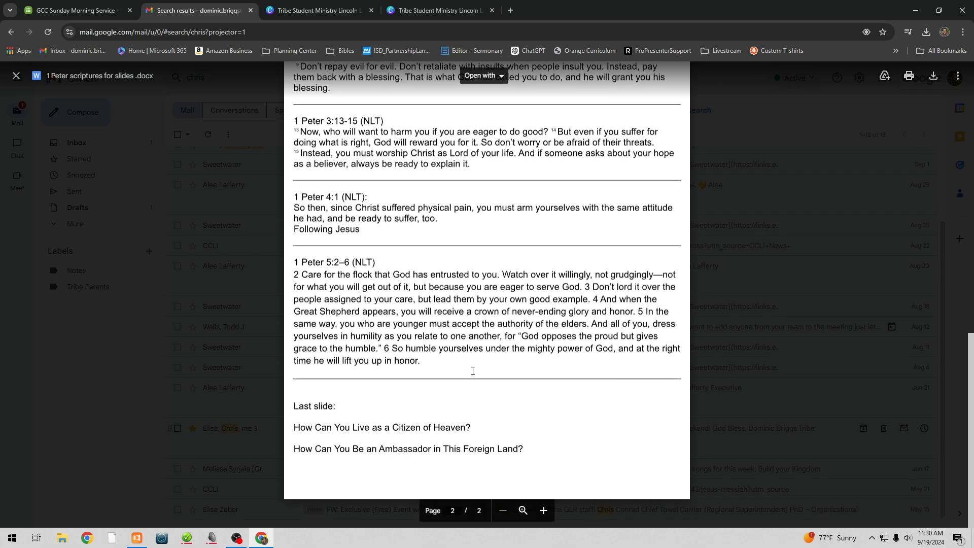
scroll(473, 371, up, 10)
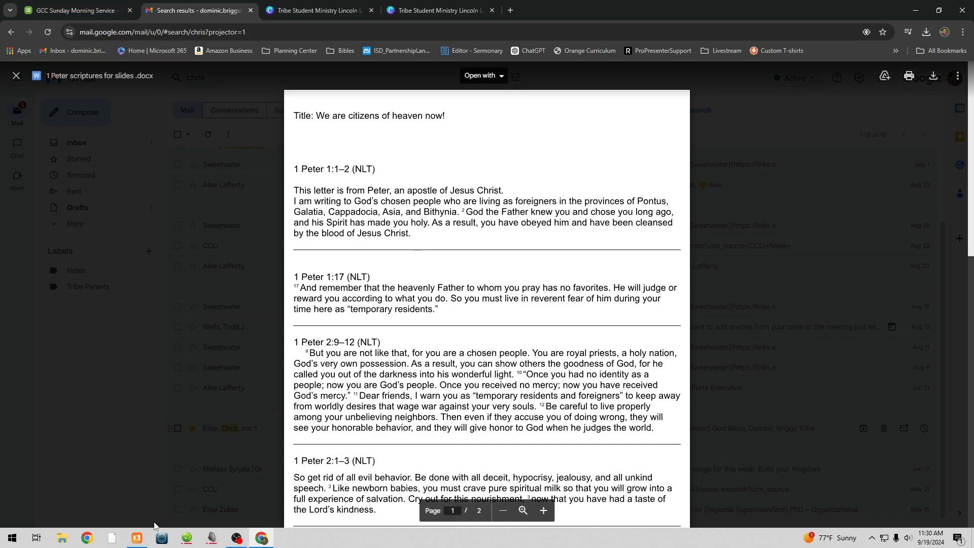
- Return to ProPresenter, apply the New Theme slide from the Message theme to the blank slide, and show it live
click(136, 538)
click(206, 101)
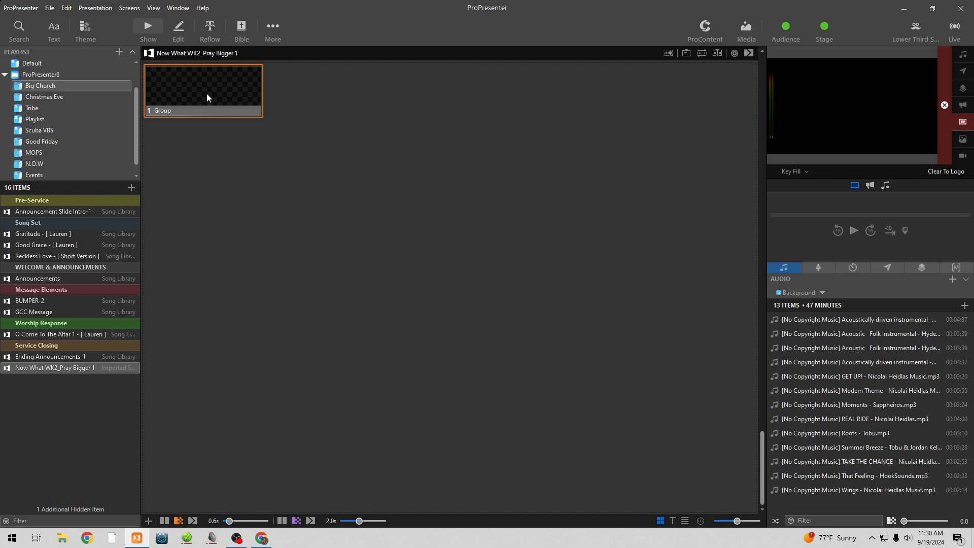
right_click(206, 95)
mouse_move(254, 145)
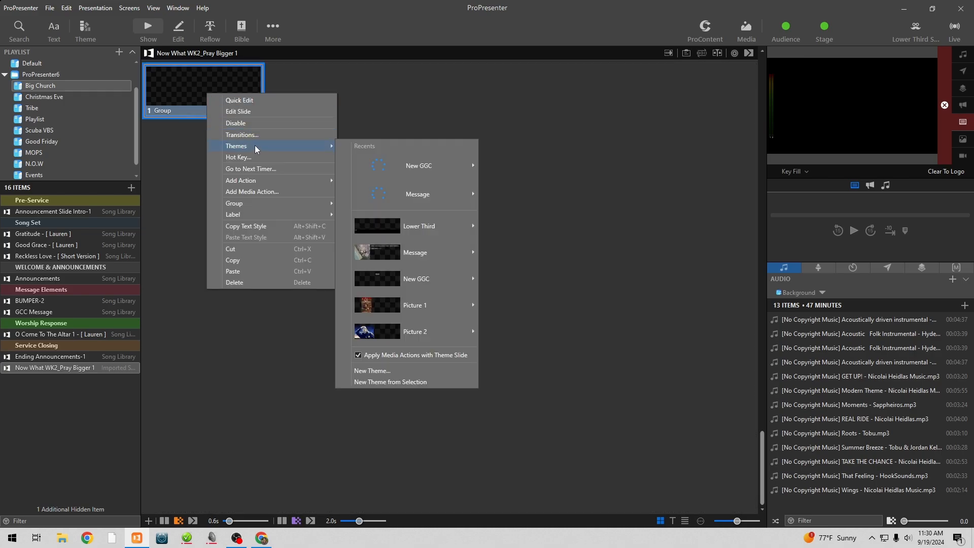
mouse_move(437, 198)
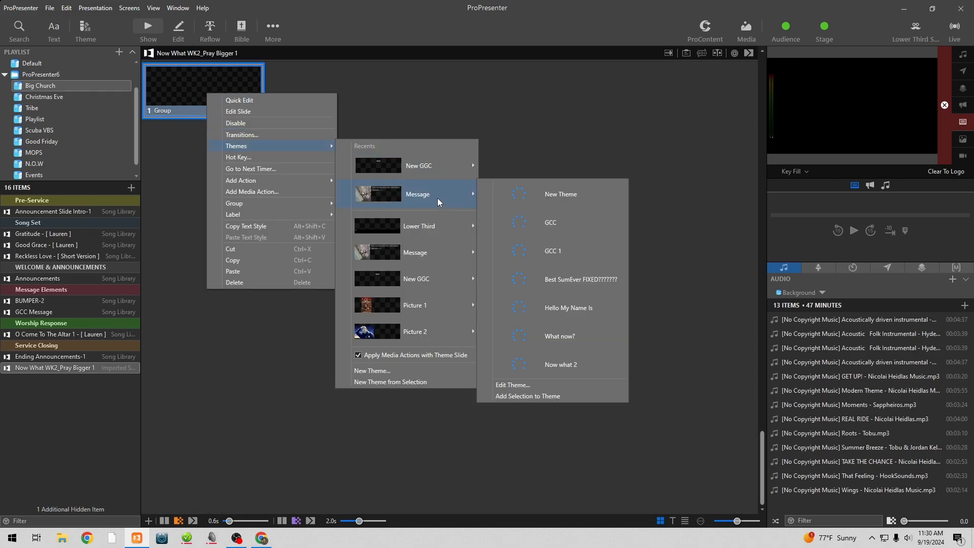
click(533, 195)
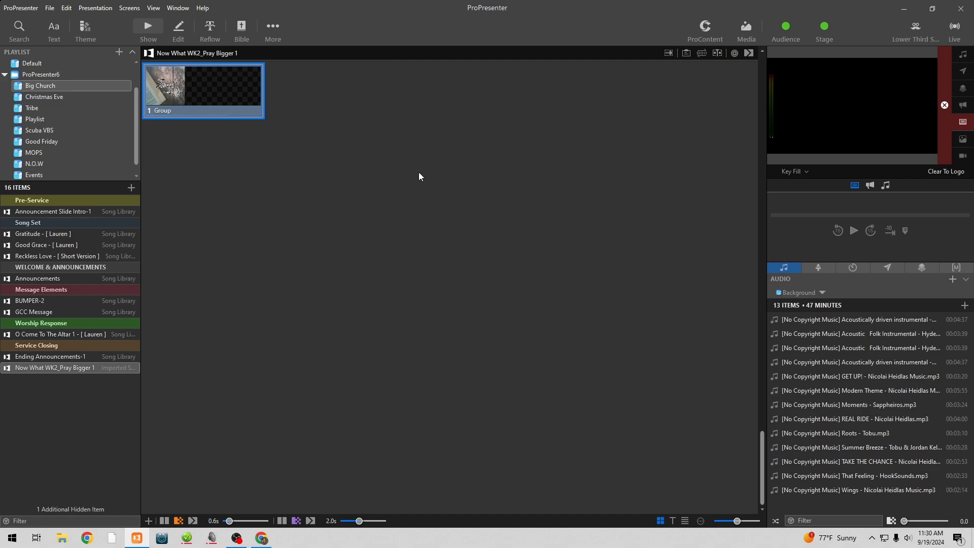
click(189, 89)
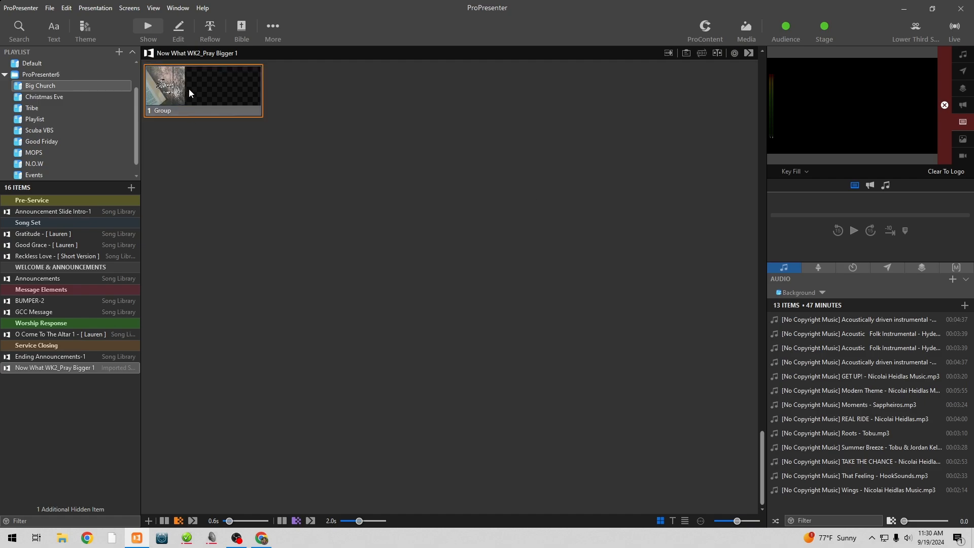
- Open the themed slide in the slide editor and duplicate it
click(177, 29)
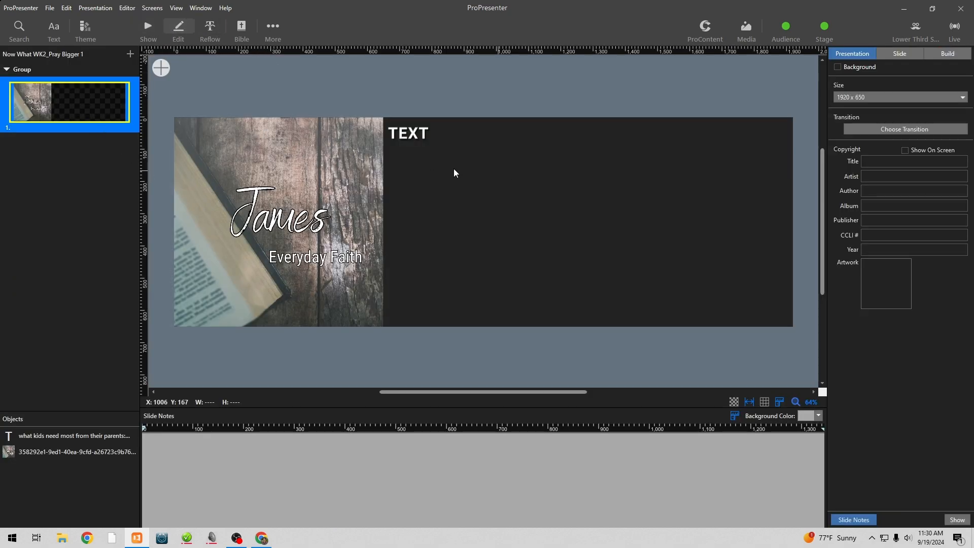
right_click(80, 105)
click(133, 147)
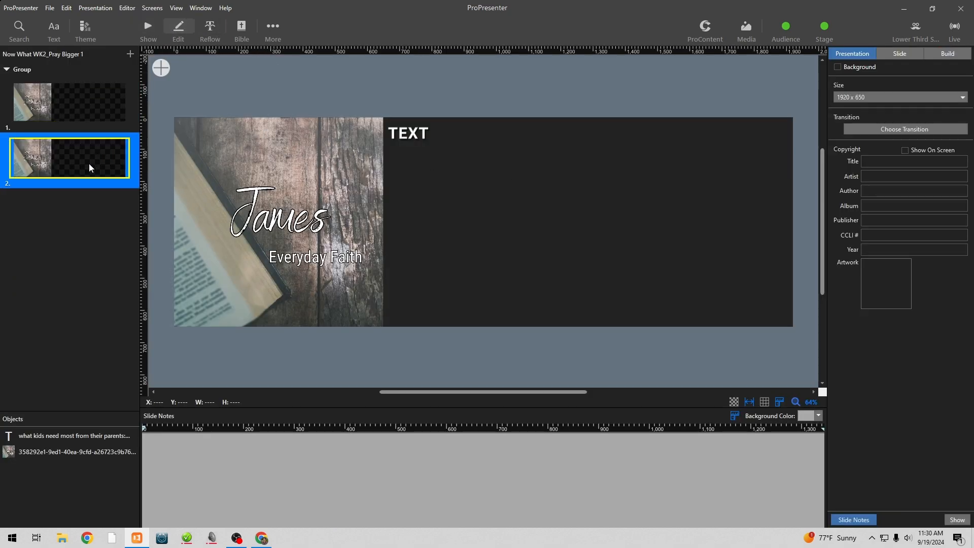
- Enter "JOHN 3:16" as the first line of the text box on slide 2
double_click(526, 181)
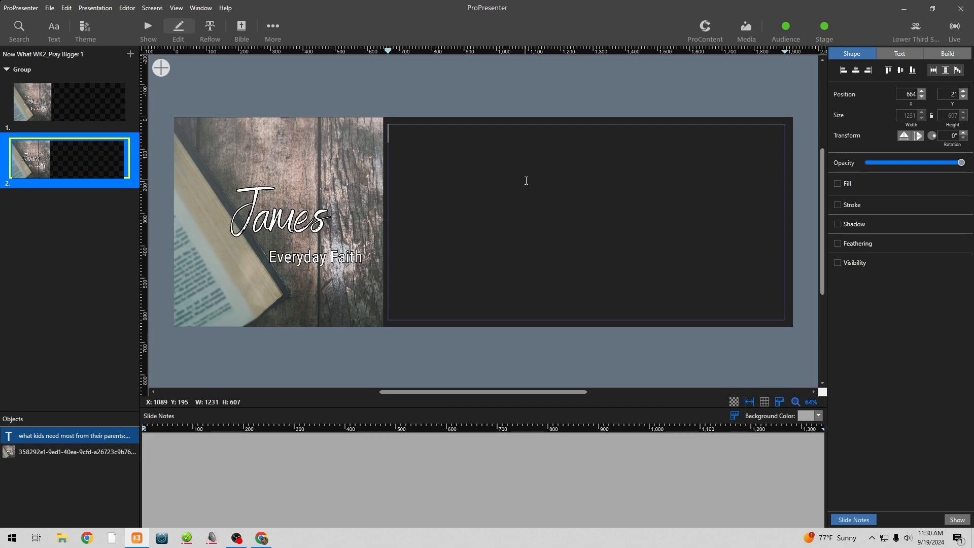
text(JOHN 3)
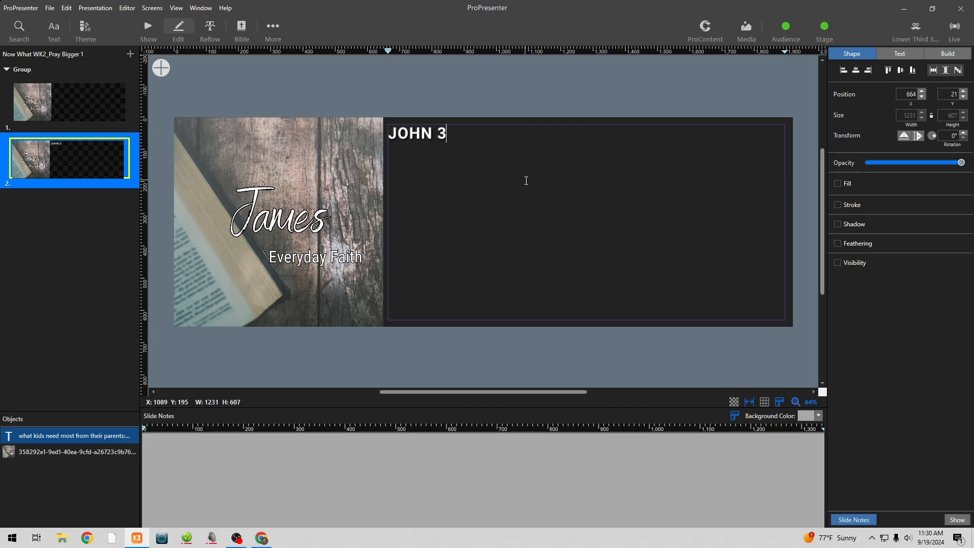
text(:15)
key(BackSpace)
text(6)
key(Return)
- Add the verse text "SO GOD SO LOVED THE WORLD THAT HE GAVE HIS ONE AND ONLY SON" below the John 3:16 heading on slide 2
text(SO GO)
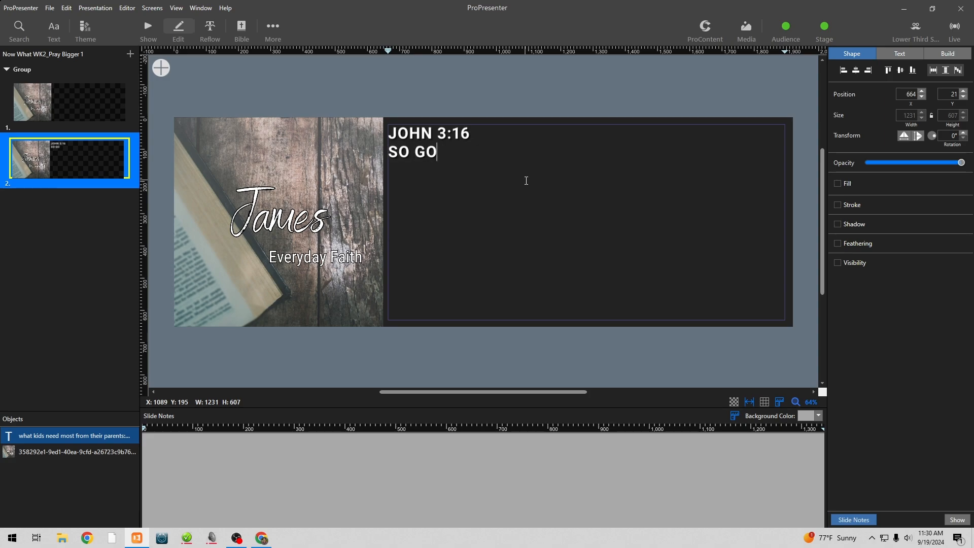
text(D SO L)
text(IV)
key(BackSpace)
key(BackSpace)
text(OVED )
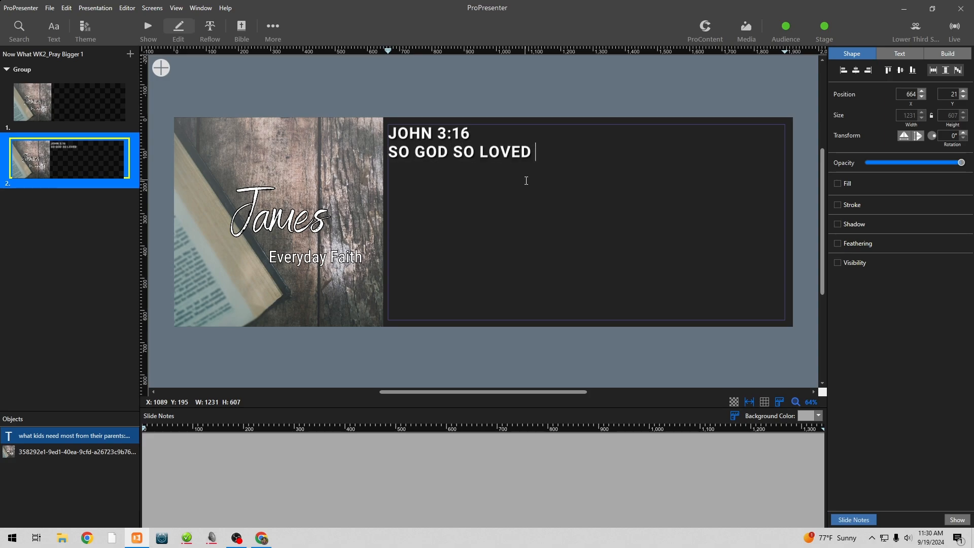
text(THE WORLD THAT HE )
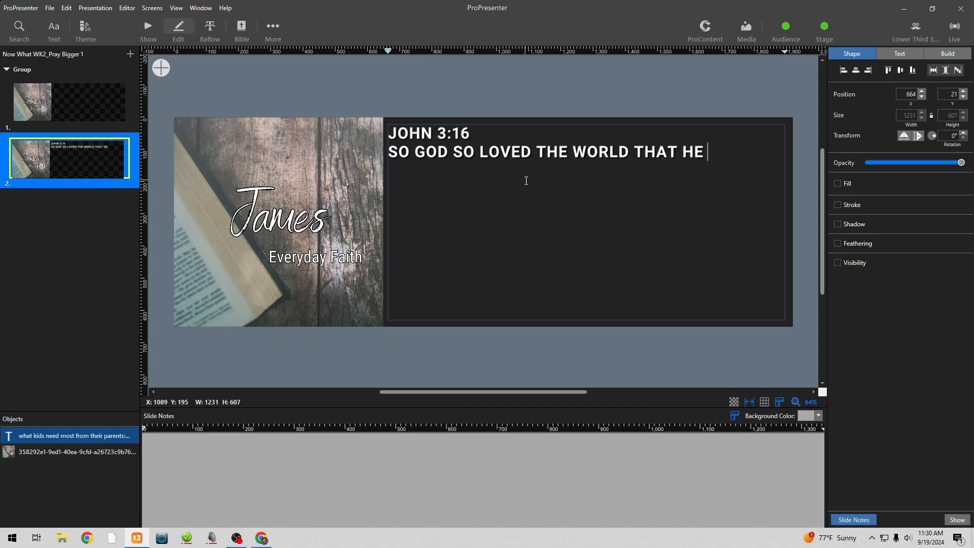
text(GAVE HIS O)
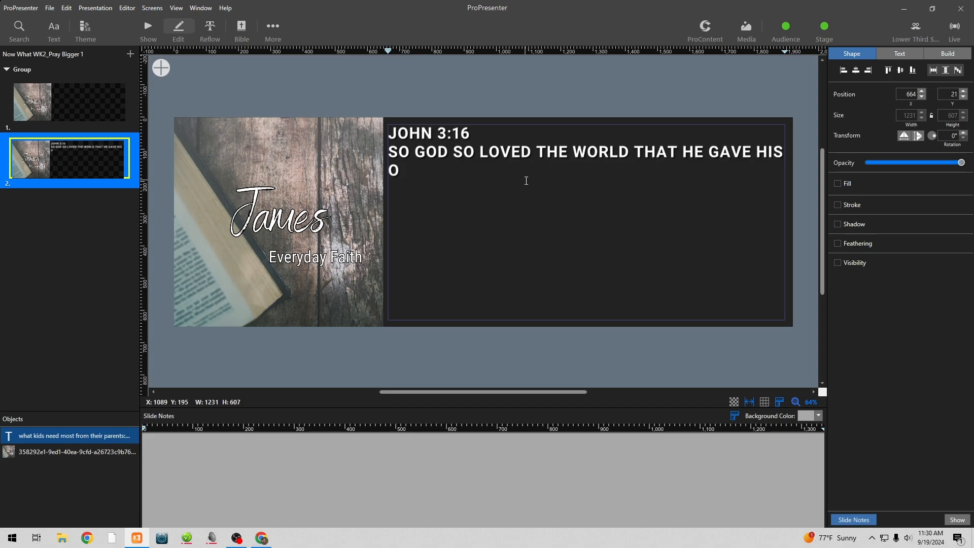
text(NE AND ONLY SON)
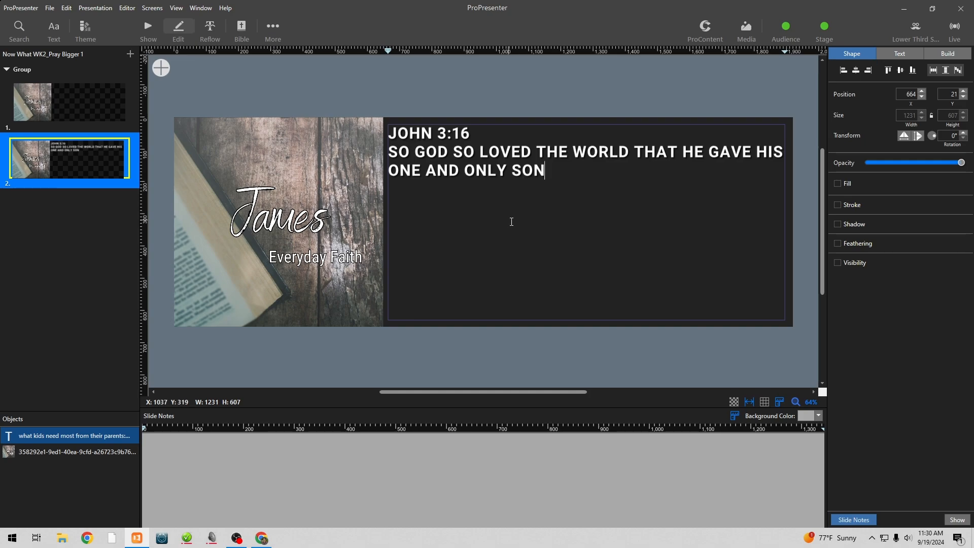
- Leave the slide editor, show the John 3:16 slide live, and select both slides of the presentation
click(156, 31)
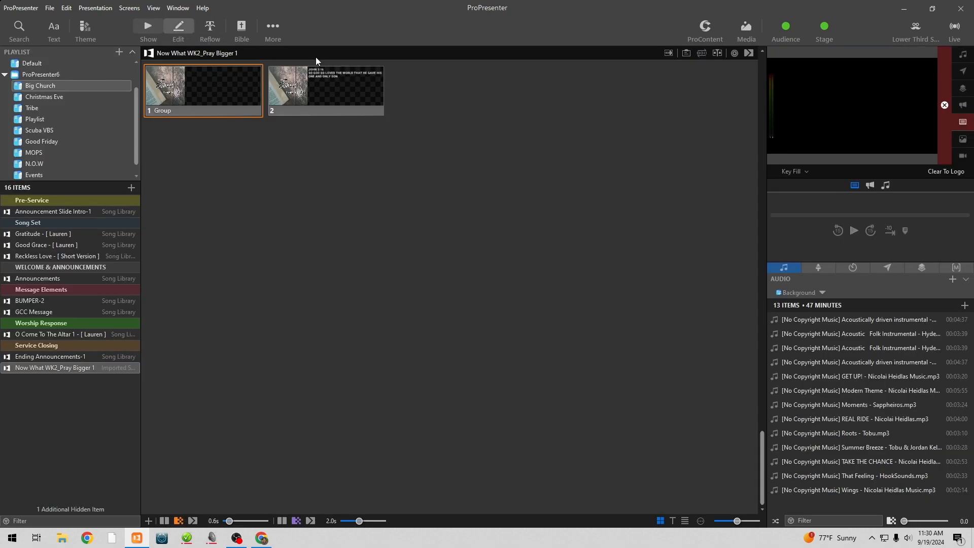
click(303, 98)
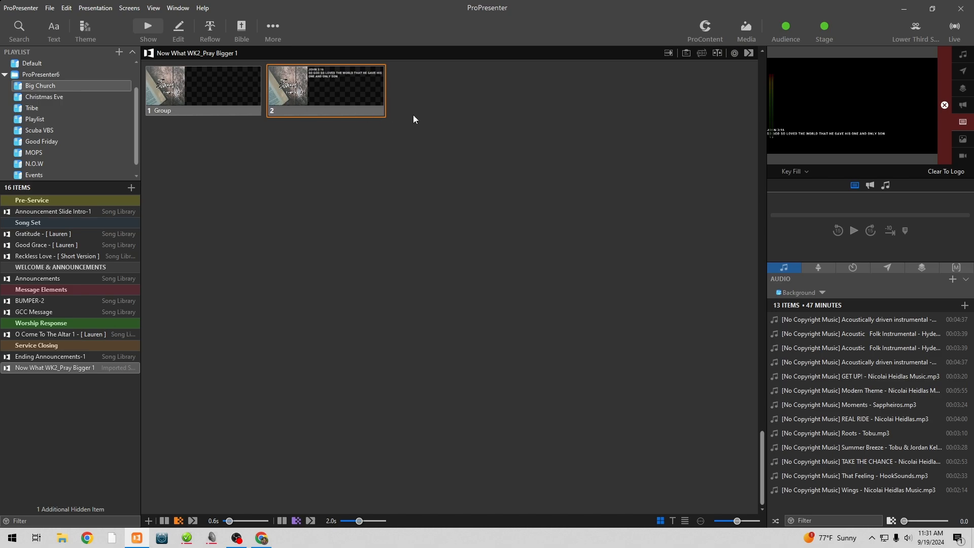
drag(441, 99, 206, 96)
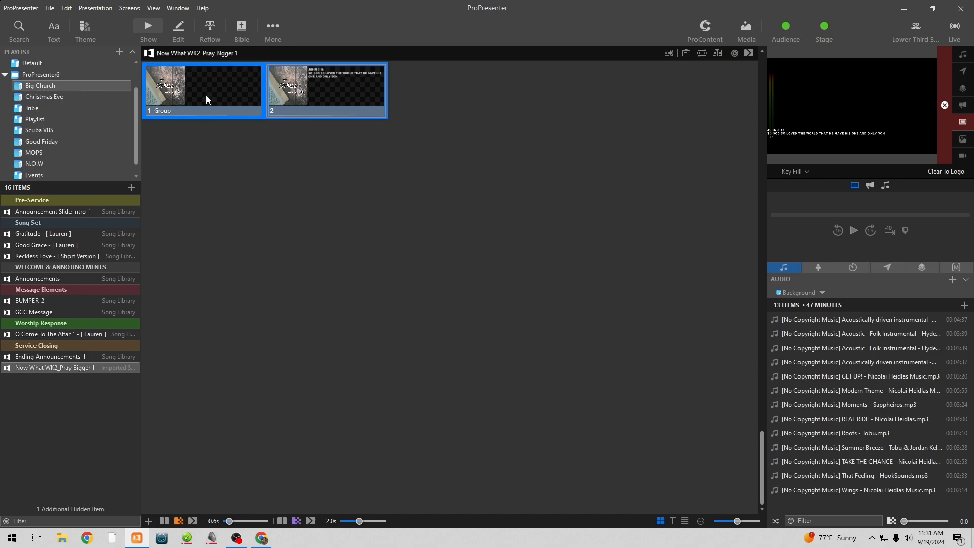
- Remove the Now What WK2_Pray Bigger 1 presentation from the Big Church playlist and go to GCC Message
right_click(93, 366)
click(133, 311)
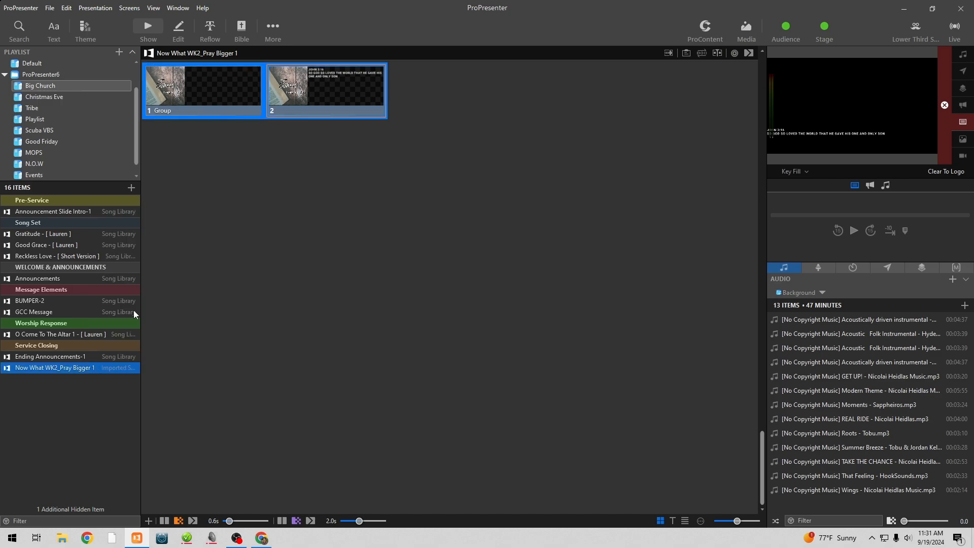
click(81, 312)
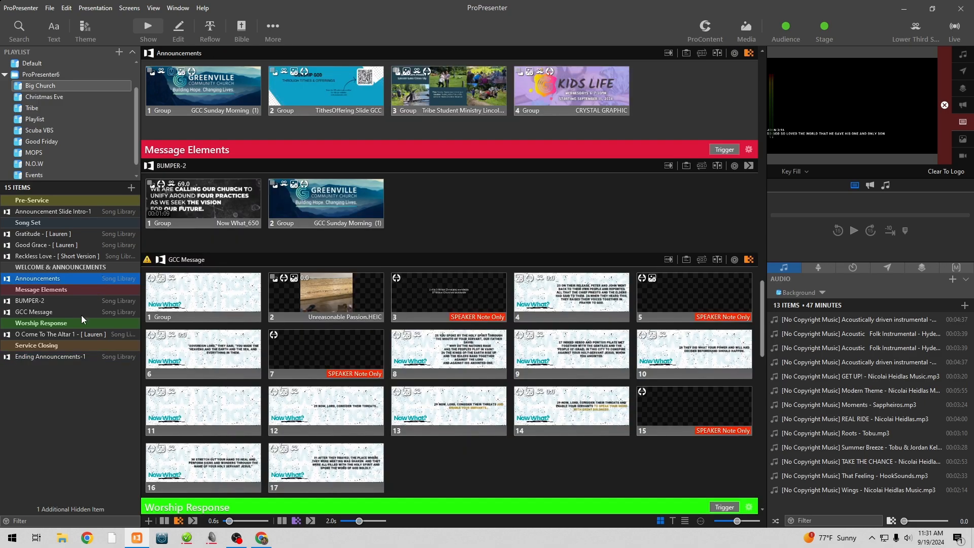